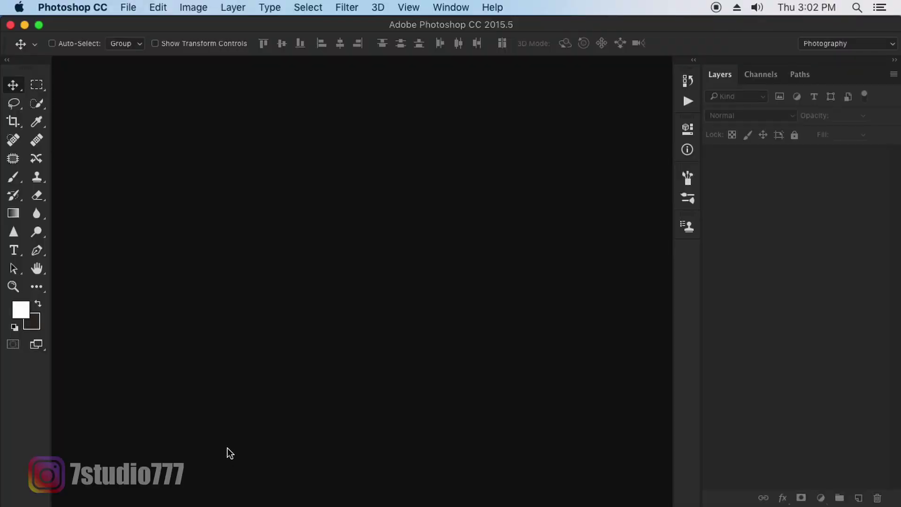
Zoom in on the stairs photo and unlock the Background layer.
{"action": "key", "text": "z"}
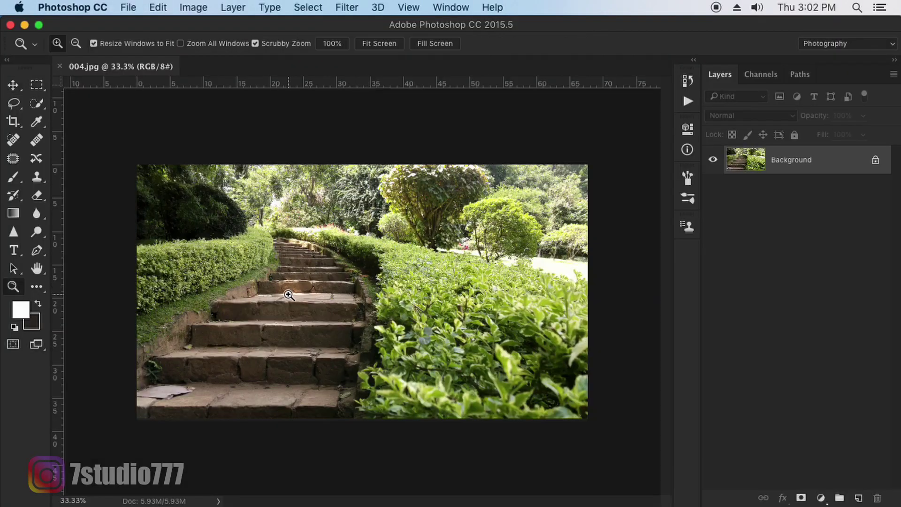
{"action": "left_click_drag", "start_coordinate": [288, 295], "coordinate": [320, 289]}
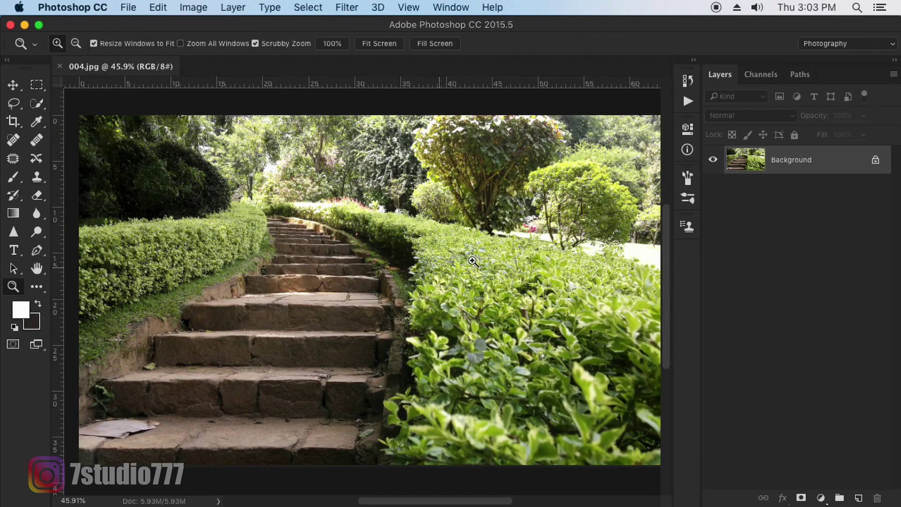
{"action": "left_click", "coordinate": [874, 161]}
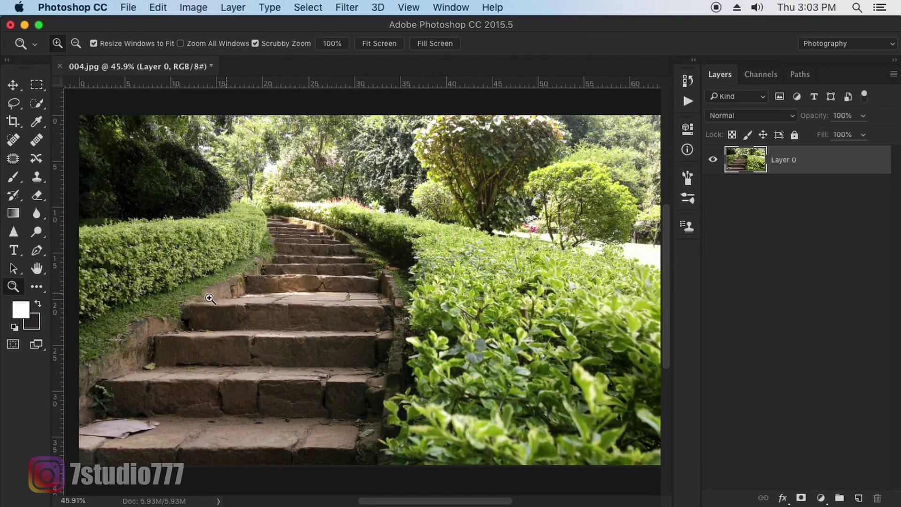
Lasso the stairs and hedges, copy them to a new layer, and hide Layer 0.
{"action": "key", "text": "l"}
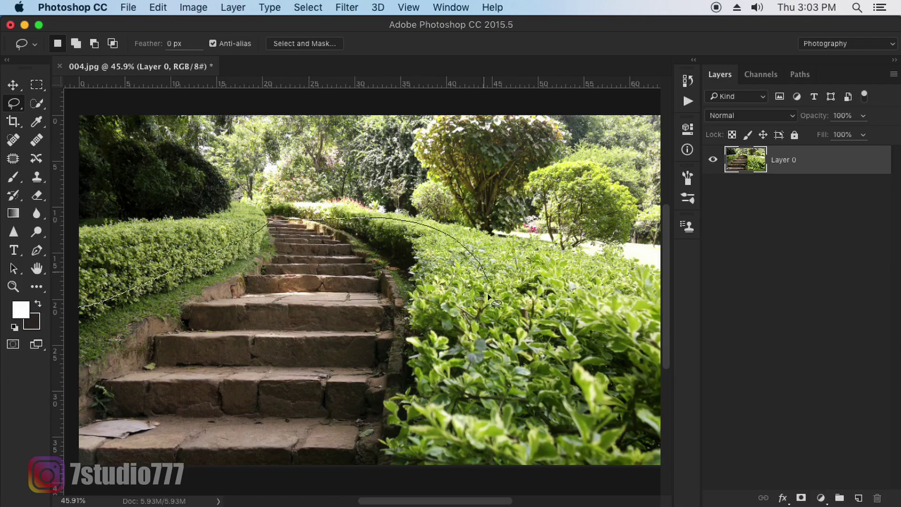
{"action": "mouse_move", "coordinate": [417, 428]}
{"action": "left_mouse_down"}
{"action": "mouse_move", "coordinate": [353, 493]}
{"action": "mouse_move", "coordinate": [203, 490]}
{"action": "left_mouse_up"}
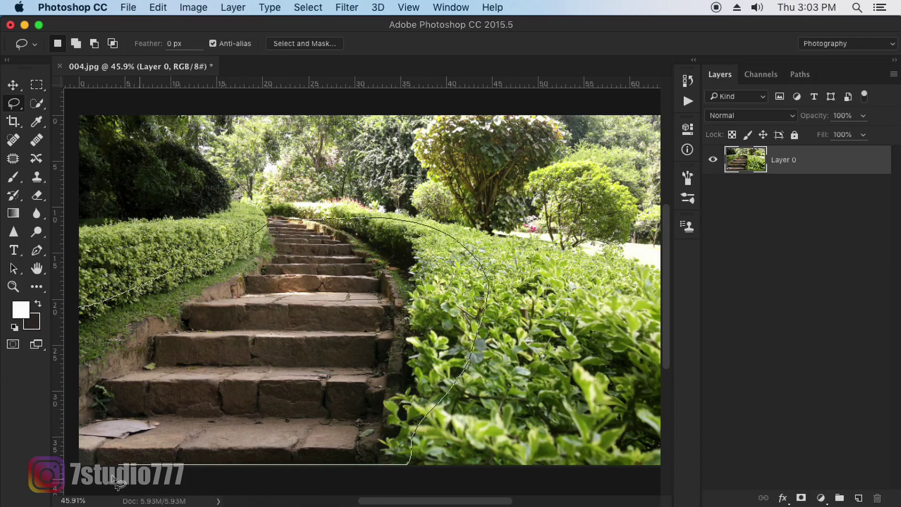
{"action": "left_click_drag", "start_coordinate": [78, 319], "coordinate": [79, 309]}
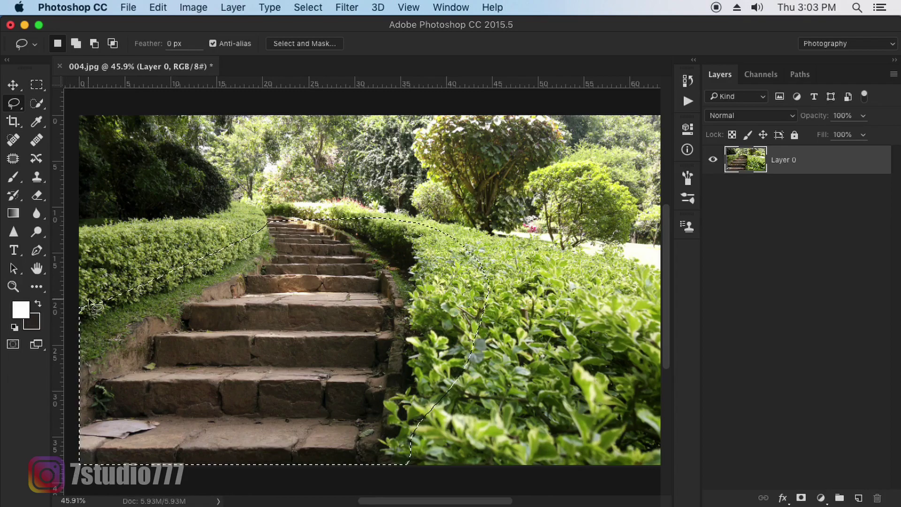
{"action": "key", "text": "ctrl+j"}
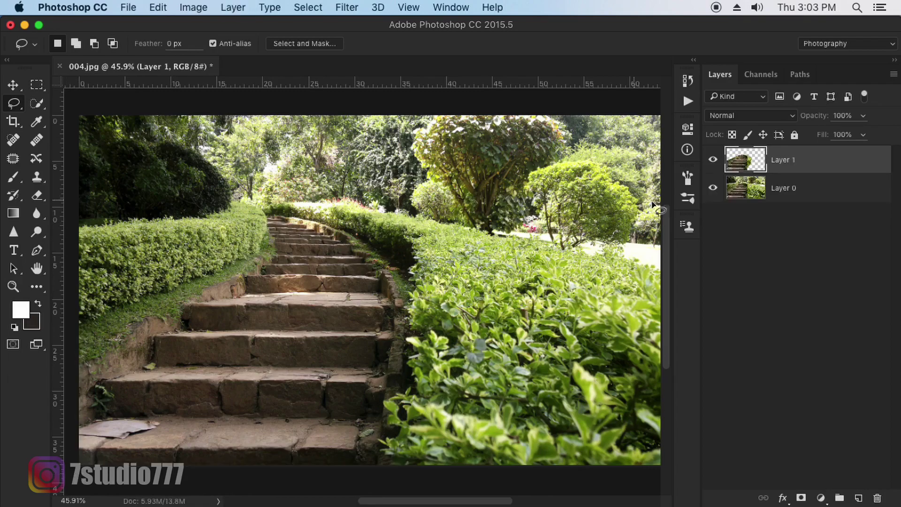
{"action": "left_click", "coordinate": [712, 188]}
{"action": "key", "text": "z"}
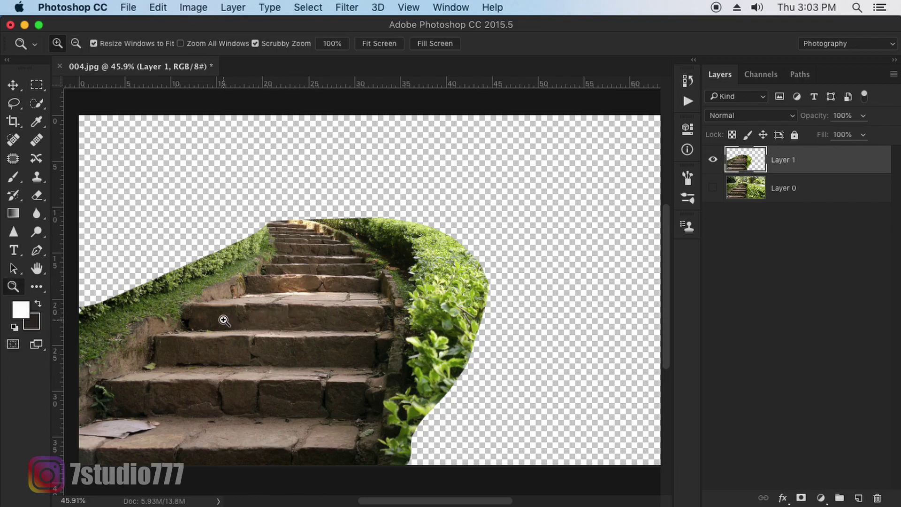
{"action": "left_click_drag", "start_coordinate": [223, 320], "coordinate": [305, 316]}
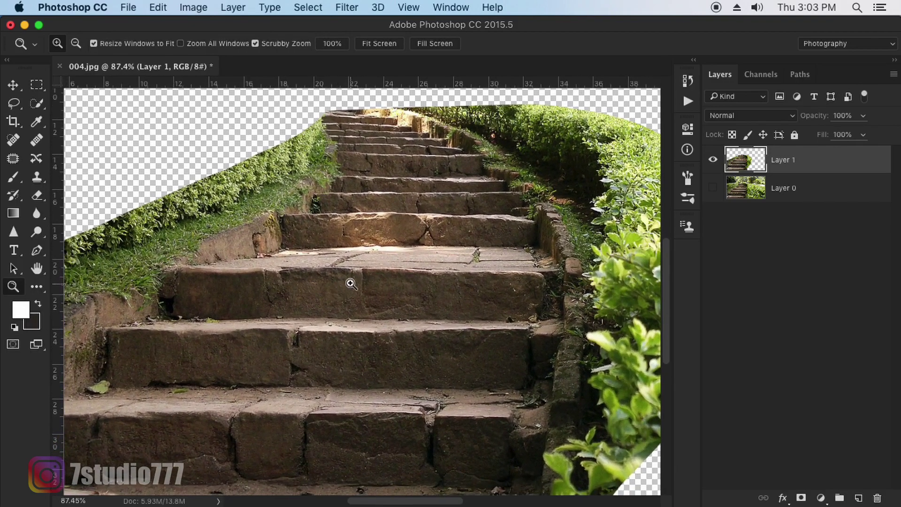
Apply a Camera Raw Filter to the stairs with Highlights -100 and Vibrance -60.
{"action": "left_click", "coordinate": [347, 7]}
{"action": "left_click", "coordinate": [366, 93]}
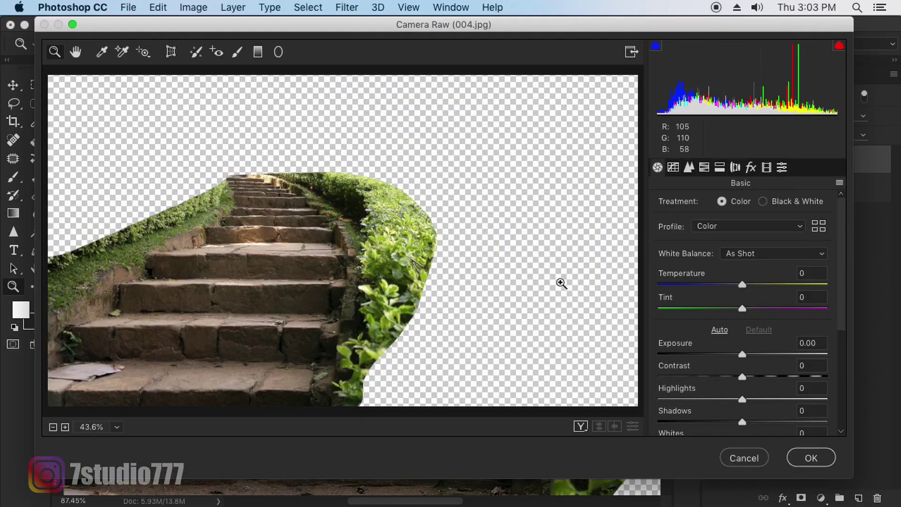
{"action": "scroll", "coordinate": [840, 323], "scroll_direction": "down", "scroll_amount": 3}
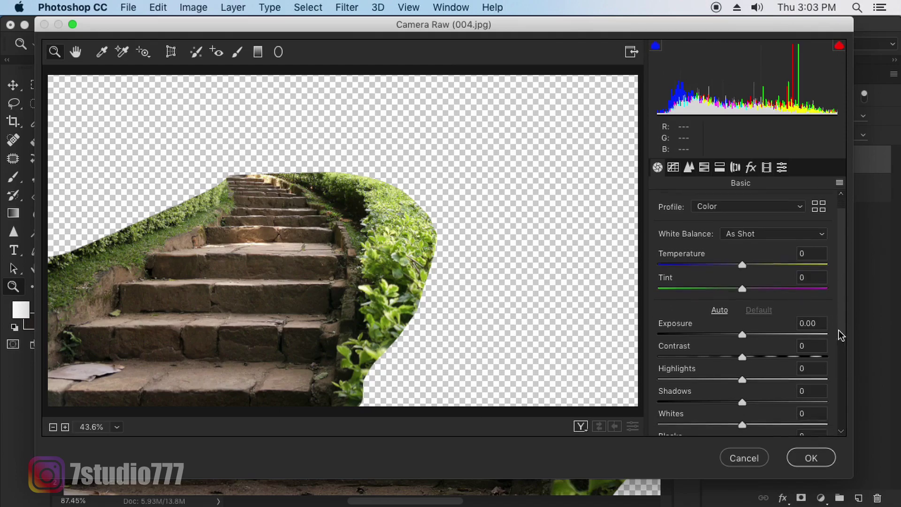
{"action": "left_click_drag", "start_coordinate": [741, 340], "coordinate": [657, 339]}
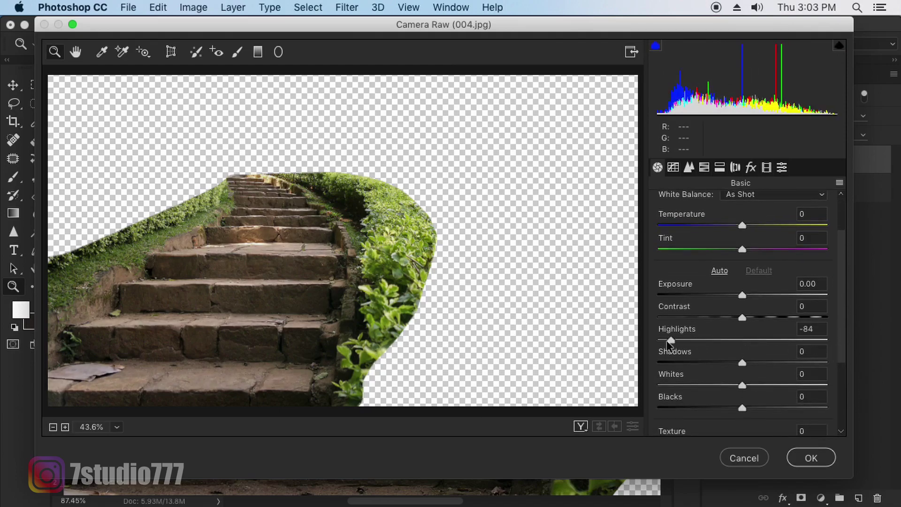
{"action": "scroll", "coordinate": [841, 347], "scroll_direction": "down", "scroll_amount": 1}
{"action": "scroll", "coordinate": [845, 375], "scroll_direction": "down", "scroll_amount": 5}
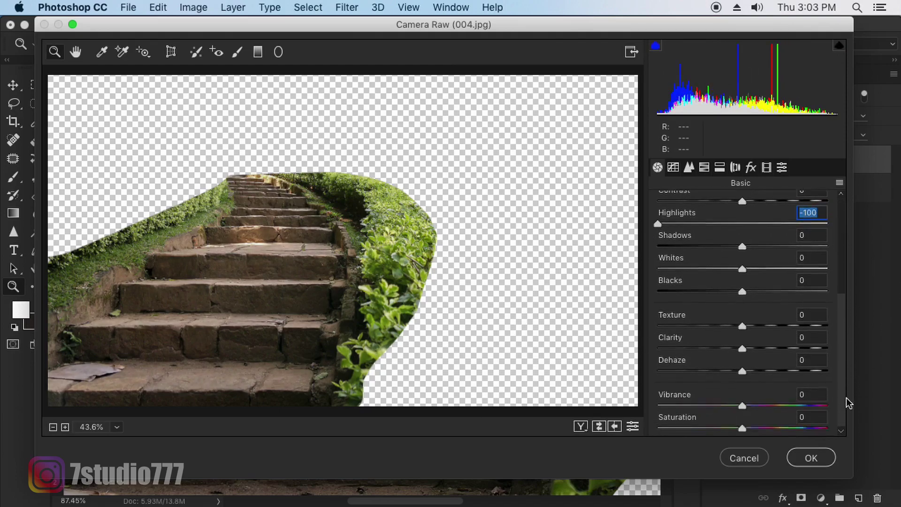
{"action": "left_click_drag", "start_coordinate": [741, 401], "coordinate": [691, 402]}
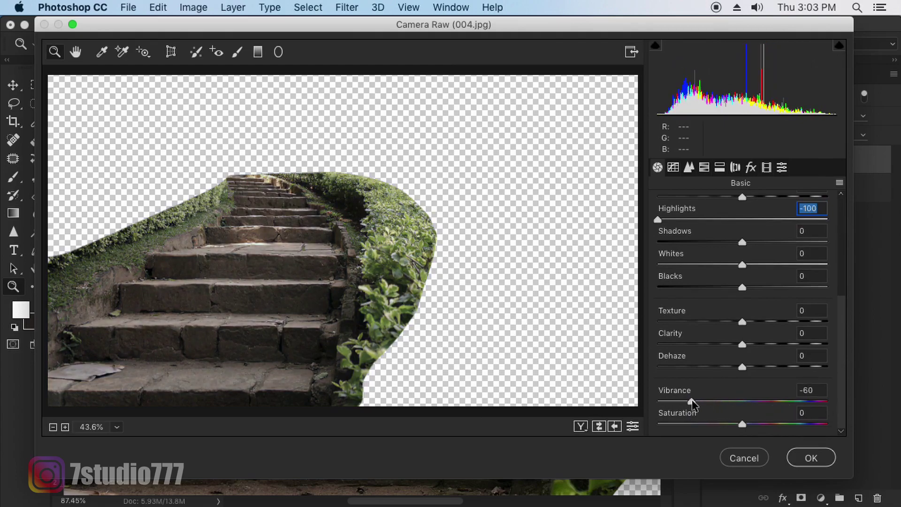
{"action": "left_click", "coordinate": [812, 458]}
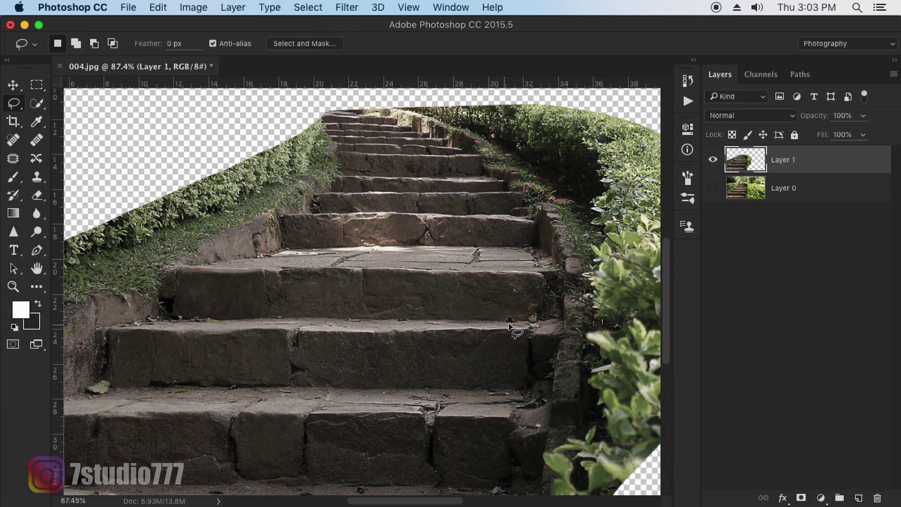
Lasso a patch of a lower stone step and paste it onto a new layer.
{"action": "mouse_move", "coordinate": [465, 355]}
{"action": "left_mouse_down"}
{"action": "mouse_move", "coordinate": [503, 241]}
{"action": "mouse_move", "coordinate": [547, 151]}
{"action": "left_mouse_up"}
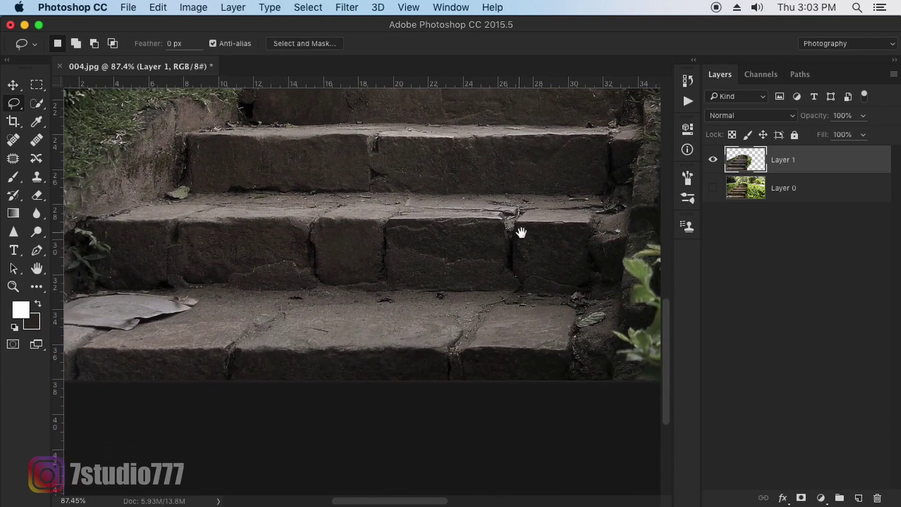
{"action": "left_click_drag", "start_coordinate": [472, 226], "coordinate": [438, 227]}
{"action": "left_click_drag", "start_coordinate": [333, 229], "coordinate": [229, 233]}
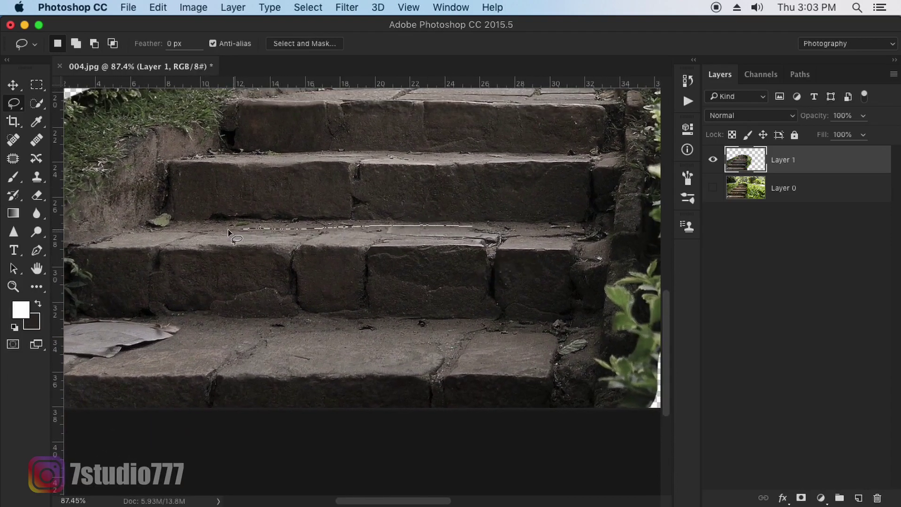
{"action": "mouse_move", "coordinate": [170, 297]}
{"action": "left_mouse_down"}
{"action": "mouse_move", "coordinate": [549, 281]}
{"action": "mouse_move", "coordinate": [544, 263]}
{"action": "left_mouse_up"}
{"action": "key", "text": "super+c"}
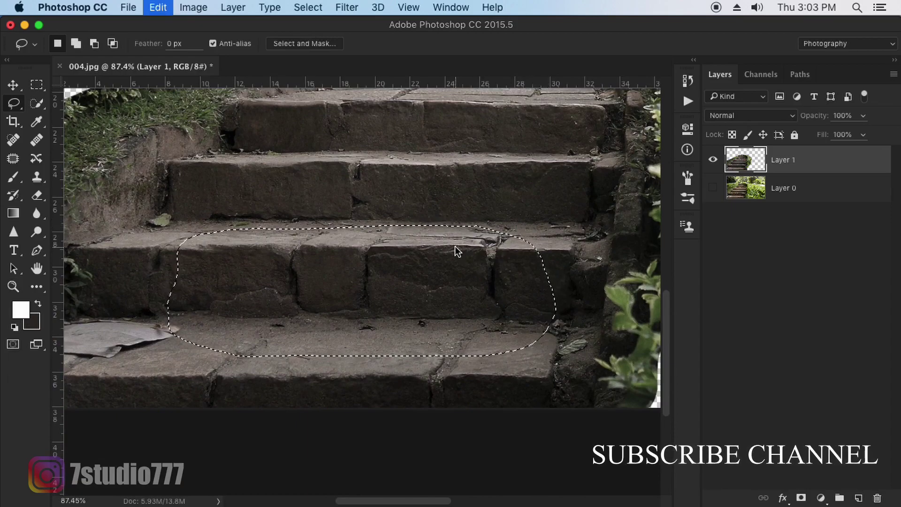
{"action": "key", "text": "super+v"}
Move the copied step patch up the staircase.
{"action": "key", "text": "v"}
{"action": "scroll", "coordinate": [448, 263], "scroll_direction": "up", "scroll_amount": 2}
{"action": "scroll", "coordinate": [446, 283], "scroll_direction": "up", "scroll_amount": 4}
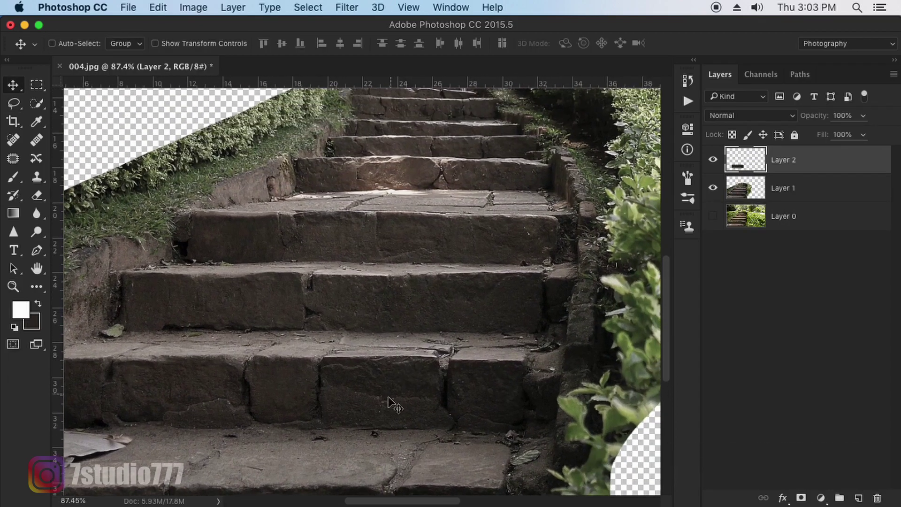
{"action": "mouse_move", "coordinate": [392, 402]}
{"action": "left_mouse_down"}
{"action": "mouse_move", "coordinate": [439, 230]}
{"action": "mouse_move", "coordinate": [506, 197]}
{"action": "left_mouse_up"}
{"action": "scroll", "coordinate": [639, 220], "scroll_direction": "up", "scroll_amount": 3}
{"action": "scroll", "coordinate": [639, 221], "scroll_direction": "right", "scroll_amount": 2}
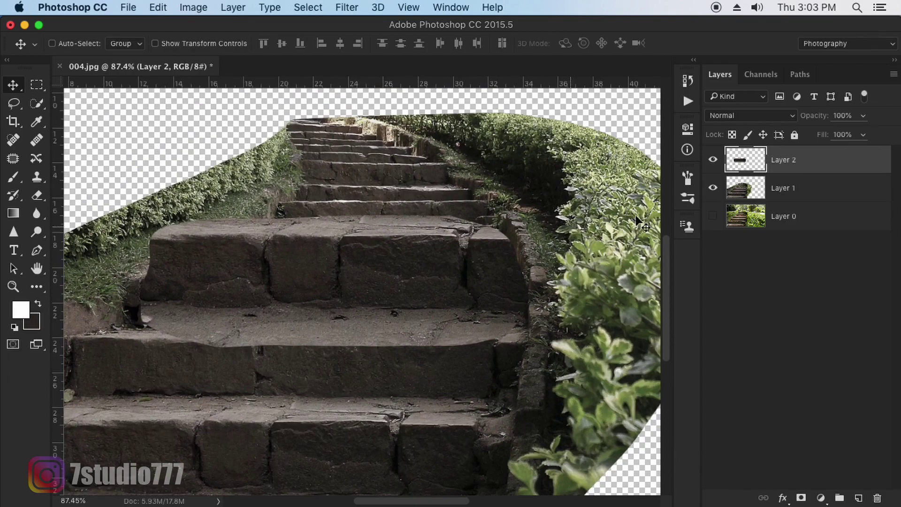
Convert the patch to a smart object, shrink it to about half, and place it on a higher step.
{"action": "right_click", "coordinate": [821, 154]}
{"action": "left_click", "coordinate": [727, 299]}
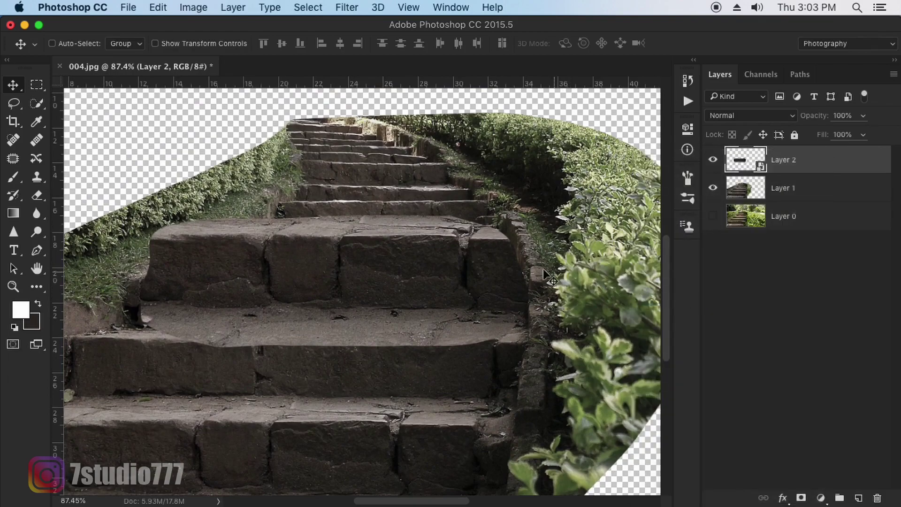
{"action": "key", "text": "ctrl+t"}
{"action": "left_click_drag", "start_coordinate": [528, 216], "coordinate": [438, 252]}
{"action": "left_click_drag", "start_coordinate": [410, 291], "coordinate": [433, 254]}
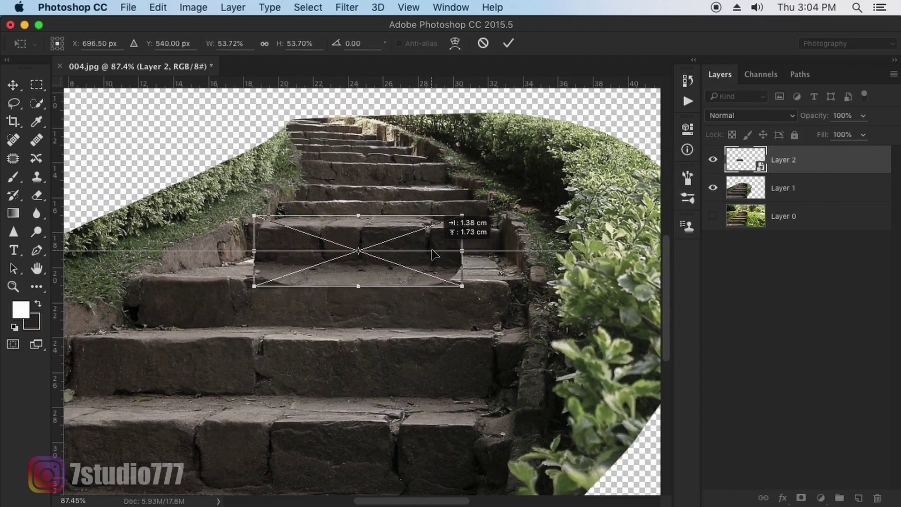
{"action": "left_click_drag", "start_coordinate": [461, 286], "coordinate": [450, 281]}
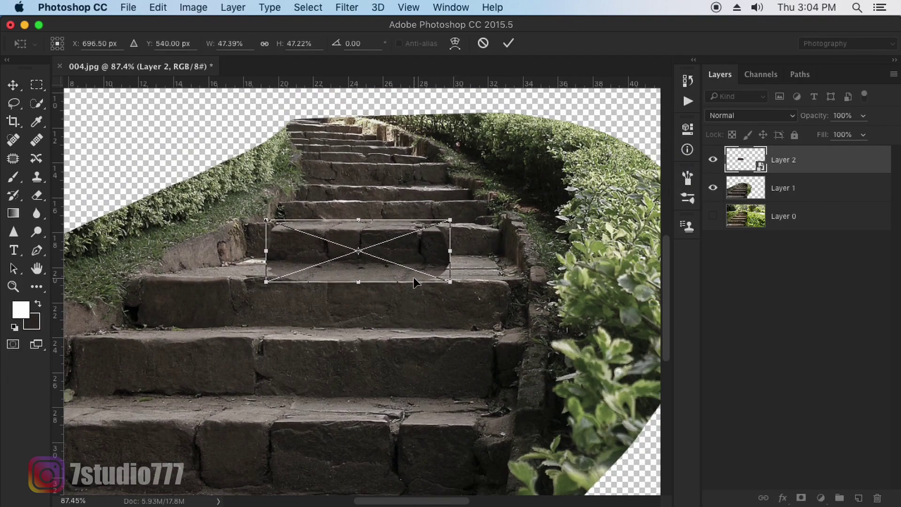
{"action": "key", "text": "Return"}
{"action": "key", "text": "z"}
{"action": "left_click_drag", "start_coordinate": [358, 237], "coordinate": [388, 243]}
{"action": "key", "text": "v"}
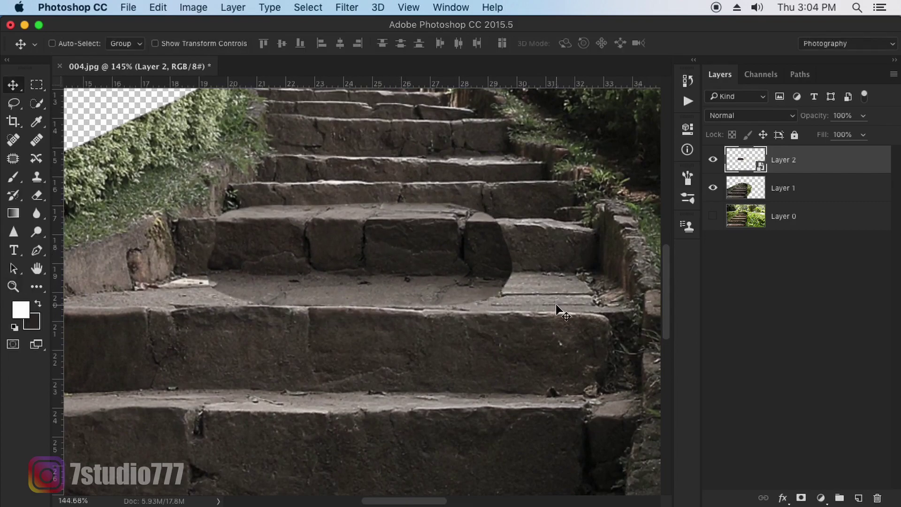
Add a mask to the step patch and paint black along the step edge.
{"action": "left_click", "coordinate": [801, 498]}
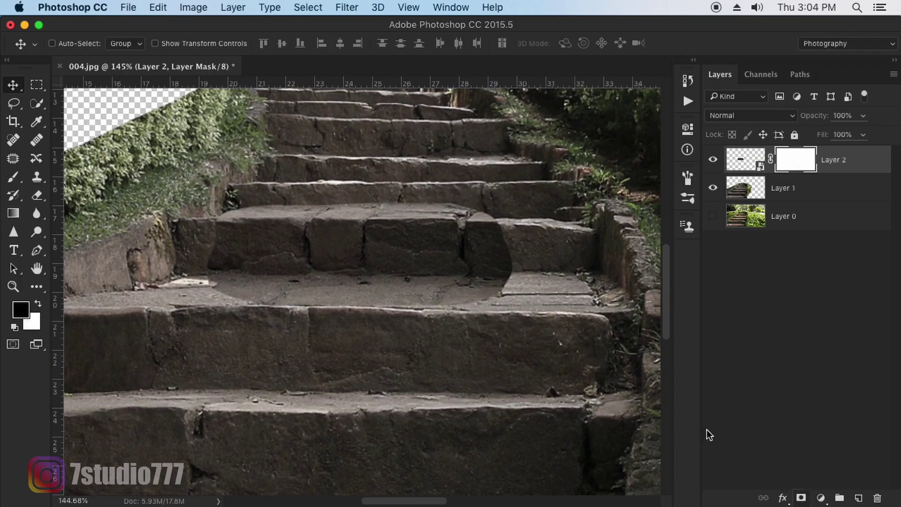
{"action": "key", "text": "b"}
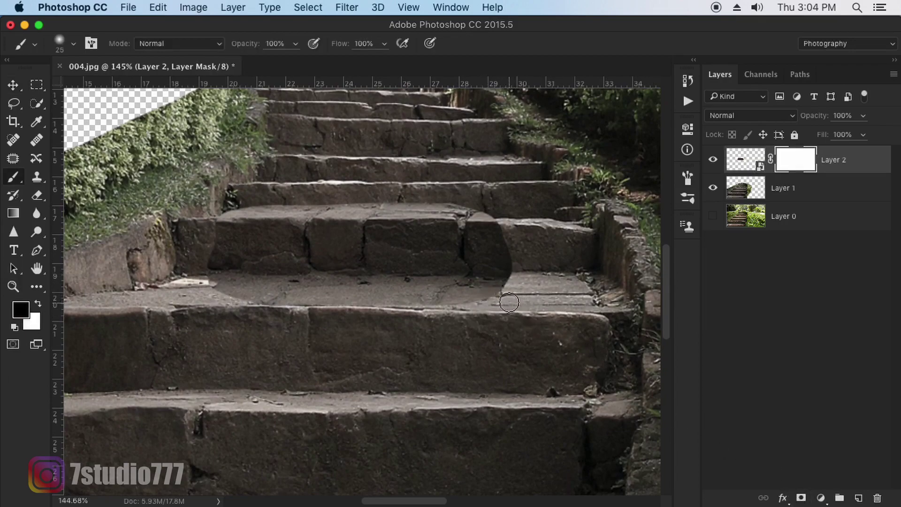
{"action": "left_click_drag", "start_coordinate": [509, 298], "coordinate": [232, 300]}
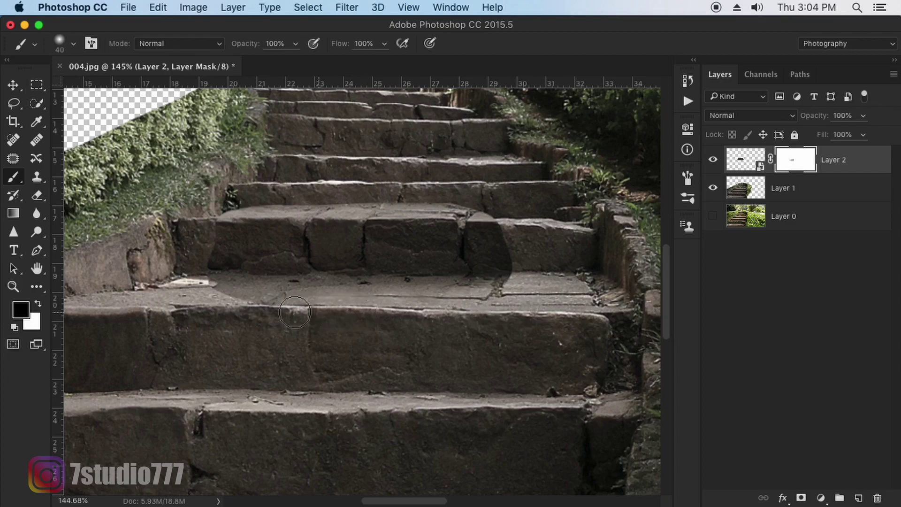
{"action": "key", "text": "bracketleft"}
{"action": "mouse_move", "coordinate": [231, 300]}
{"action": "left_mouse_down"}
{"action": "mouse_move", "coordinate": [221, 212]}
{"action": "mouse_move", "coordinate": [432, 204]}
{"action": "left_mouse_up"}
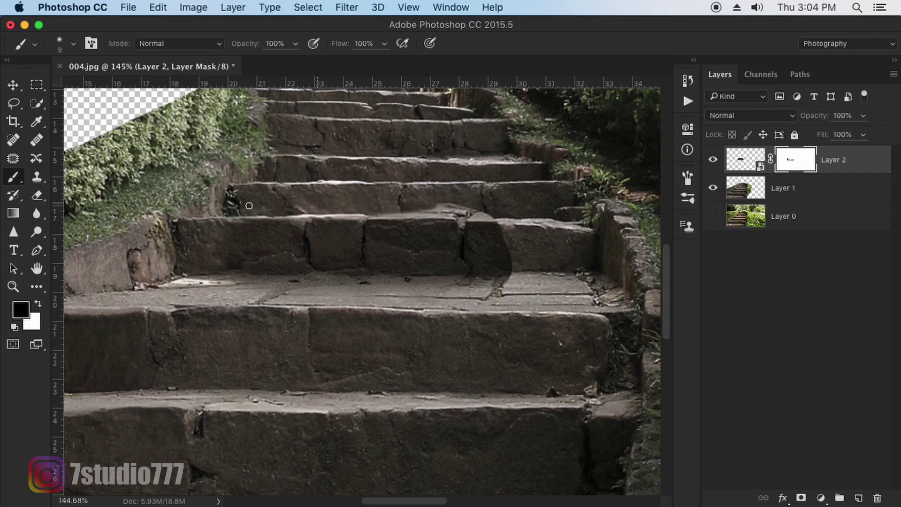
{"action": "left_click_drag", "start_coordinate": [373, 212], "coordinate": [436, 215]}
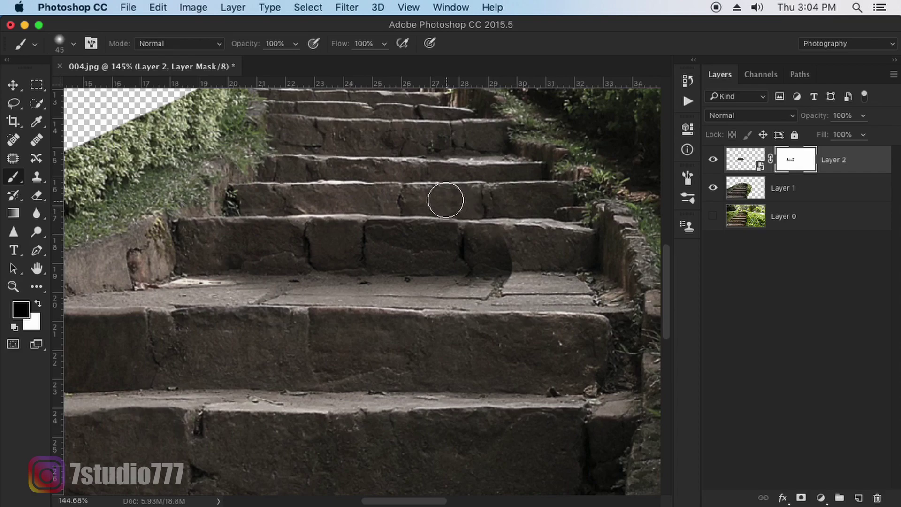
{"action": "key", "text": "bracketright"}
{"action": "left_click_drag", "start_coordinate": [525, 243], "coordinate": [505, 274]}
Paint away the dark smears on the step face, then merge the patch into Layer 1.
{"action": "left_click", "coordinate": [505, 274]}
{"action": "type", "text": "18"}
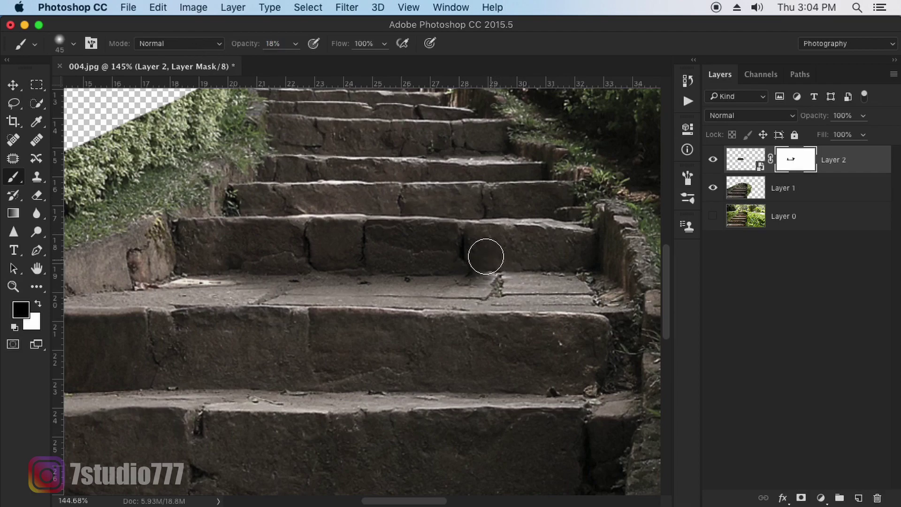
{"action": "left_click", "coordinate": [459, 252]}
{"action": "left_click_drag", "start_coordinate": [459, 252], "coordinate": [471, 268]}
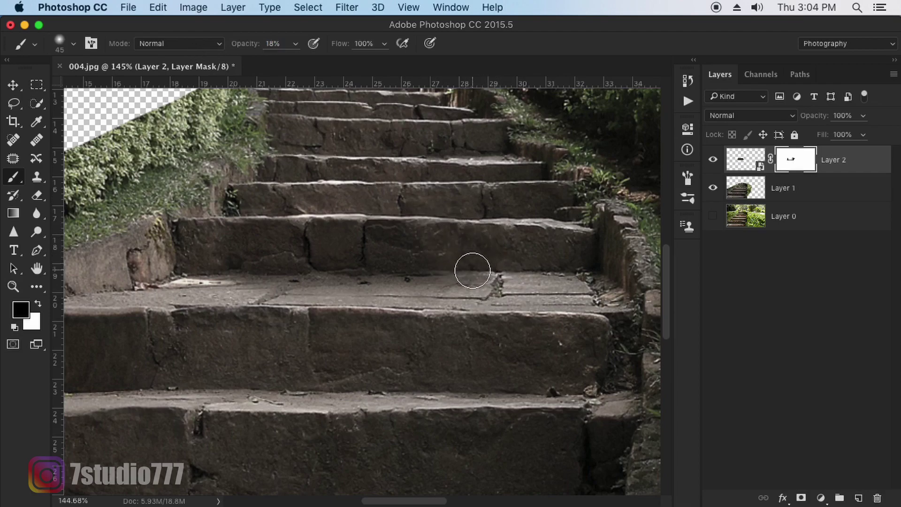
{"action": "key", "text": "bracketleft"}
{"action": "key", "text": "bracketleft"}
{"action": "key", "text": "bracketleft"}
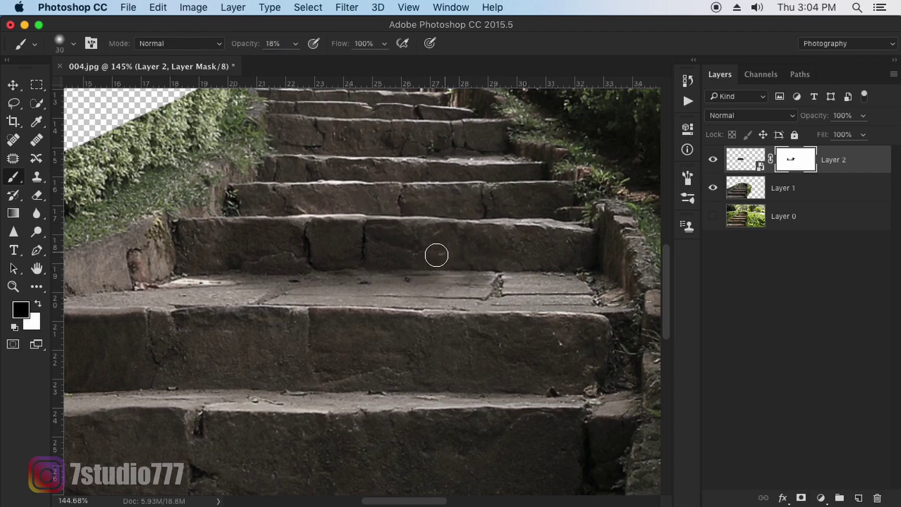
{"action": "left_click_drag", "start_coordinate": [444, 271], "coordinate": [449, 277]}
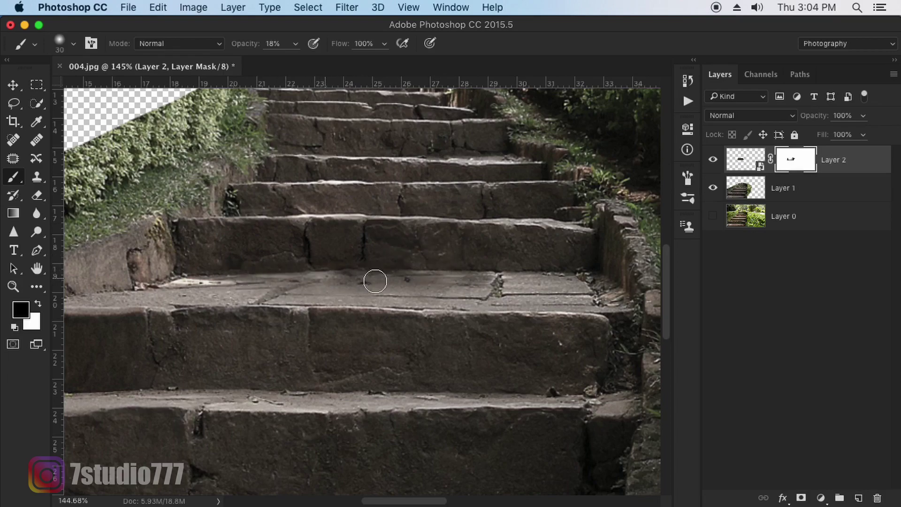
{"action": "key", "text": "bracketright"}
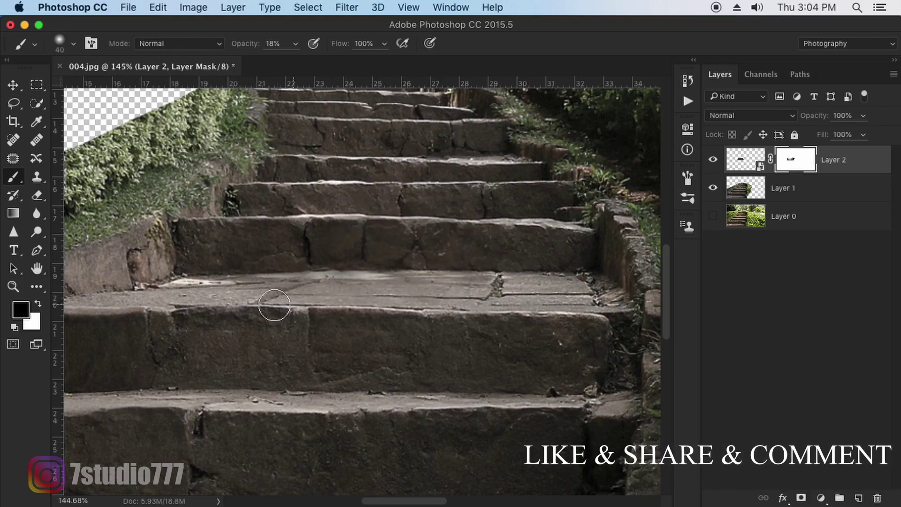
{"action": "key", "text": "v"}
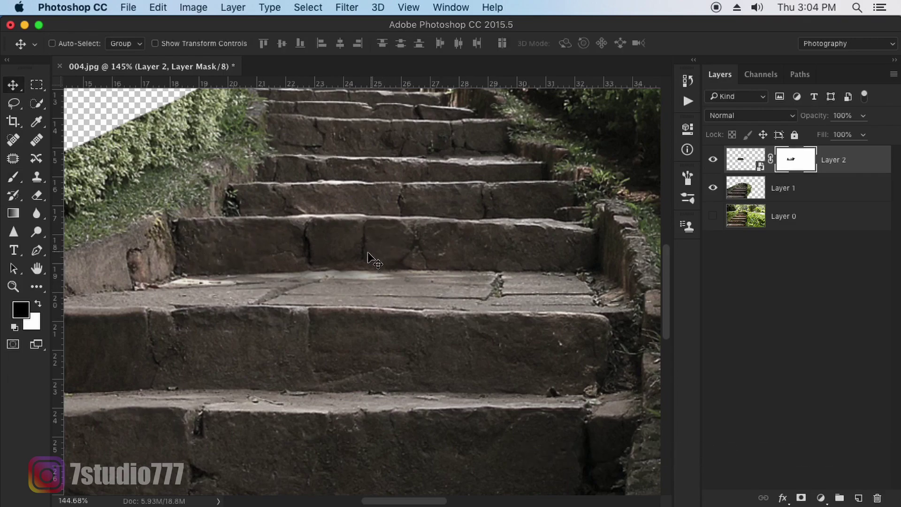
{"action": "key", "text": "super+e"}
Crop the forest path photo 006.jpg narrower from its left edge.
{"action": "key", "text": "z"}
{"action": "left_click_drag", "start_coordinate": [434, 262], "coordinate": [368, 230]}
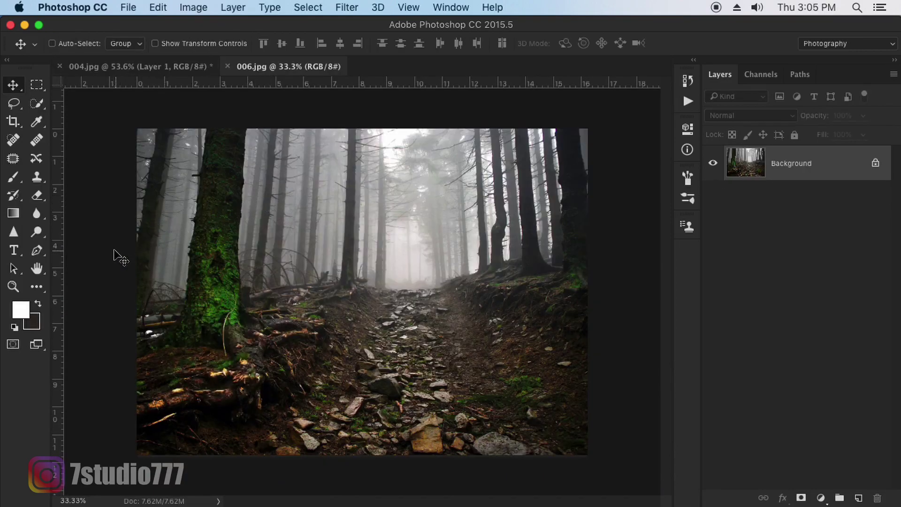
{"action": "key", "text": "c"}
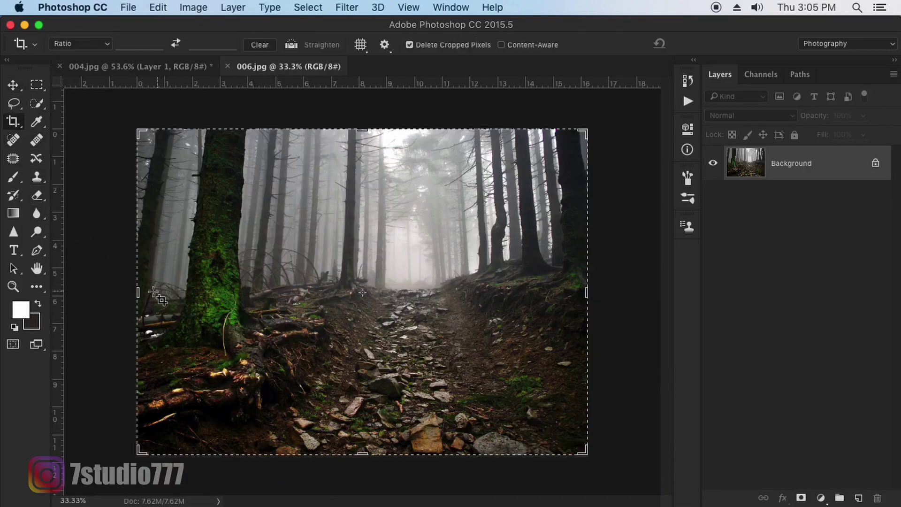
{"action": "left_click_drag", "start_coordinate": [138, 294], "coordinate": [192, 296]}
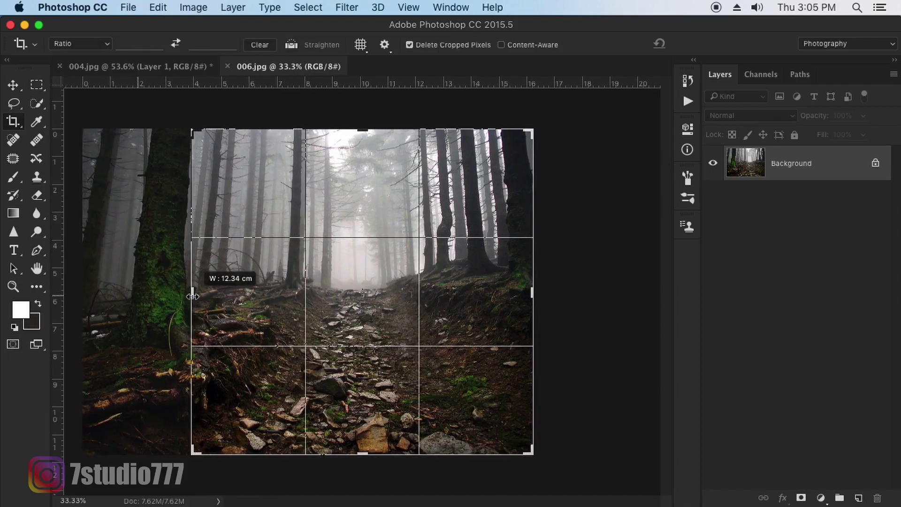
{"action": "left_click_drag", "start_coordinate": [193, 296], "coordinate": [194, 296]}
{"action": "key", "text": "Return"}
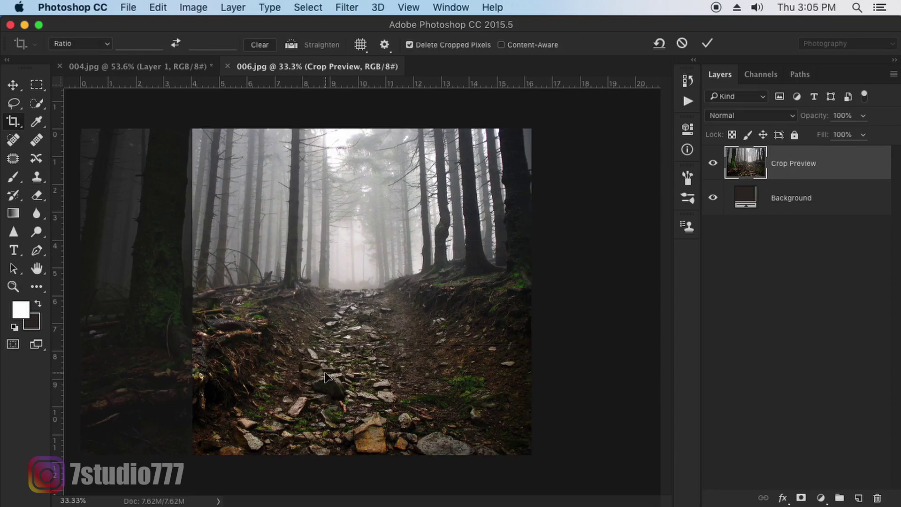
Unlock the Background, duplicate it, and convert the copy to a smart object.
{"action": "key", "text": "v"}
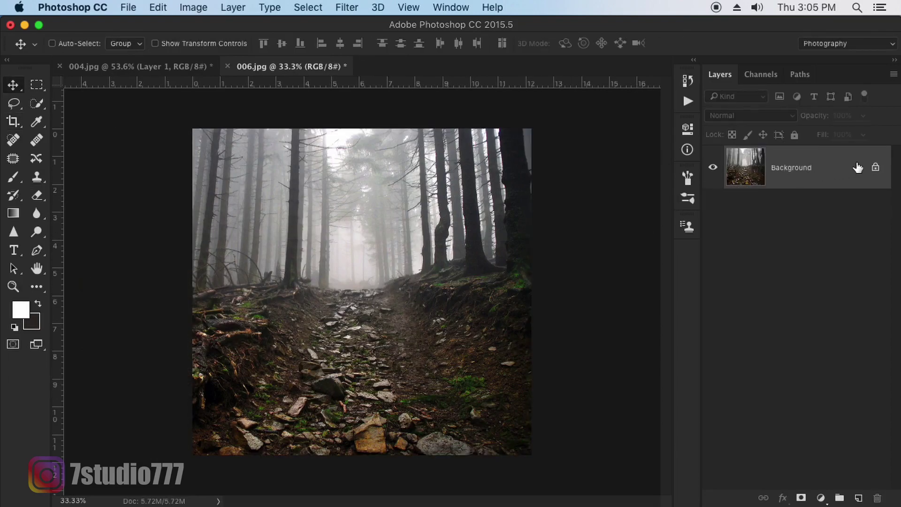
{"action": "left_click", "coordinate": [875, 169]}
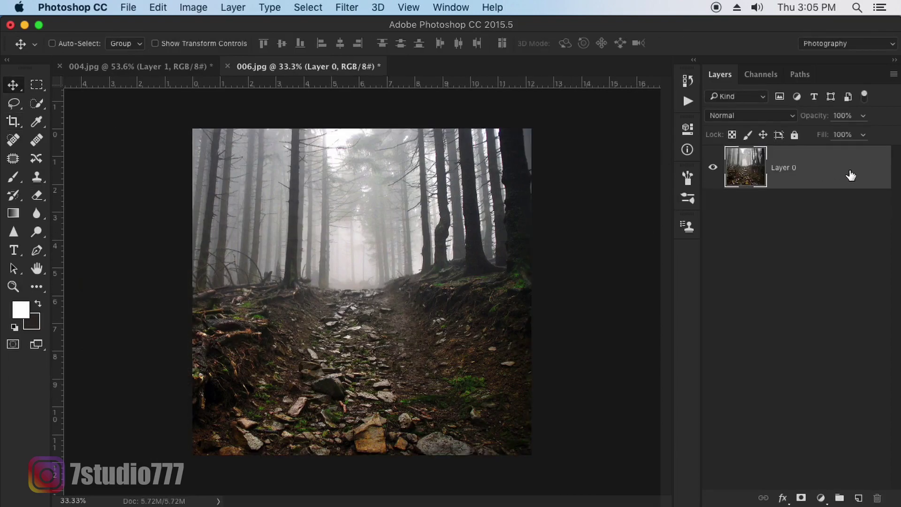
{"action": "key", "text": "ctrl+j"}
{"action": "right_click", "coordinate": [851, 174]}
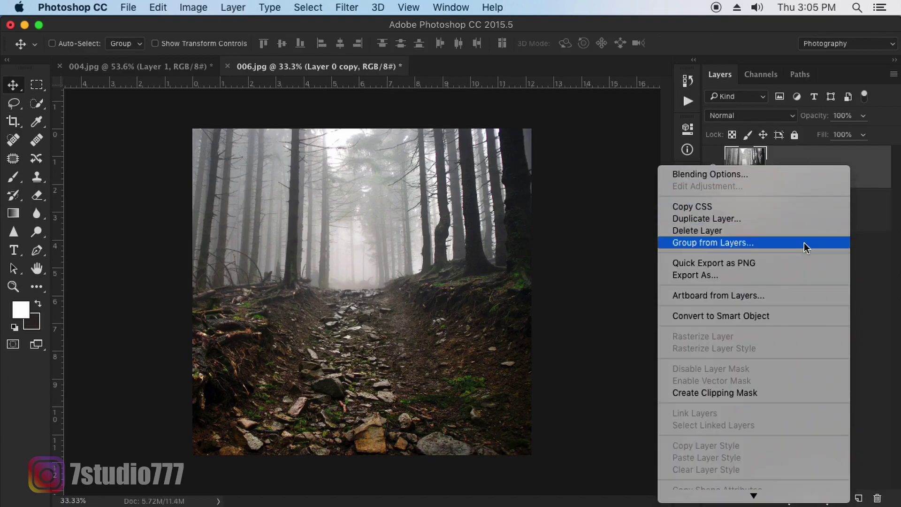
{"action": "left_click", "coordinate": [778, 315]}
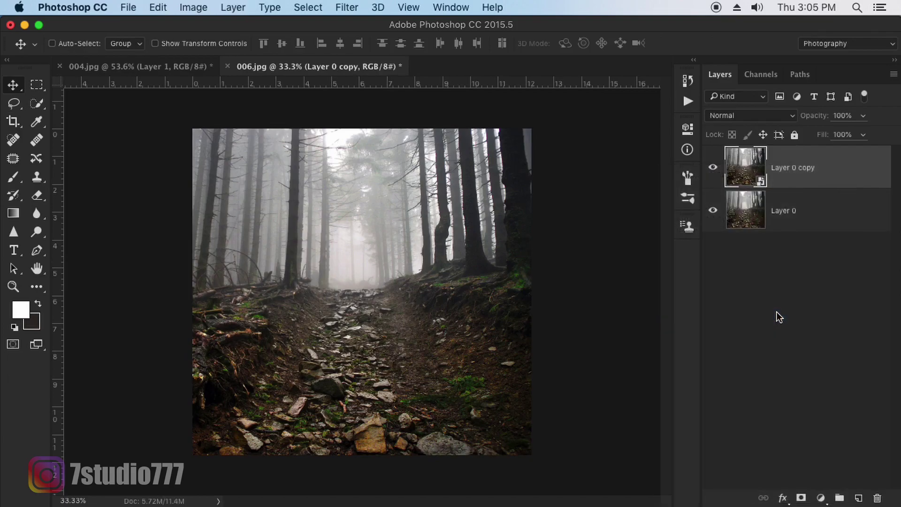
Apply a 4.8-pixel Gaussian Blur to the forest copy and add a layer mask.
{"action": "left_click", "coordinate": [343, 10]}
{"action": "mouse_move", "coordinate": [380, 175]}
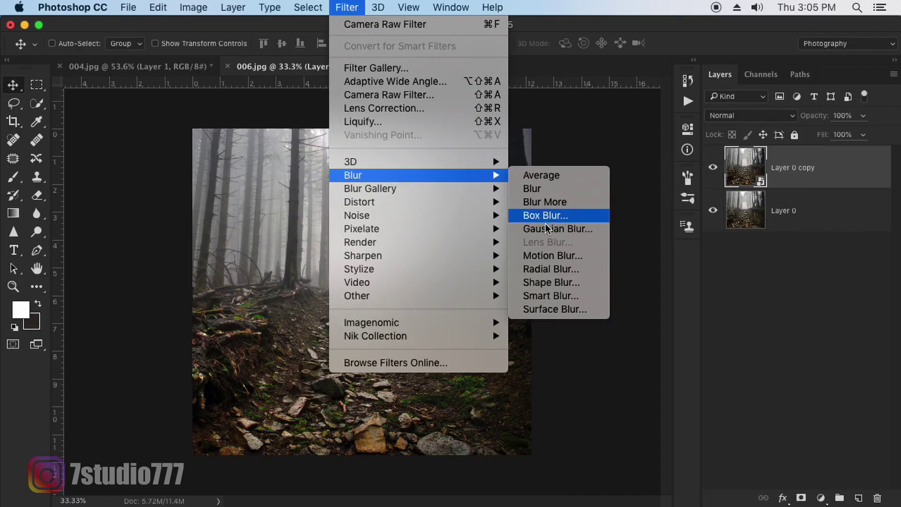
{"action": "left_click", "coordinate": [546, 228]}
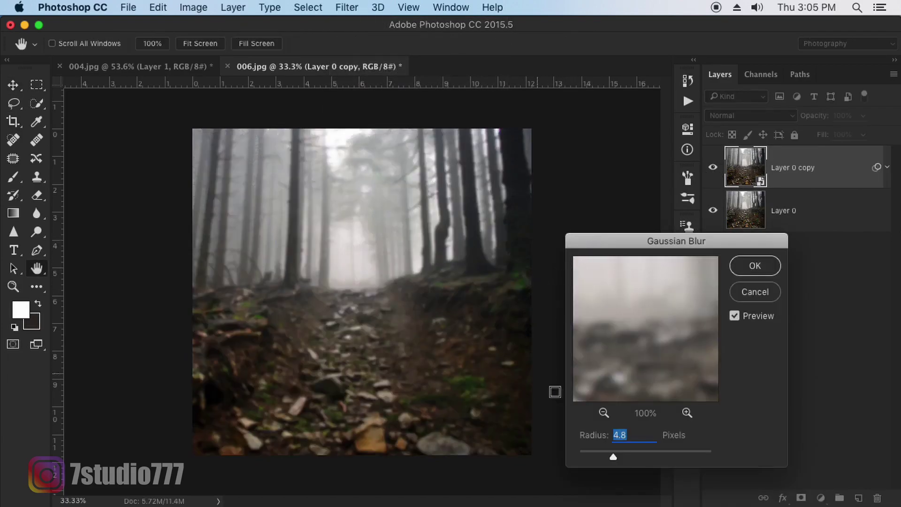
{"action": "left_click", "coordinate": [755, 266]}
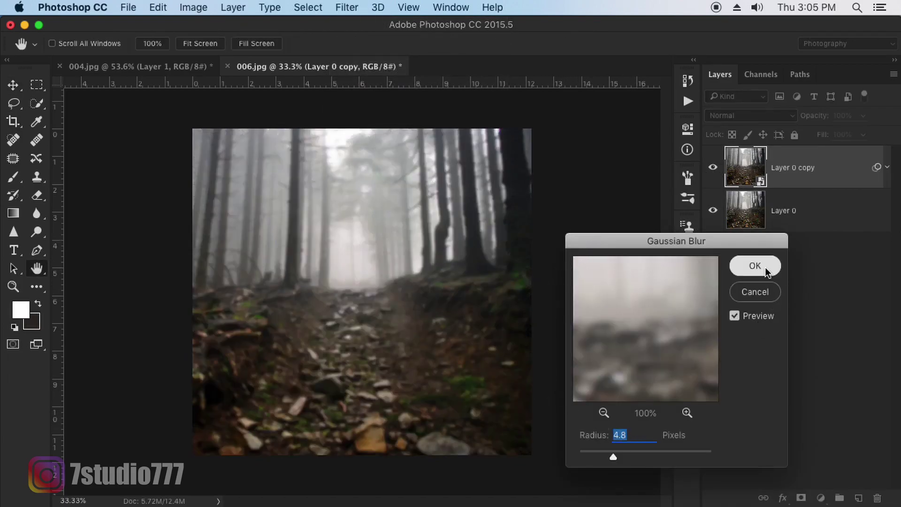
{"action": "left_click", "coordinate": [800, 498]}
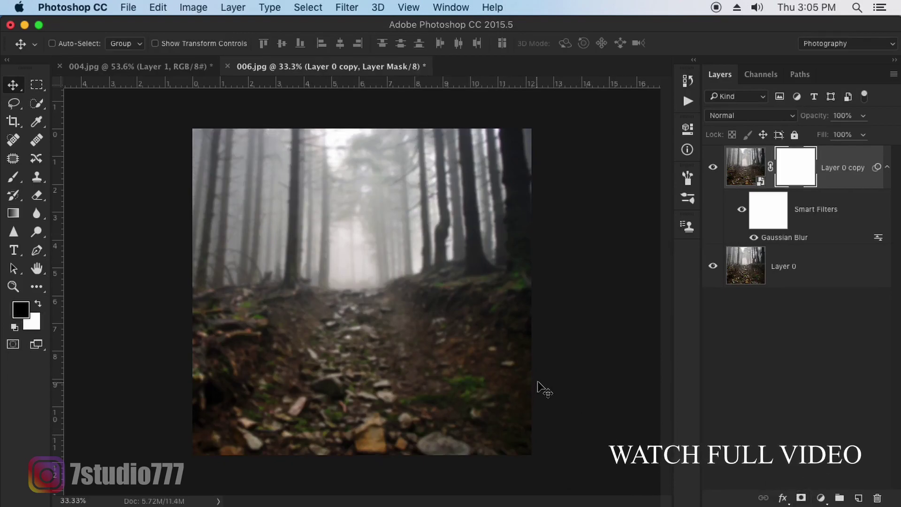
Paint black on the mask over the lower ground and path rocks to restore sharpness.
{"action": "key", "text": "b"}
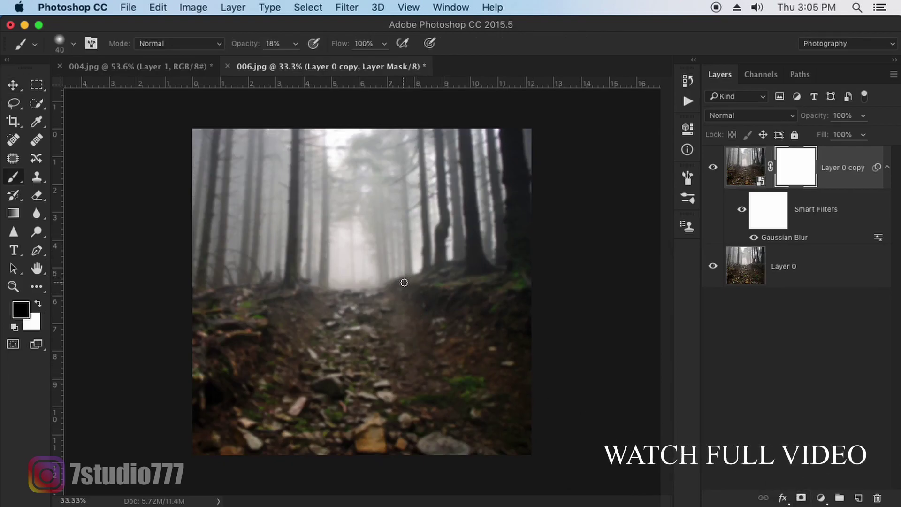
{"action": "key", "text": "bracketright"}
{"action": "key", "text": "bracketright"}
{"action": "key", "text": "bracketright"}
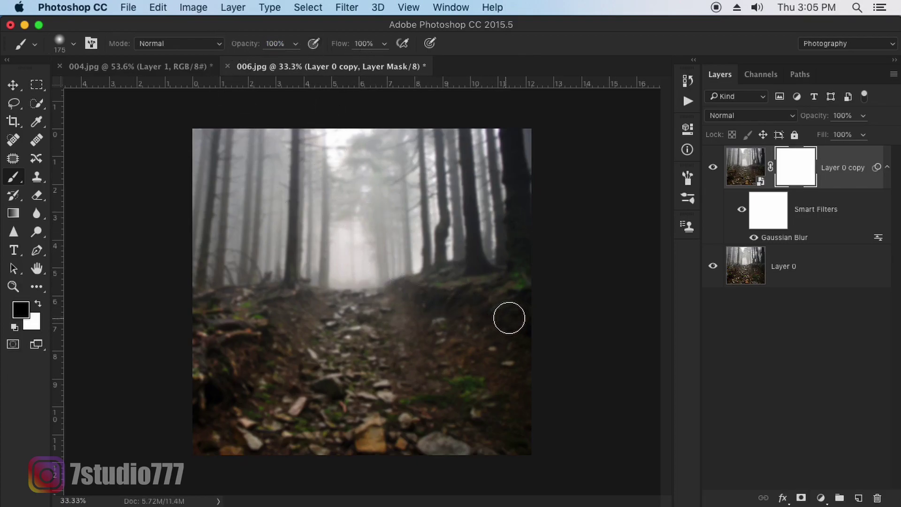
{"action": "key", "text": "bracketright"}
{"action": "key", "text": "bracketright"}
{"action": "key", "text": "bracketright"}
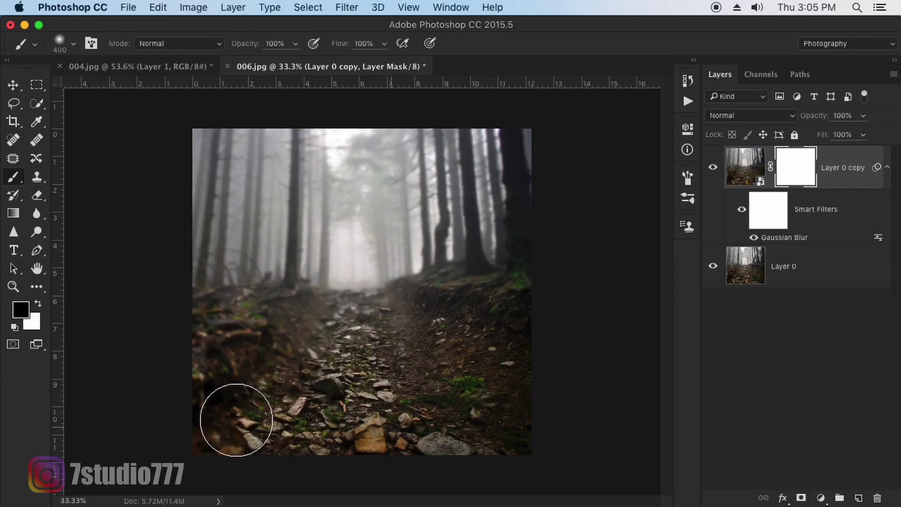
{"action": "mouse_move", "coordinate": [236, 419]}
{"action": "left_mouse_down"}
{"action": "mouse_move", "coordinate": [278, 328]}
{"action": "mouse_move", "coordinate": [247, 316]}
{"action": "left_mouse_up"}
{"action": "key", "text": "bracketleft"}
{"action": "key", "text": "bracketleft"}
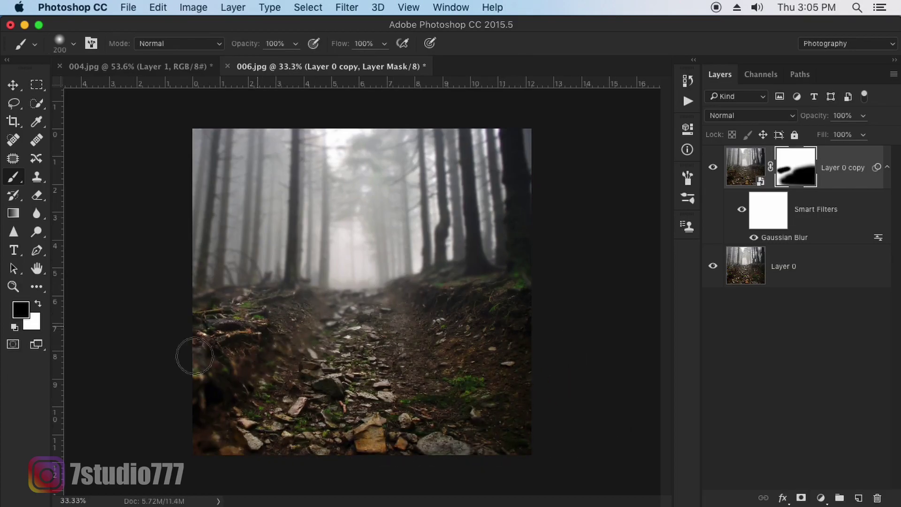
{"action": "key", "text": "bracketleft"}
{"action": "left_click_drag", "start_coordinate": [206, 382], "coordinate": [187, 427]}
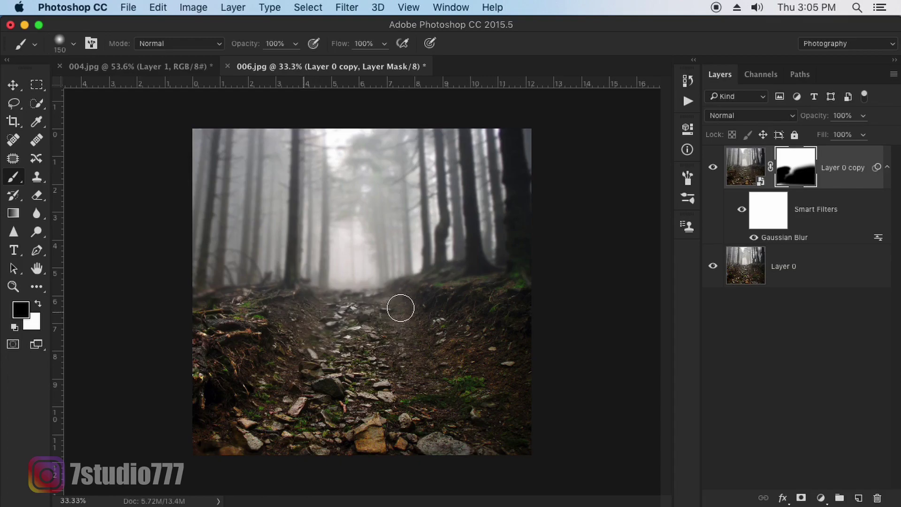
{"action": "left_click_drag", "start_coordinate": [400, 308], "coordinate": [354, 313]}
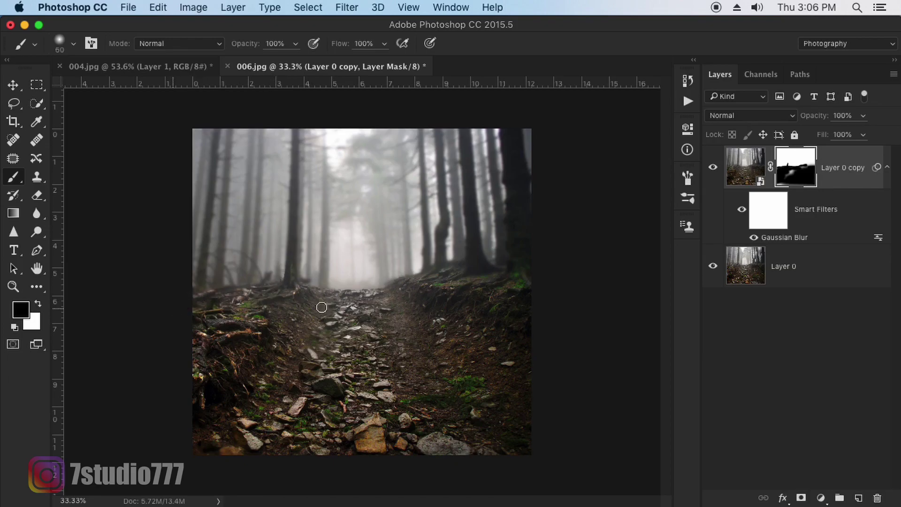
Restore sharpness along the right edge and beside the right-edge tree.
{"action": "key", "text": "bracketright"}
{"action": "key", "text": "bracketright"}
{"action": "key", "text": "bracketright"}
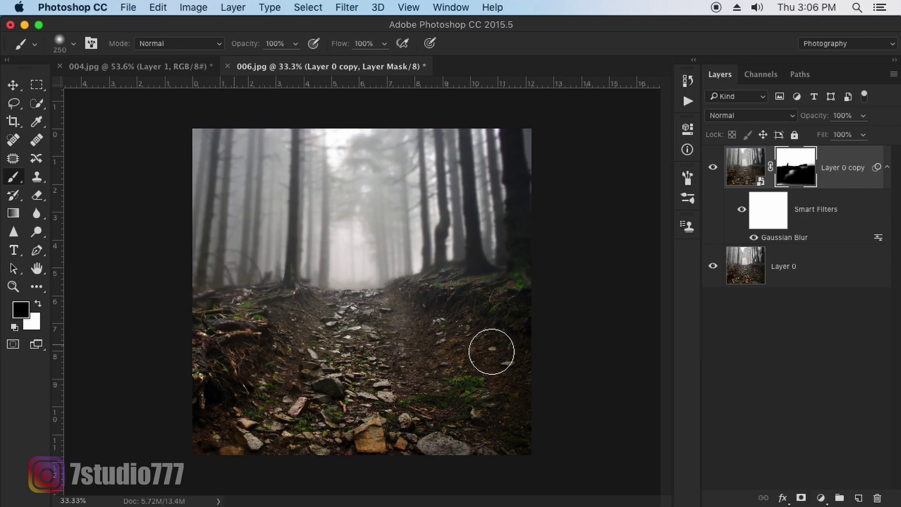
{"action": "left_click_drag", "start_coordinate": [523, 384], "coordinate": [494, 286]}
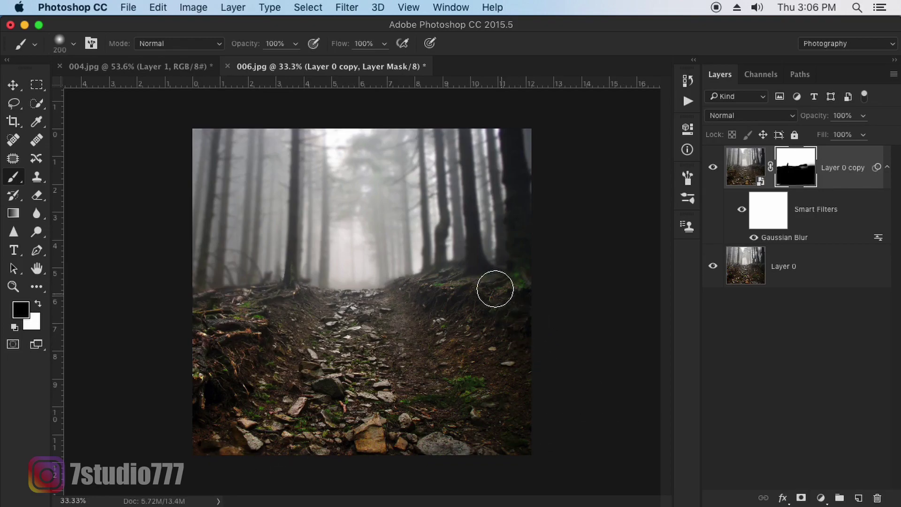
{"action": "key", "text": "bracketleft"}
{"action": "key", "text": "bracketleft"}
{"action": "key", "text": "bracketleft"}
{"action": "left_click_drag", "start_coordinate": [515, 154], "coordinate": [519, 240]}
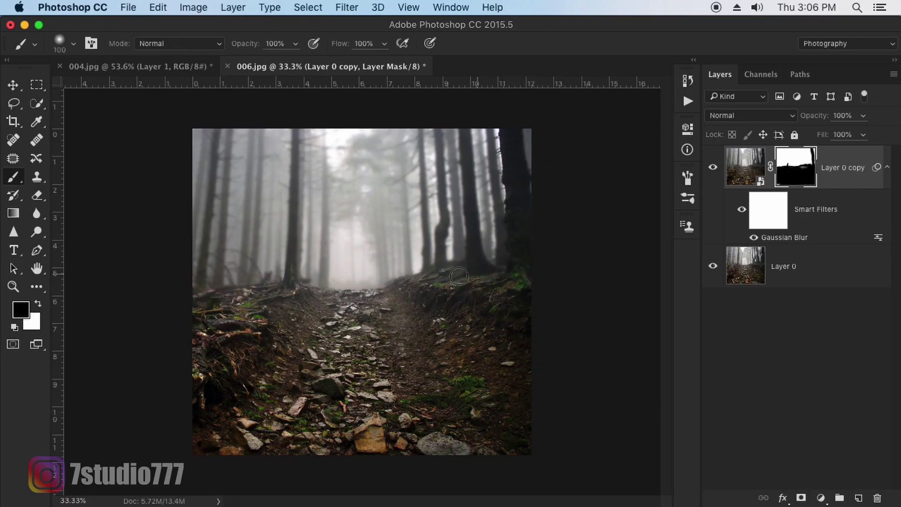
{"action": "key", "text": "bracketright"}
{"action": "key", "text": "bracketright"}
{"action": "key", "text": "bracketright"}
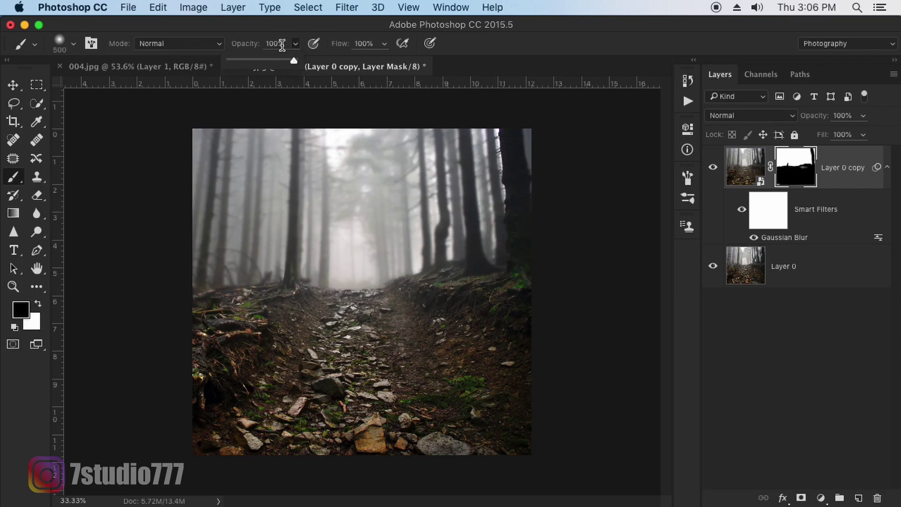
{"action": "left_click", "coordinate": [240, 47]}
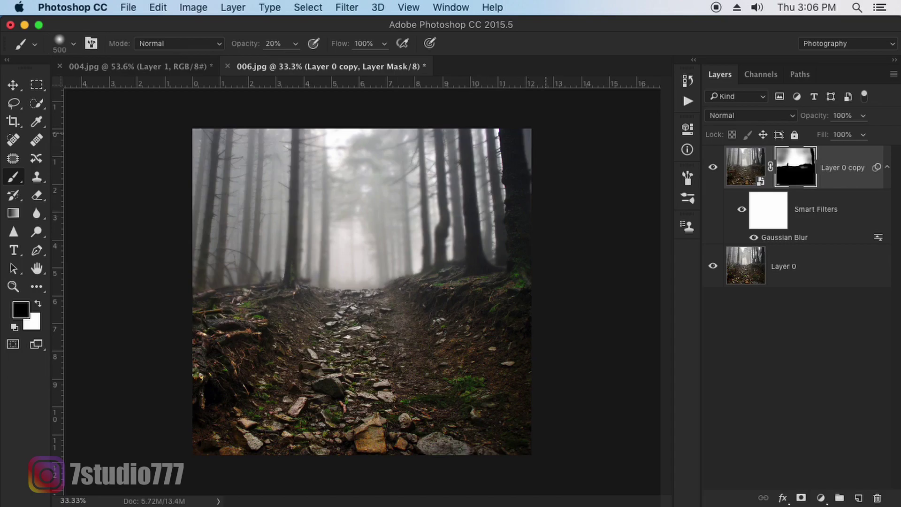
Collapse the smart filter rows and group both forest layers together.
{"action": "key", "text": "v"}
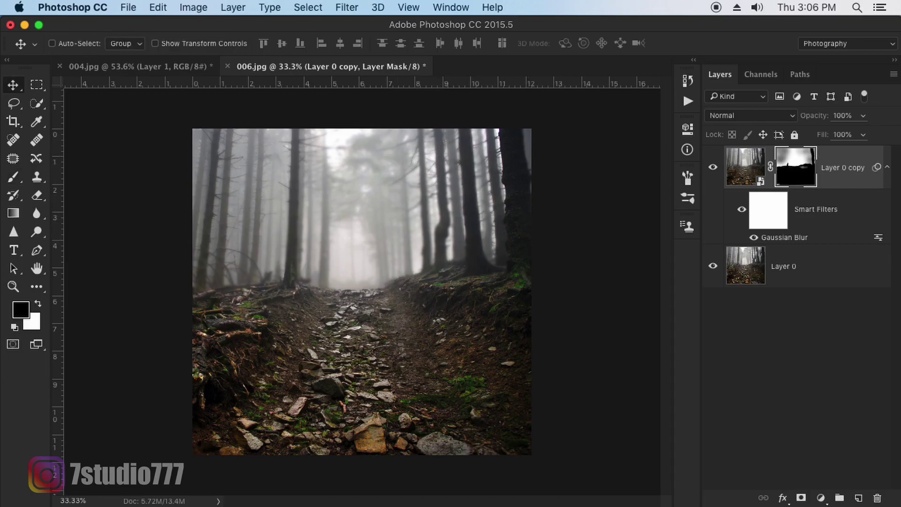
{"action": "left_click", "coordinate": [887, 167]}
{"action": "key", "text": "x"}
{"action": "key", "text": "super+alt+a"}
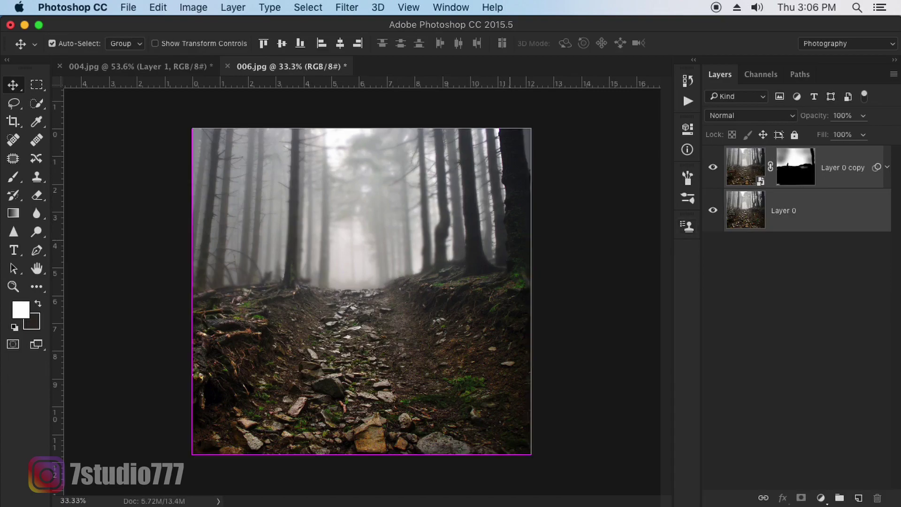
{"action": "key", "text": "super+g"}
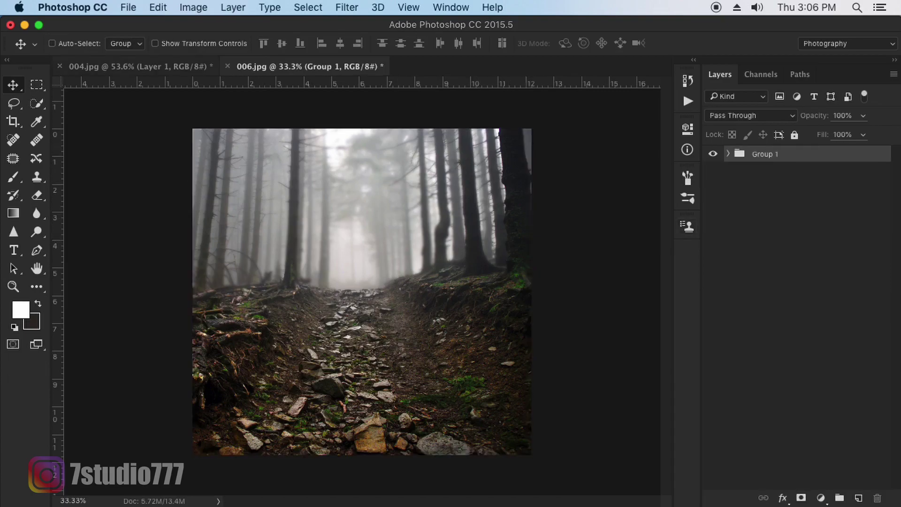
Bring the stairs layer from 004.jpg into 006.jpg as a smart object.
{"action": "left_click", "coordinate": [136, 66]}
{"action": "left_click_drag", "start_coordinate": [328, 211], "coordinate": [328, 115]}
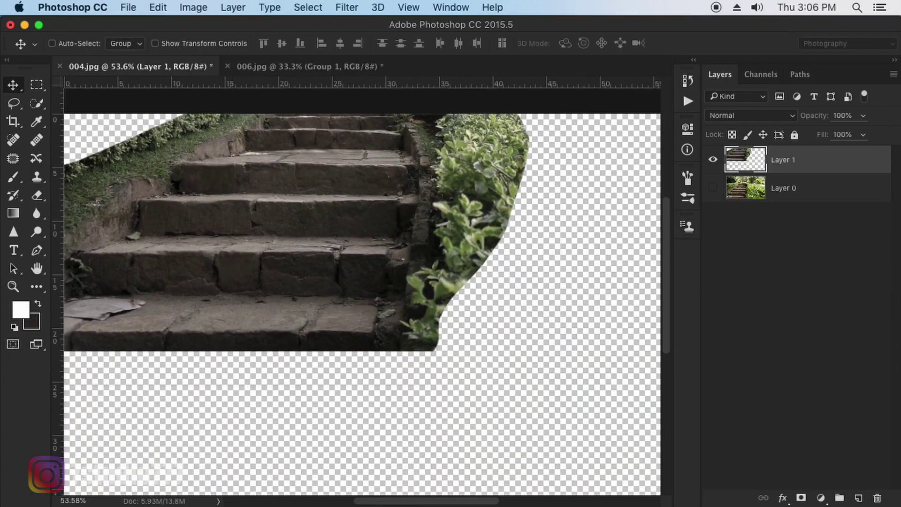
{"action": "key", "text": "ctrl+Tab"}
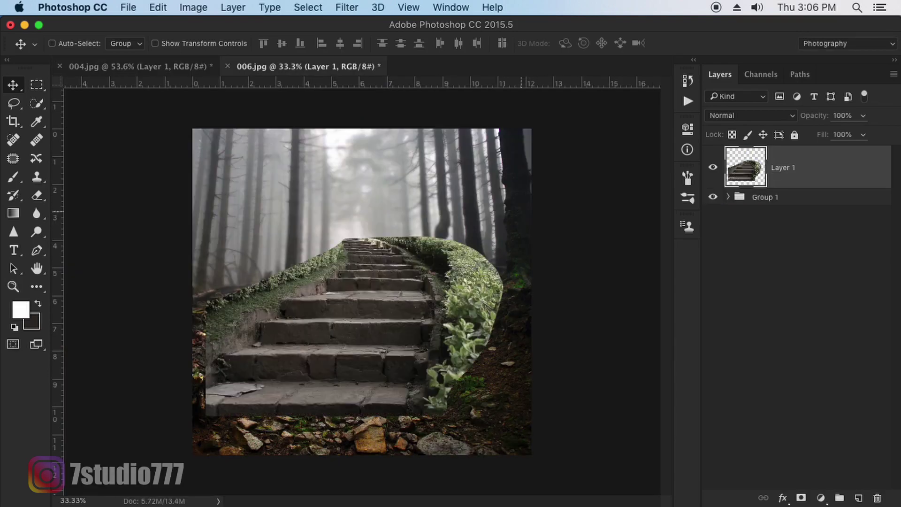
{"action": "right_click", "coordinate": [811, 174]}
{"action": "left_click", "coordinate": [728, 322]}
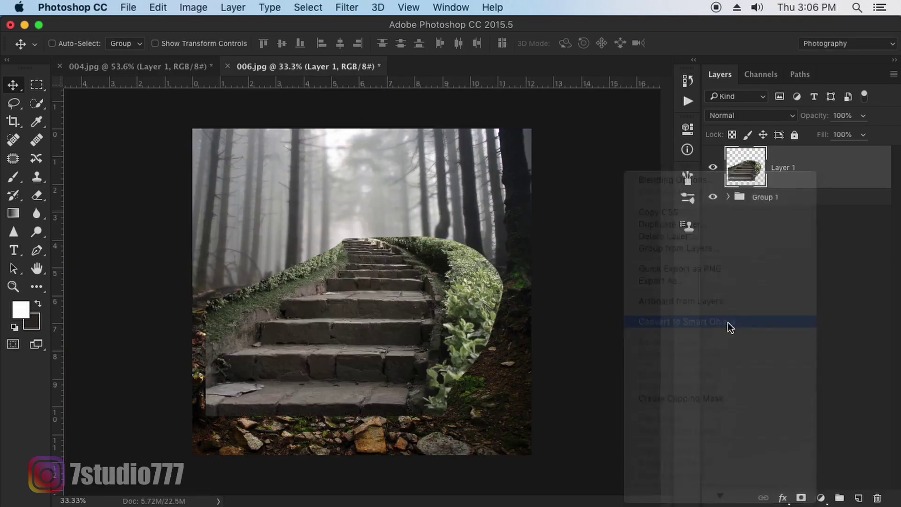
Enlarge the stairs to about 190% and move them down over the path.
{"action": "key", "text": "ctrl+minus"}
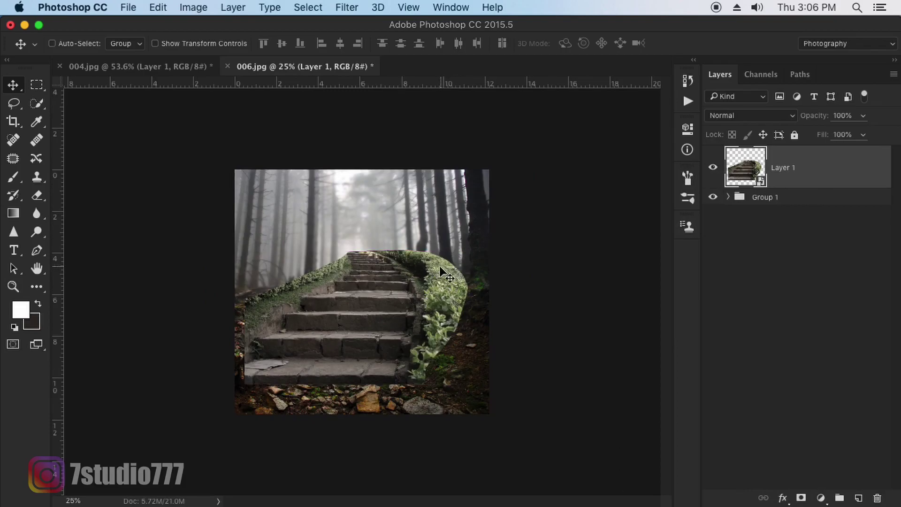
{"action": "key", "text": "ctrl+t"}
{"action": "left_click_drag", "start_coordinate": [467, 249], "coordinate": [568, 190]}
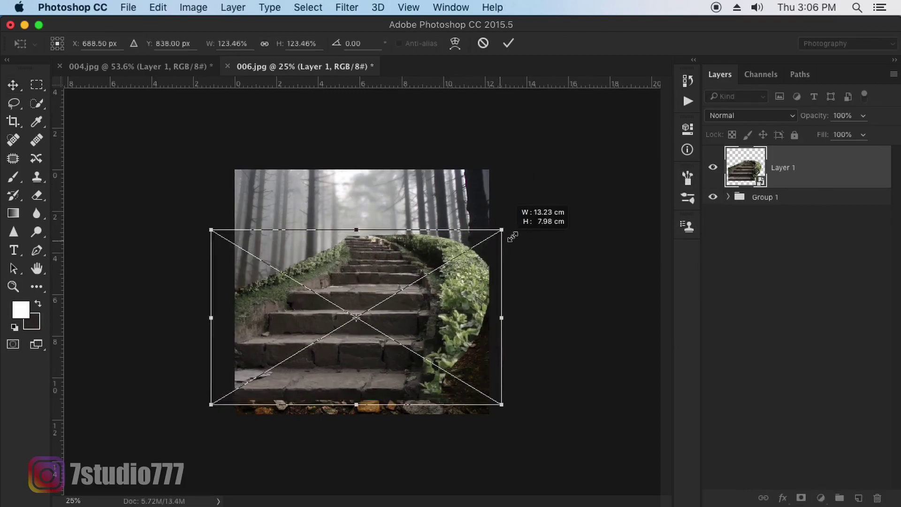
{"action": "left_click_drag", "start_coordinate": [484, 274], "coordinate": [457, 346]}
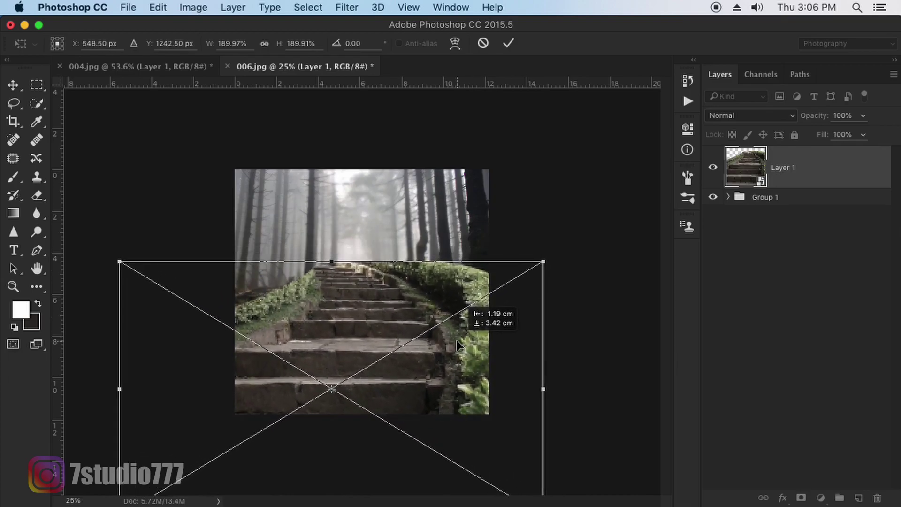
{"action": "key", "text": "Return"}
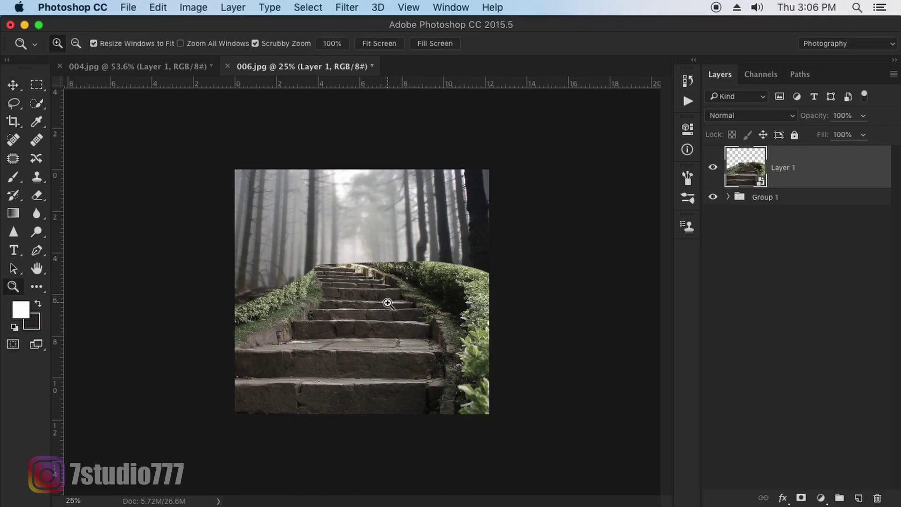
Align the stairs over the path at 50% opacity, restore full opacity, and add a mask.
{"action": "left_click", "coordinate": [386, 301], "text": "super"}
{"action": "key", "text": "5"}
{"action": "left_click_drag", "start_coordinate": [409, 298], "coordinate": [398, 299]}
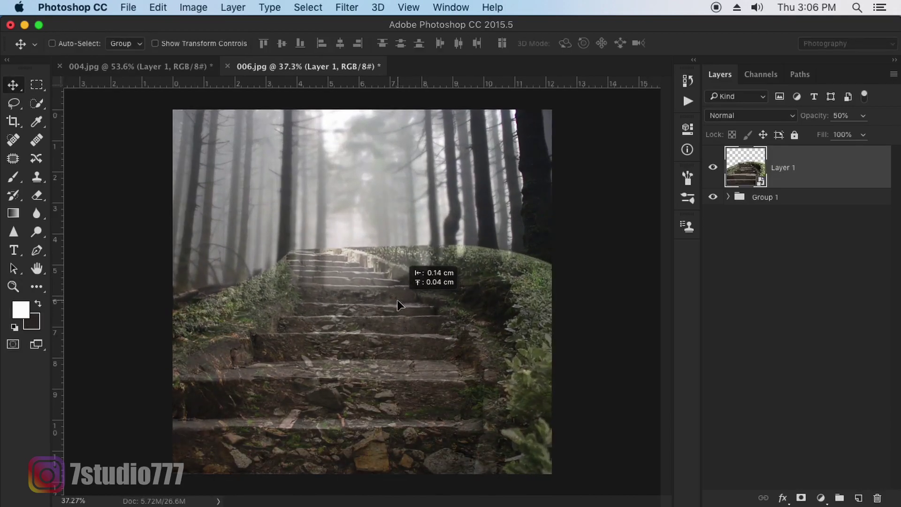
{"action": "mouse_move", "coordinate": [398, 300]}
{"action": "left_mouse_down"}
{"action": "mouse_move", "coordinate": [415, 301]}
{"action": "mouse_move", "coordinate": [412, 308]}
{"action": "left_mouse_up"}
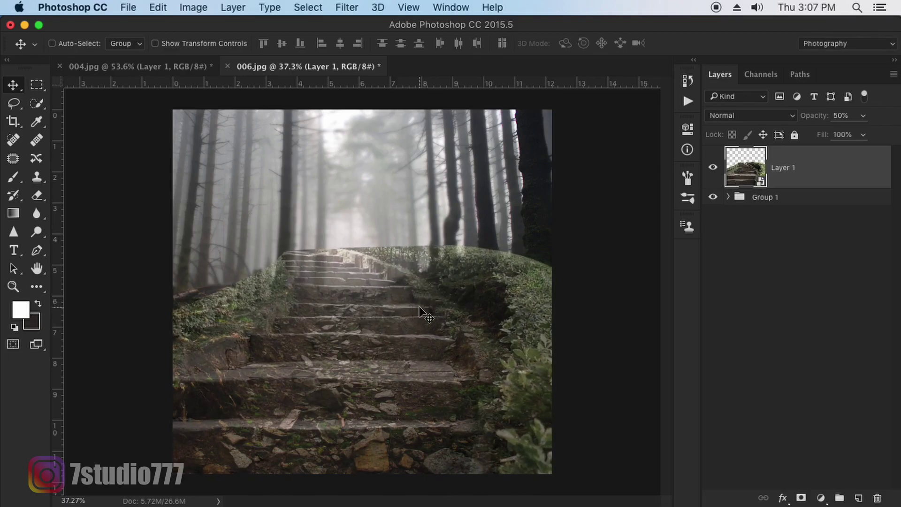
{"action": "key", "text": "0"}
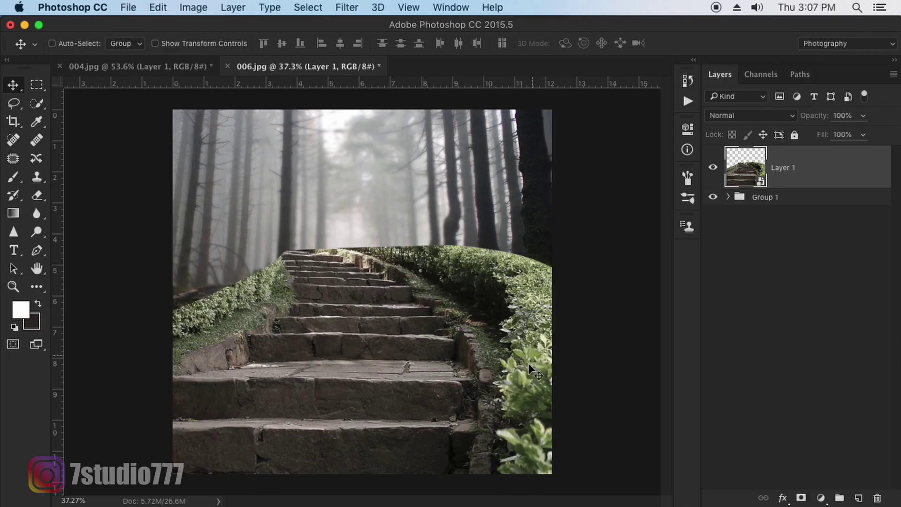
{"action": "left_click", "coordinate": [801, 498]}
Paint black on the mask to hide the left bushes, left-slope grass and upper bushes.
{"action": "key", "text": "b"}
{"action": "key", "text": "x"}
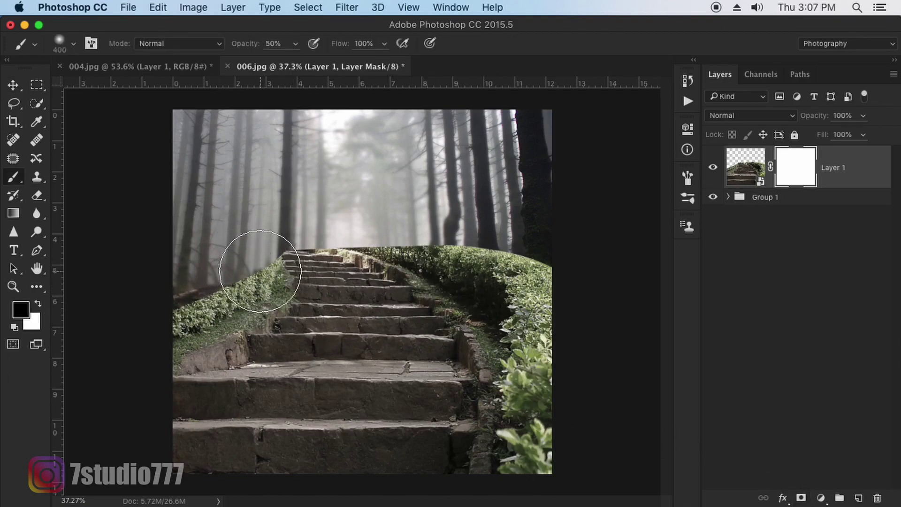
{"action": "key", "text": "bracketleft"}
{"action": "key", "text": "bracketleft"}
{"action": "key", "text": "bracketleft"}
{"action": "mouse_move", "coordinate": [282, 258]}
{"action": "left_mouse_down"}
{"action": "mouse_move", "coordinate": [218, 304]}
{"action": "mouse_move", "coordinate": [208, 324]}
{"action": "mouse_move", "coordinate": [181, 298]}
{"action": "left_mouse_up"}
{"action": "key", "text": "bracketleft"}
{"action": "key", "text": "bracketleft"}
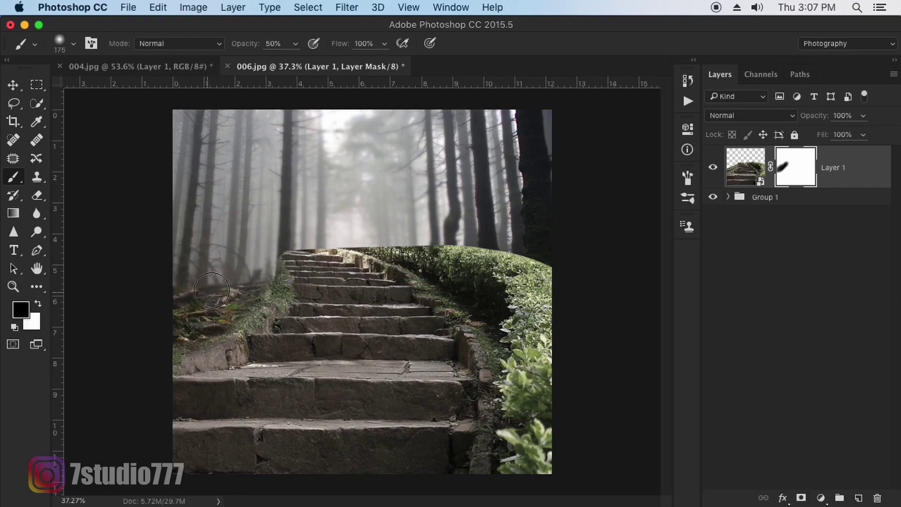
{"action": "key", "text": "bracketright"}
{"action": "key", "text": "bracketright"}
{"action": "mouse_move", "coordinate": [291, 255]}
{"action": "left_mouse_down"}
{"action": "mouse_move", "coordinate": [410, 246]}
{"action": "mouse_move", "coordinate": [291, 253]}
{"action": "left_mouse_up"}
{"action": "key", "text": "bracketleft"}
{"action": "key", "text": "bracketleft"}
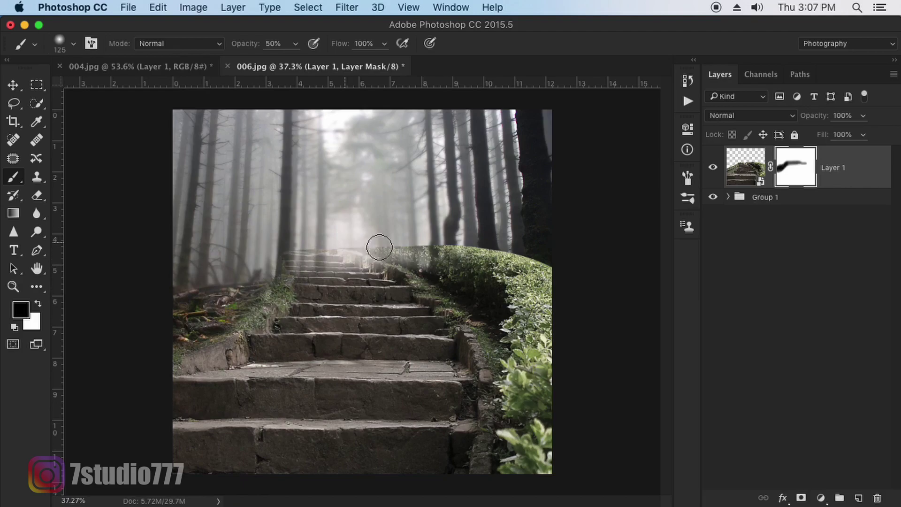
{"action": "left_click_drag", "start_coordinate": [374, 243], "coordinate": [387, 247]}
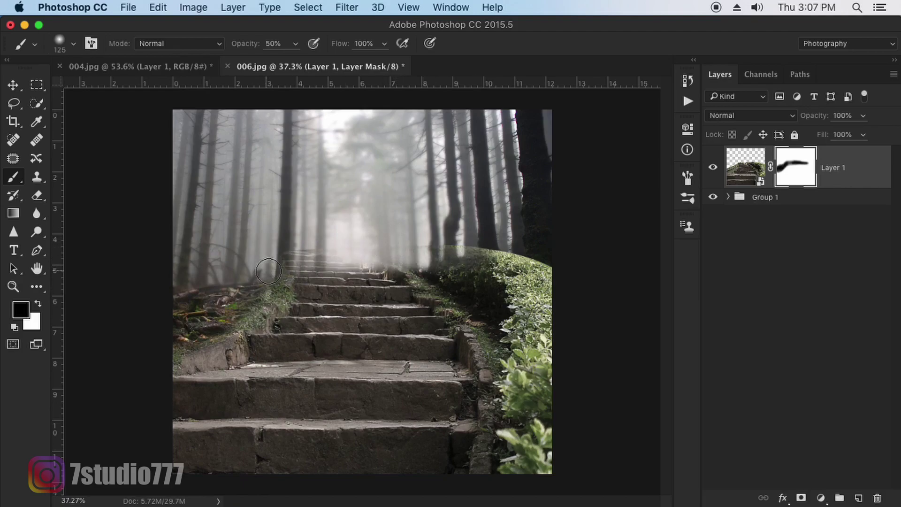
{"action": "key", "text": "bracketleft"}
{"action": "key", "text": "bracketleft"}
{"action": "left_click_drag", "start_coordinate": [267, 297], "coordinate": [170, 357]}
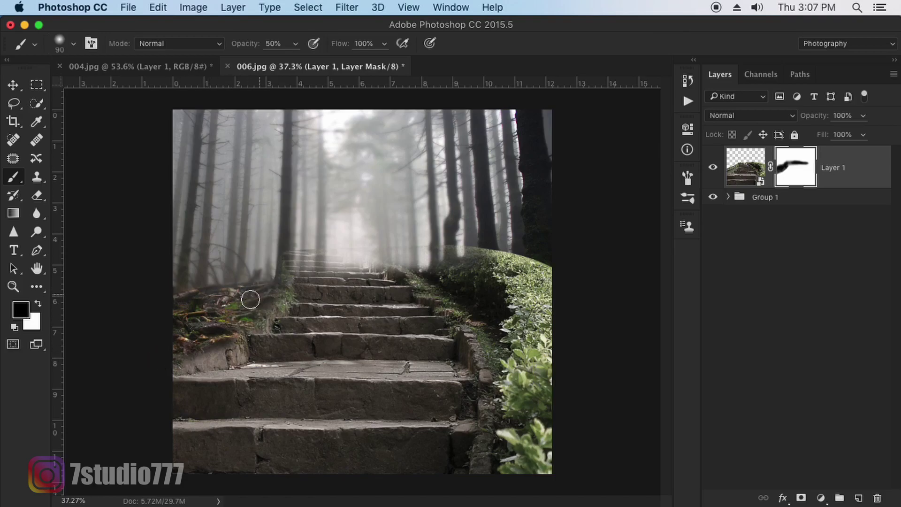
{"action": "key", "text": "bracketleft"}
With a hard round tip at full opacity, dissolve the upper steps into fog.
{"action": "right_click", "coordinate": [427, 246]}
{"action": "left_click", "coordinate": [498, 353]}
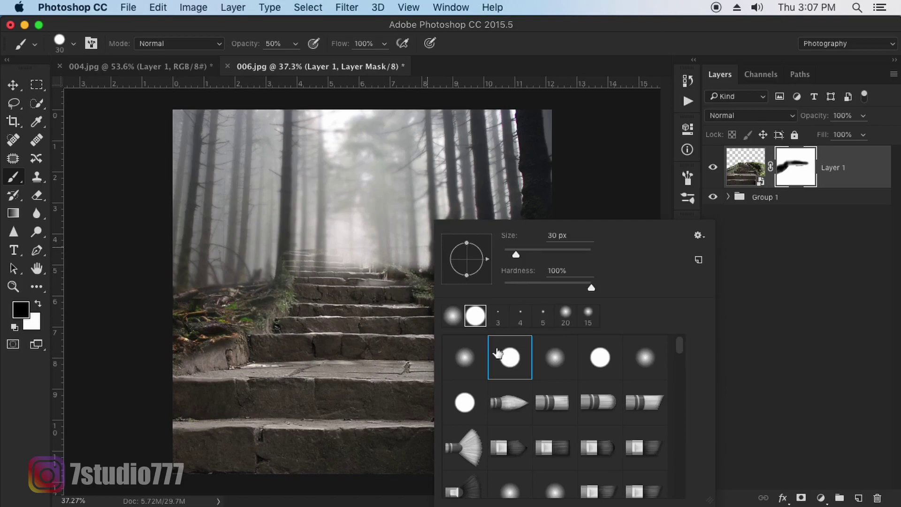
{"action": "left_click", "coordinate": [493, 43]}
{"action": "left_click_drag", "start_coordinate": [236, 48], "coordinate": [354, 54]}
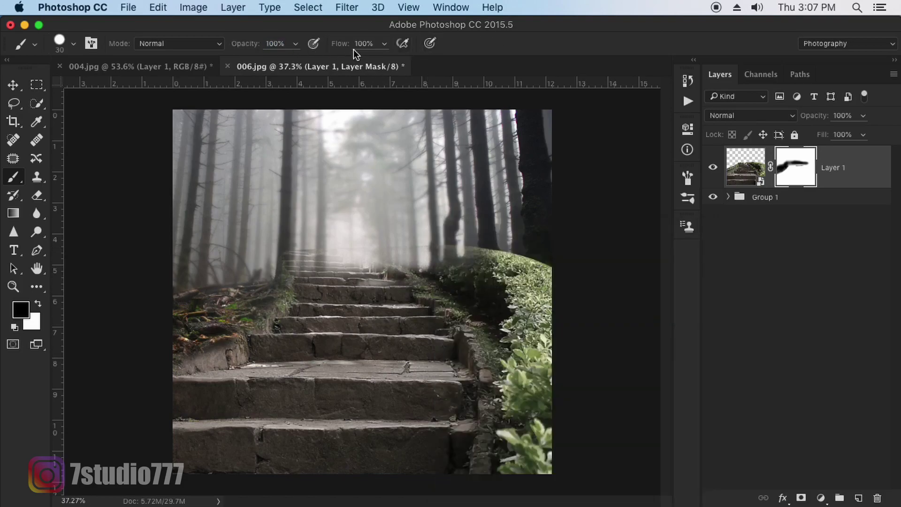
{"action": "mouse_move", "coordinate": [432, 283]}
{"action": "left_mouse_down"}
{"action": "mouse_move", "coordinate": [338, 280]}
{"action": "mouse_move", "coordinate": [347, 280]}
{"action": "left_mouse_up"}
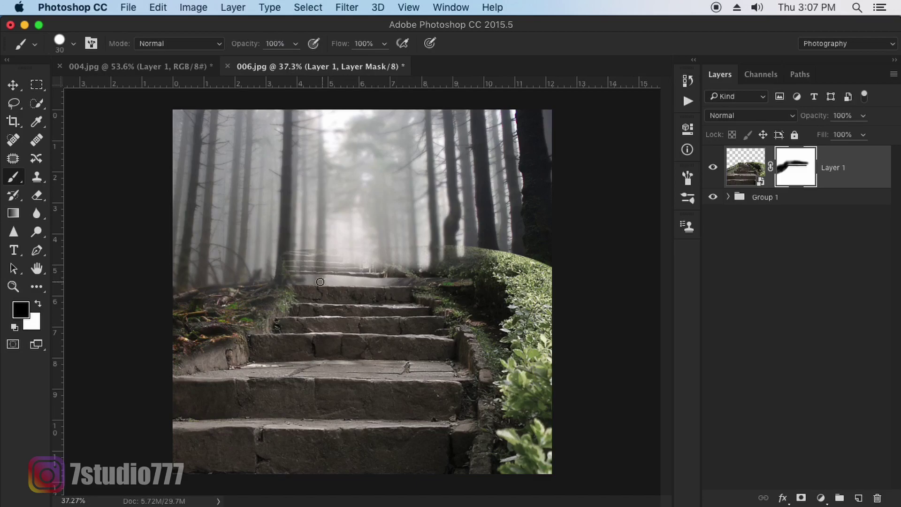
{"action": "key", "text": "bracketright"}
{"action": "key", "text": "bracketright"}
{"action": "key", "text": "bracketright"}
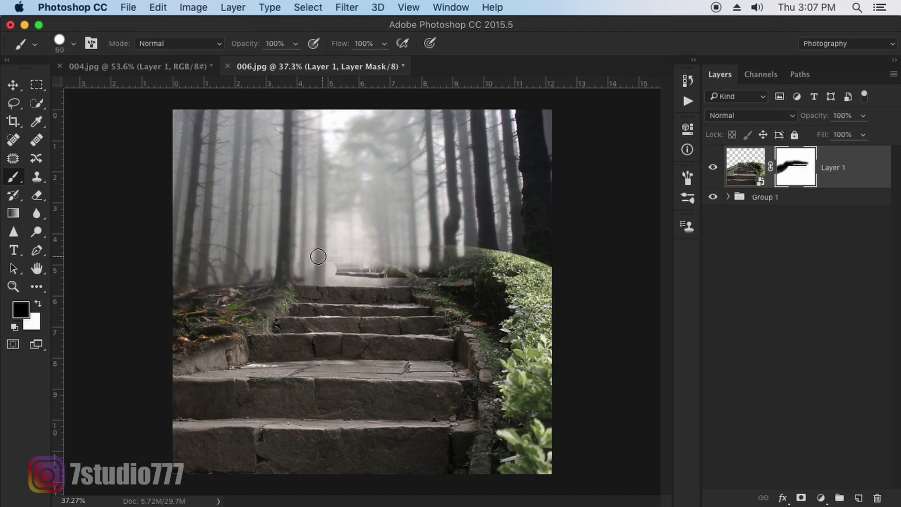
{"action": "left_click_drag", "start_coordinate": [274, 274], "coordinate": [488, 254]}
{"action": "key", "text": "bracketright"}
{"action": "key", "text": "bracketright"}
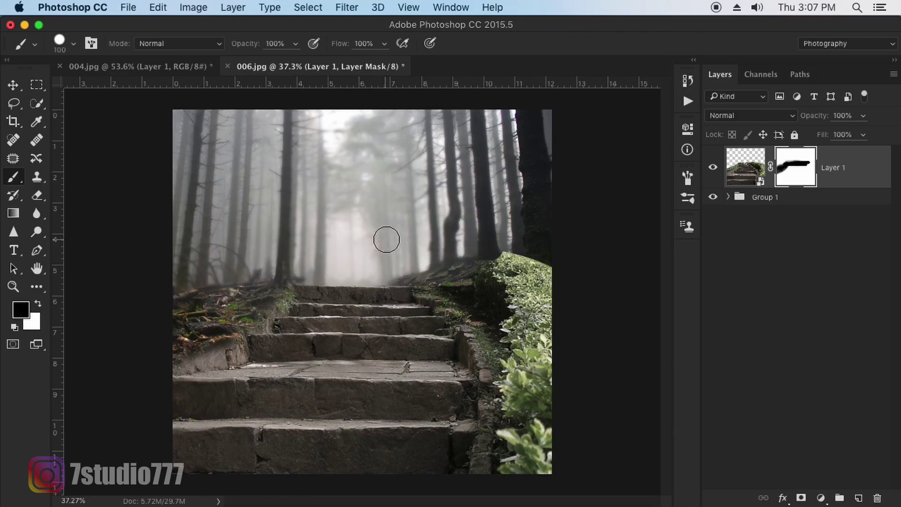
With a soft round tip, hide the right-edge hedge and softly darken the left rocks at low opacity.
{"action": "right_click", "coordinate": [388, 240]}
{"action": "left_click", "coordinate": [436, 315]}
{"action": "key", "text": "Return"}
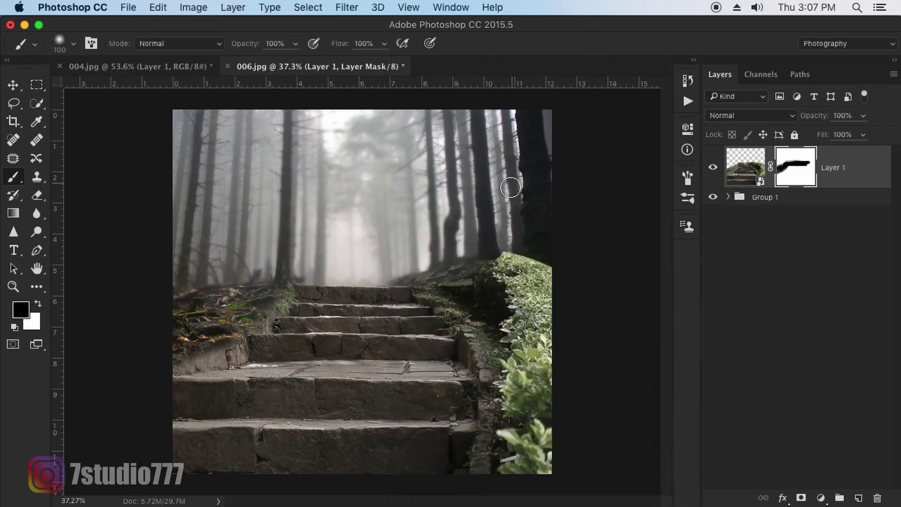
{"action": "key", "text": "bracketright"}
{"action": "key", "text": "bracketright"}
{"action": "key", "text": "bracketright"}
{"action": "mouse_move", "coordinate": [538, 279]}
{"action": "left_mouse_down"}
{"action": "mouse_move", "coordinate": [539, 298]}
{"action": "mouse_move", "coordinate": [519, 316]}
{"action": "mouse_move", "coordinate": [559, 345]}
{"action": "mouse_move", "coordinate": [543, 460]}
{"action": "left_mouse_up"}
{"action": "key", "text": "bracketleft"}
{"action": "key", "text": "bracketleft"}
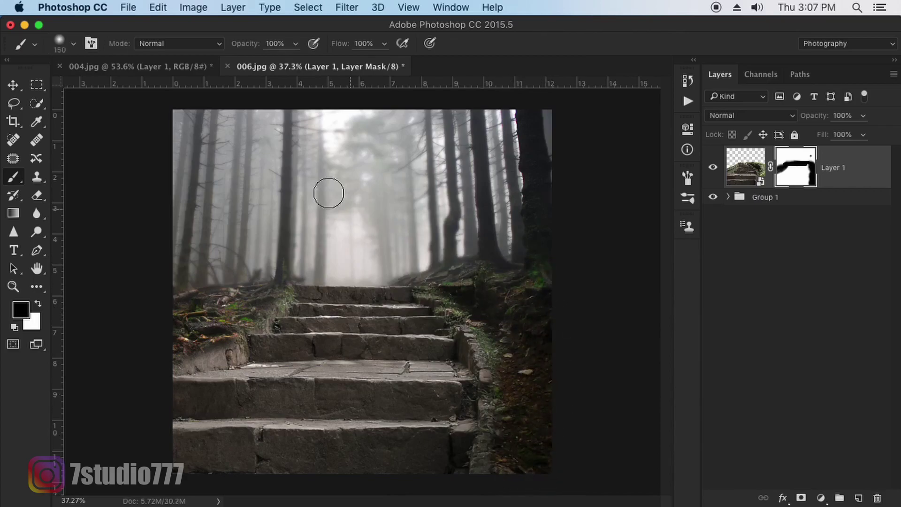
{"action": "left_click", "coordinate": [275, 44]}
{"action": "type", "text": "2"}
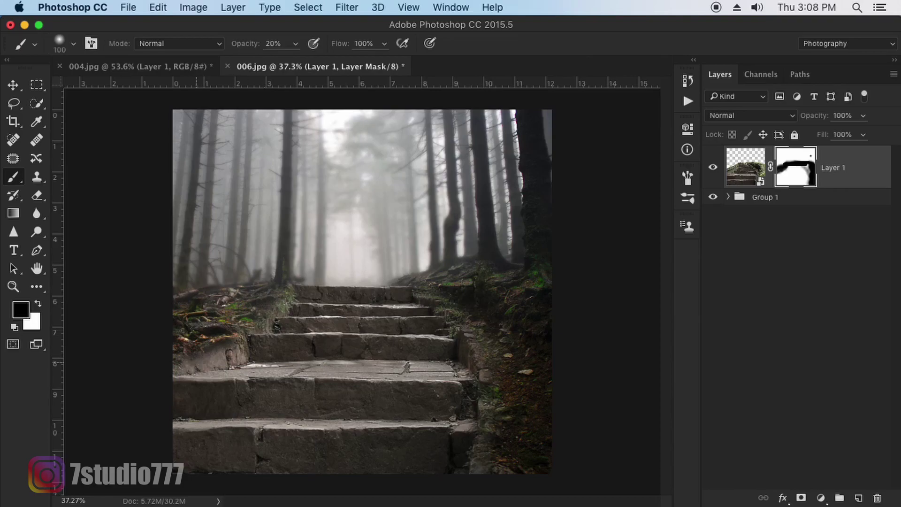
{"action": "left_click_drag", "start_coordinate": [177, 364], "coordinate": [238, 352]}
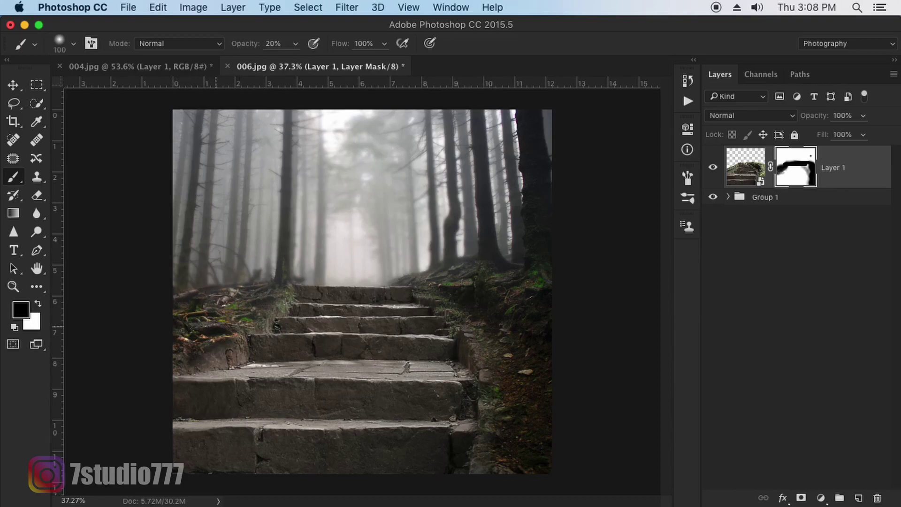
Apply a Curves adjustment that darkens the stairs image overall.
{"action": "key", "text": "v"}
{"action": "key", "text": "ctrl+2"}
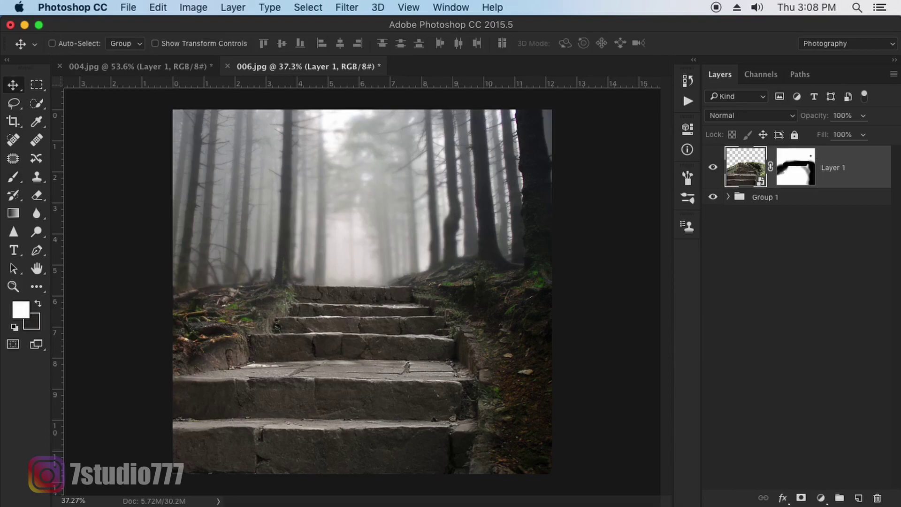
{"action": "key", "text": "ctrl+m"}
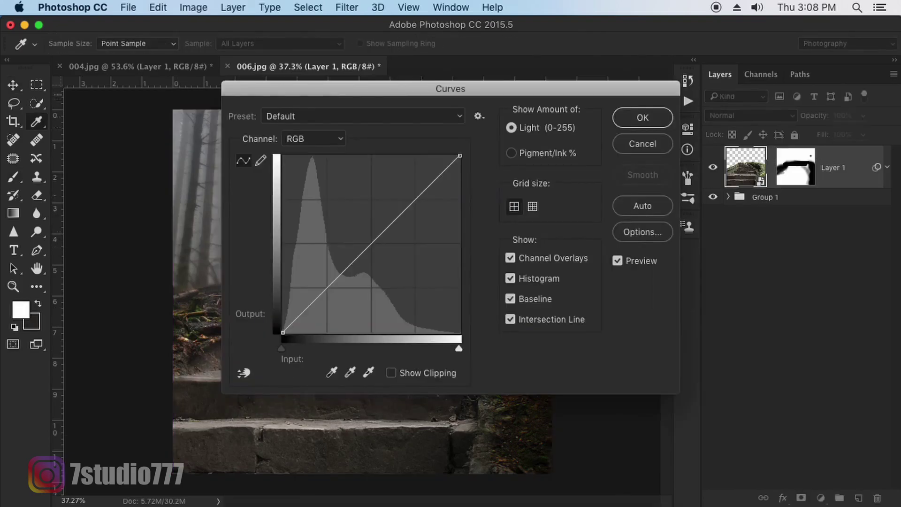
{"action": "left_click_drag", "start_coordinate": [451, 89], "coordinate": [714, 143]}
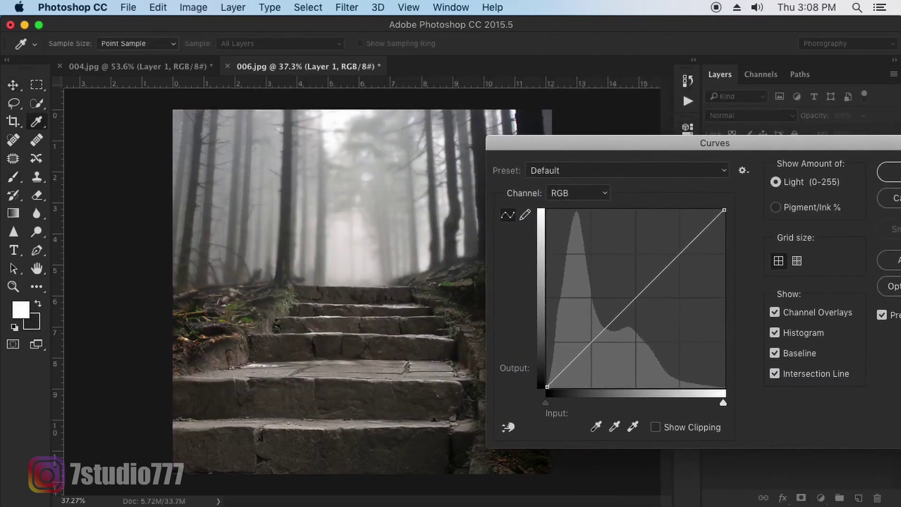
{"action": "left_click_drag", "start_coordinate": [724, 210], "coordinate": [724, 281]}
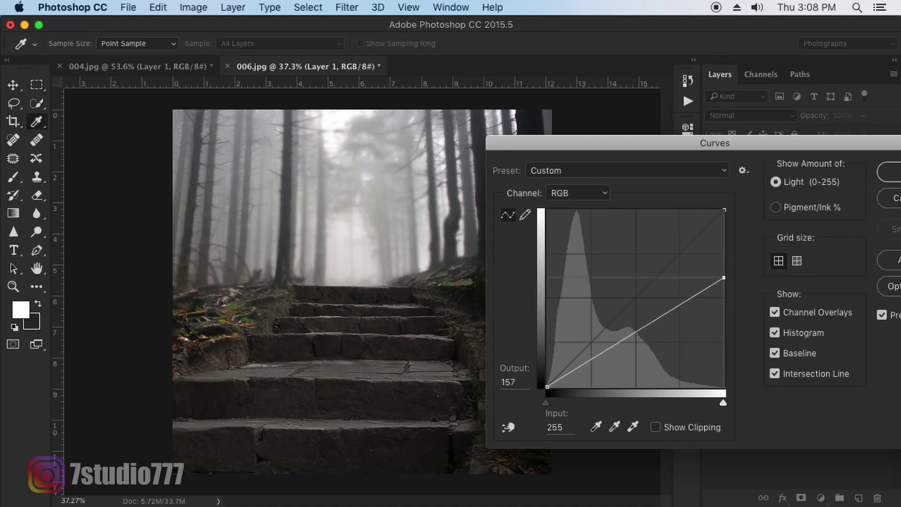
{"action": "key", "text": "Return"}
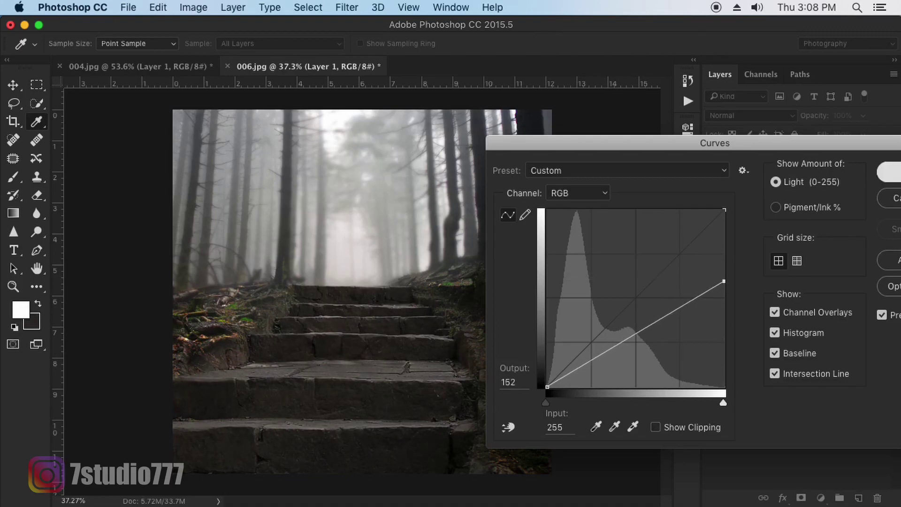
Paint black with a soft round brush on the Curves mask across the middle and bottom stairs.
{"action": "left_click", "coordinate": [768, 210]}
{"action": "key", "text": "x"}
{"action": "key", "text": "b"}
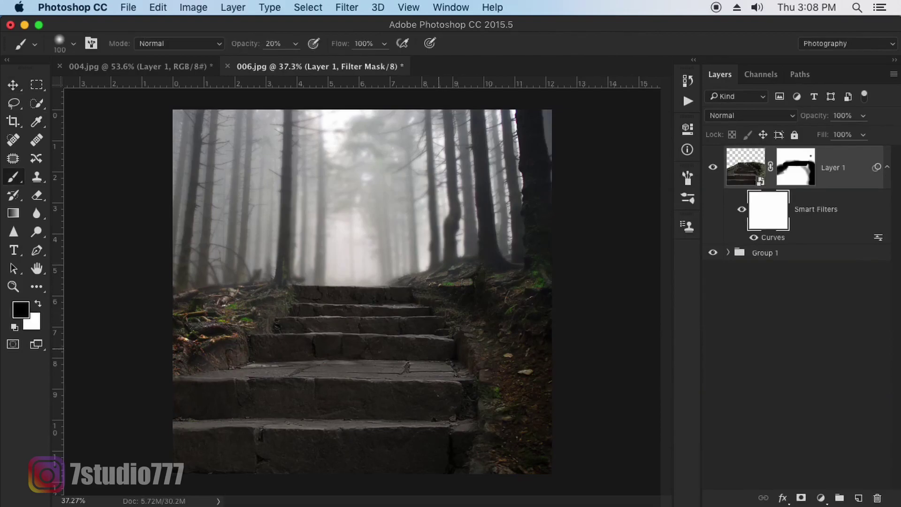
{"action": "right_click", "coordinate": [462, 221]}
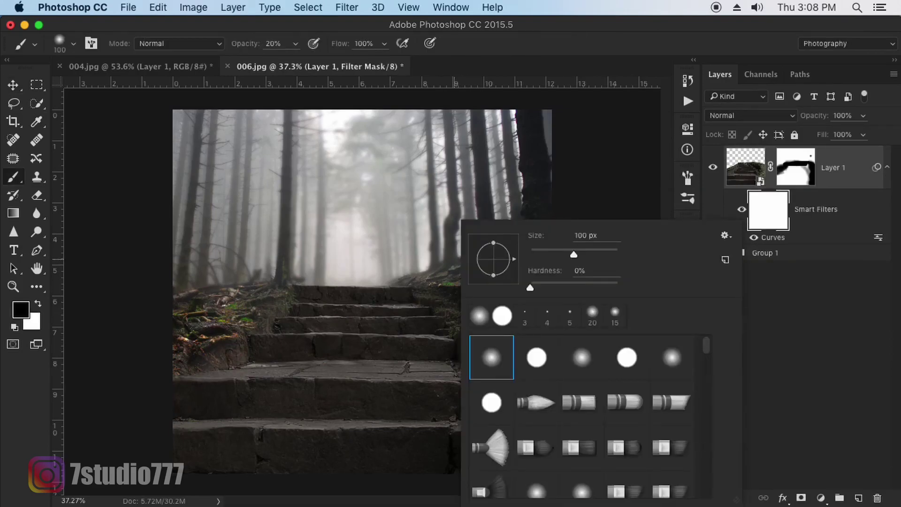
{"action": "left_click", "coordinate": [672, 357]}
{"action": "key", "text": "Return"}
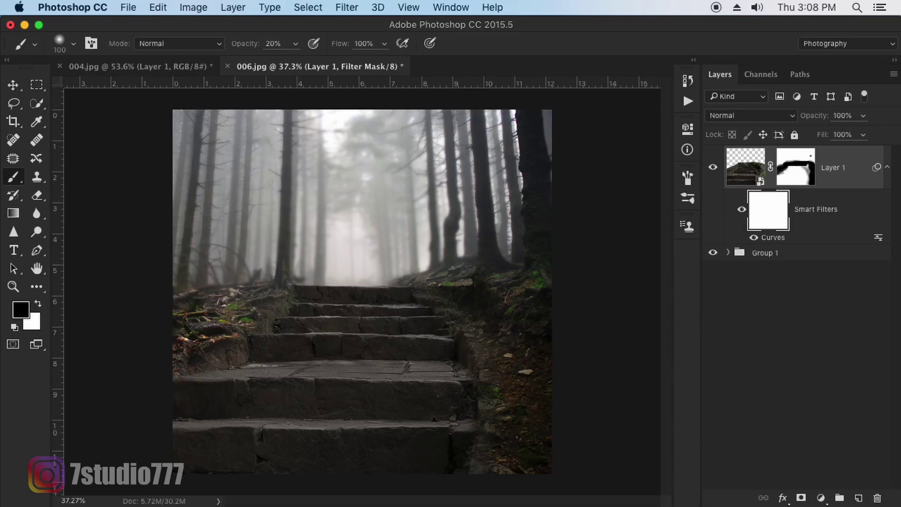
{"action": "left_click_drag", "start_coordinate": [464, 375], "coordinate": [319, 374]}
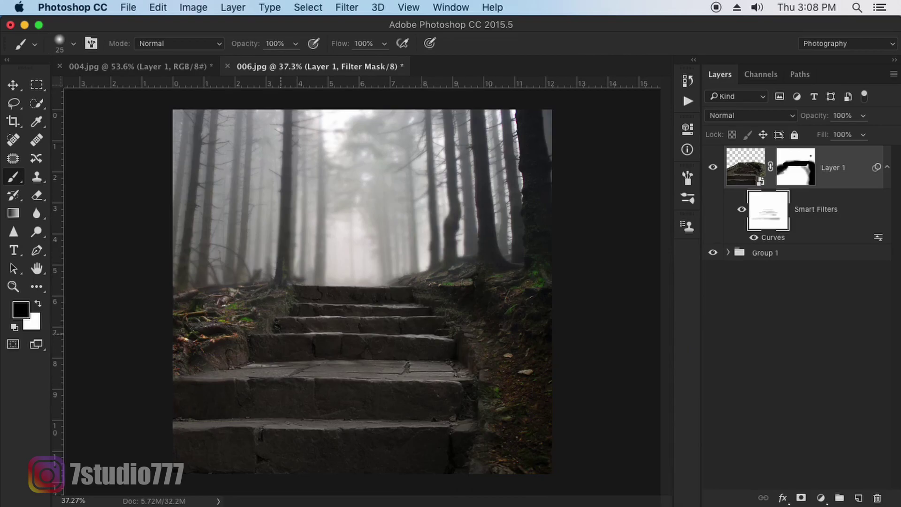
{"action": "left_click_drag", "start_coordinate": [450, 425], "coordinate": [173, 424]}
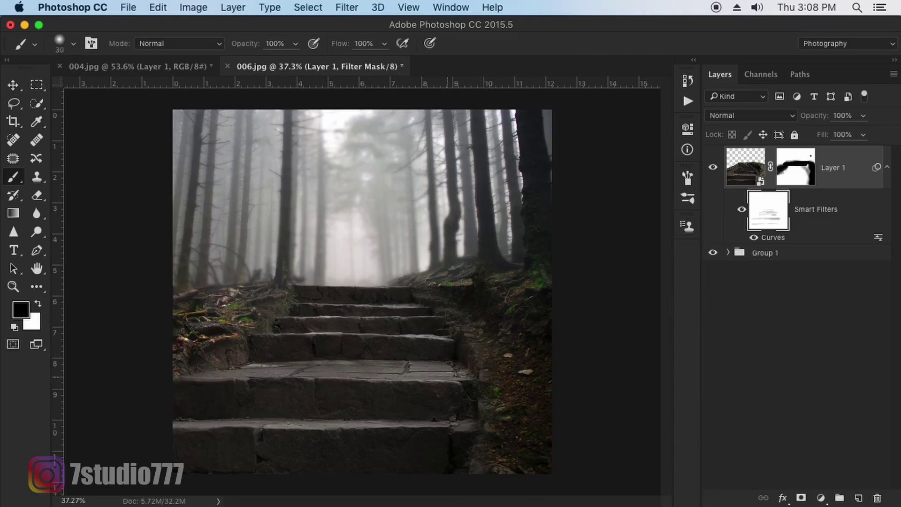
{"action": "key", "text": "v"}
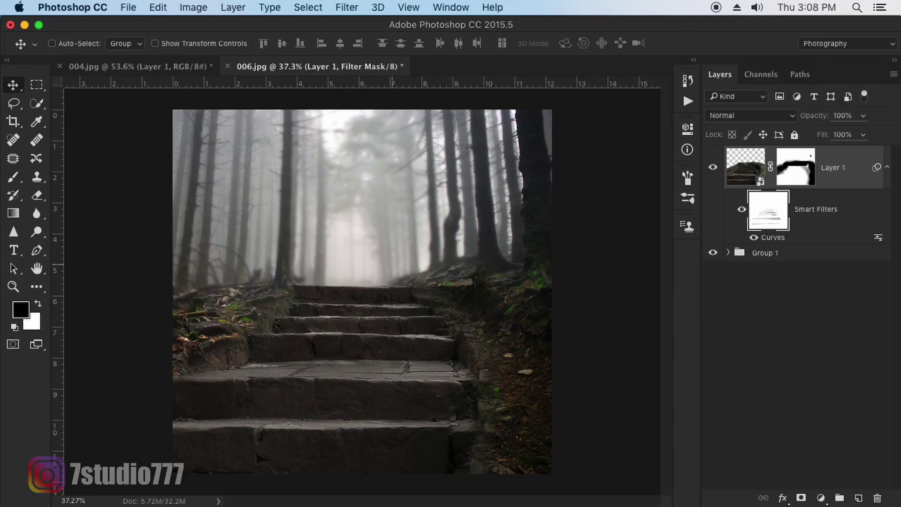
{"action": "left_click_drag", "start_coordinate": [361, 291], "coordinate": [342, 291]}
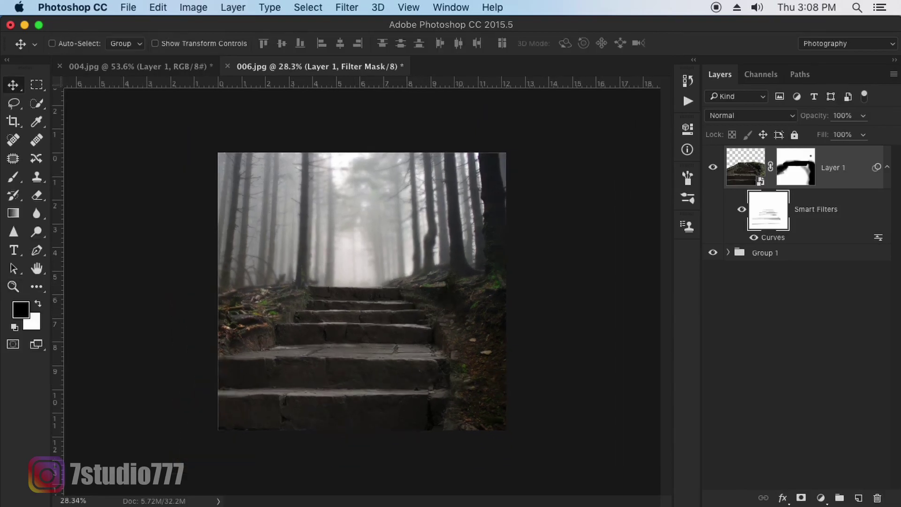
Flip the placed waterfall image horizontally and commit the placement.
{"action": "right_click", "coordinate": [377, 253]}
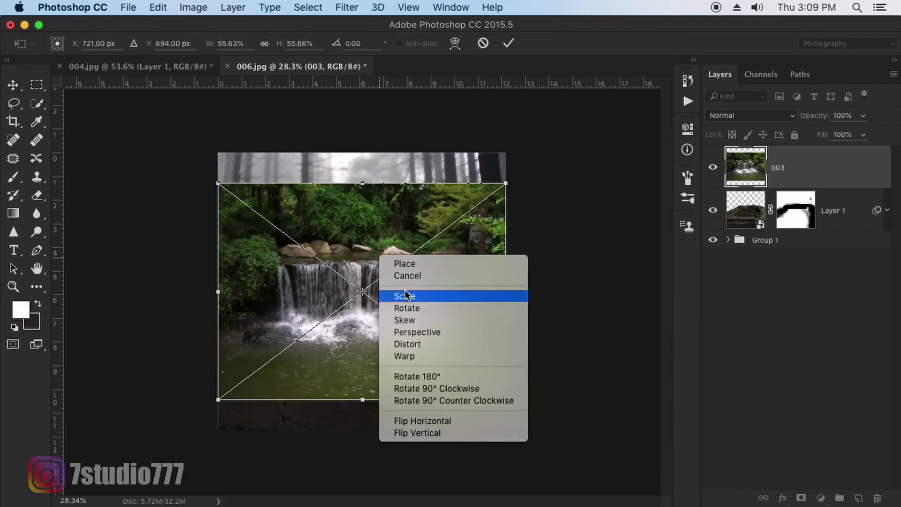
{"action": "left_click", "coordinate": [455, 420]}
{"action": "key", "text": "Return"}
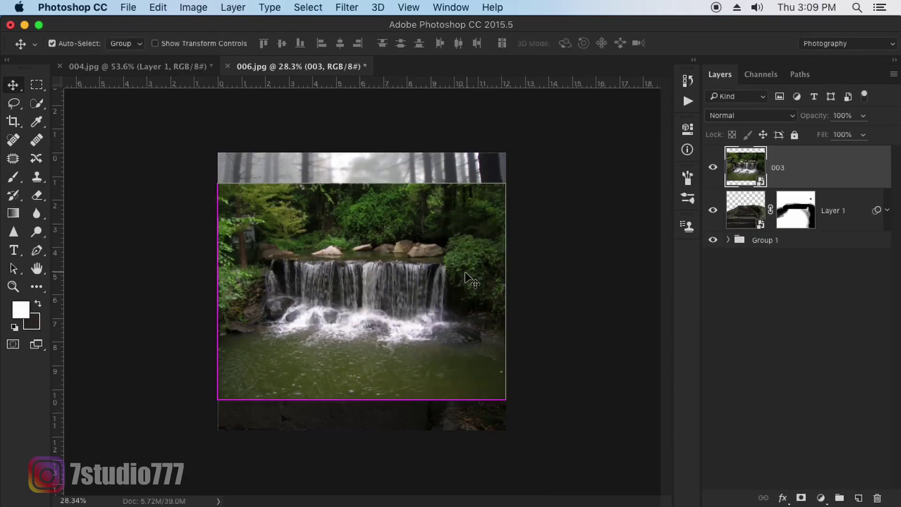
Desaturate the waterfall layer with a Hue/Saturation adjustment.
{"action": "key", "text": "ctrl+u"}
{"action": "left_click_drag", "start_coordinate": [454, 131], "coordinate": [673, 186]}
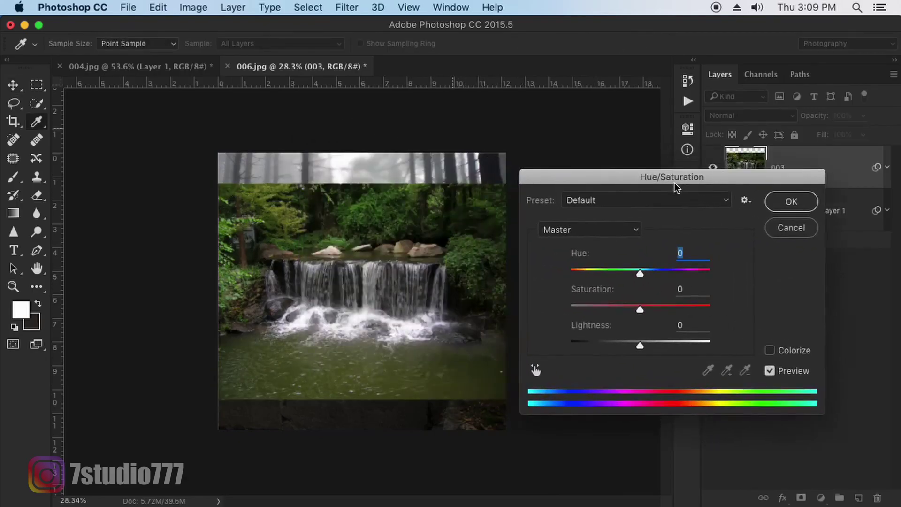
{"action": "left_click_drag", "start_coordinate": [638, 310], "coordinate": [590, 311]}
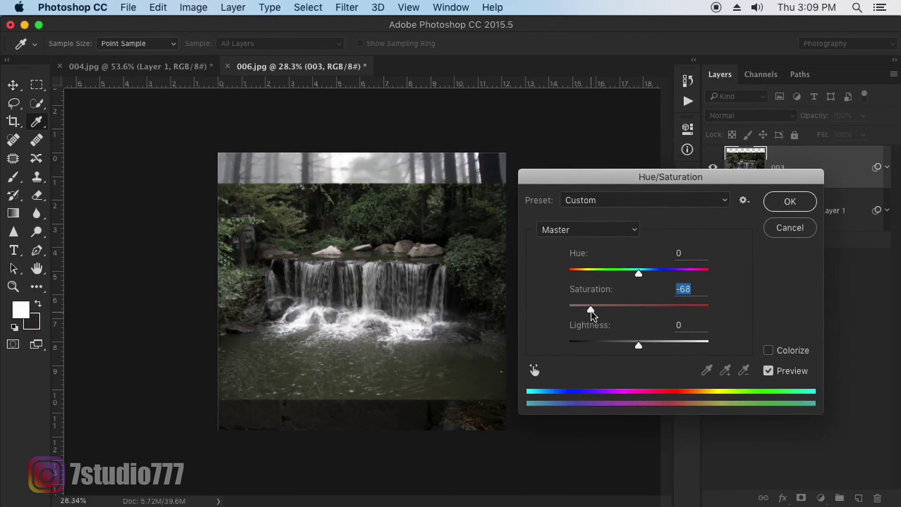
{"action": "key", "text": "Return"}
Enlarge the waterfall, move it below the forest, and lower its opacity to about half.
{"action": "key", "text": "ctrl+t"}
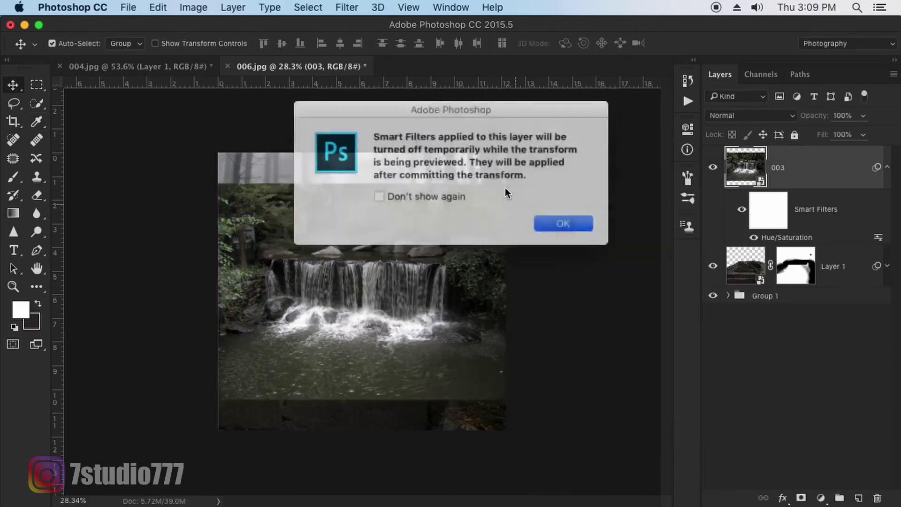
{"action": "left_click", "coordinate": [565, 222]}
{"action": "left_click_drag", "start_coordinate": [617, 155], "coordinate": [605, 117]}
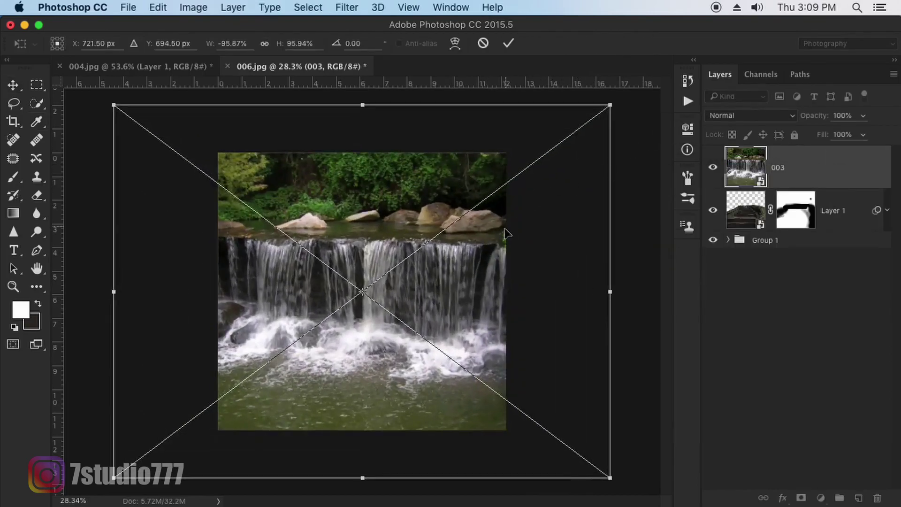
{"action": "left_click_drag", "start_coordinate": [504, 240], "coordinate": [483, 373]}
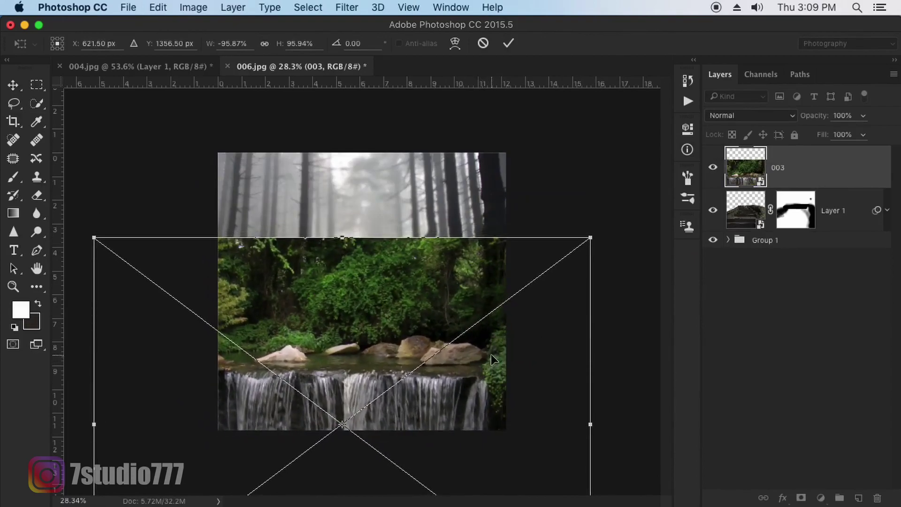
{"action": "key", "text": "Return"}
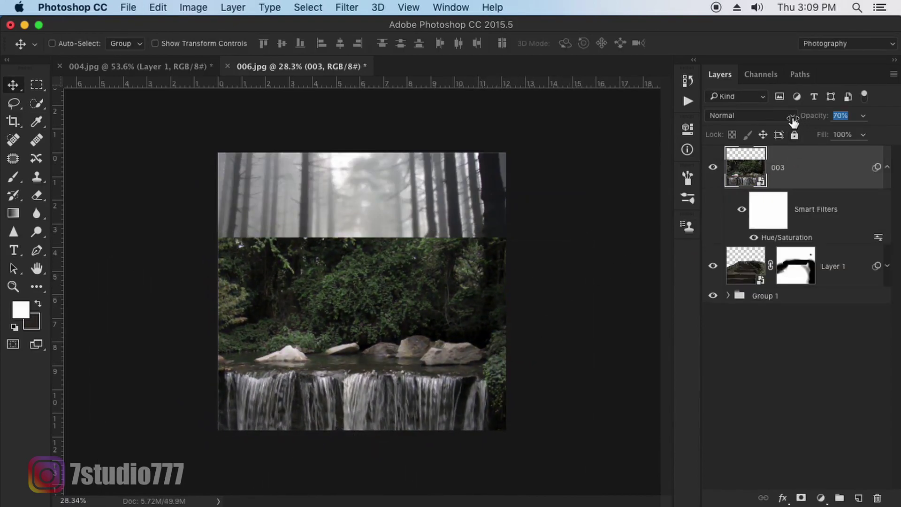
{"action": "left_click_drag", "start_coordinate": [817, 121], "coordinate": [761, 132]}
Shrink the waterfall and centre it at the foot of the stairs.
{"action": "key", "text": "ctrl+t"}
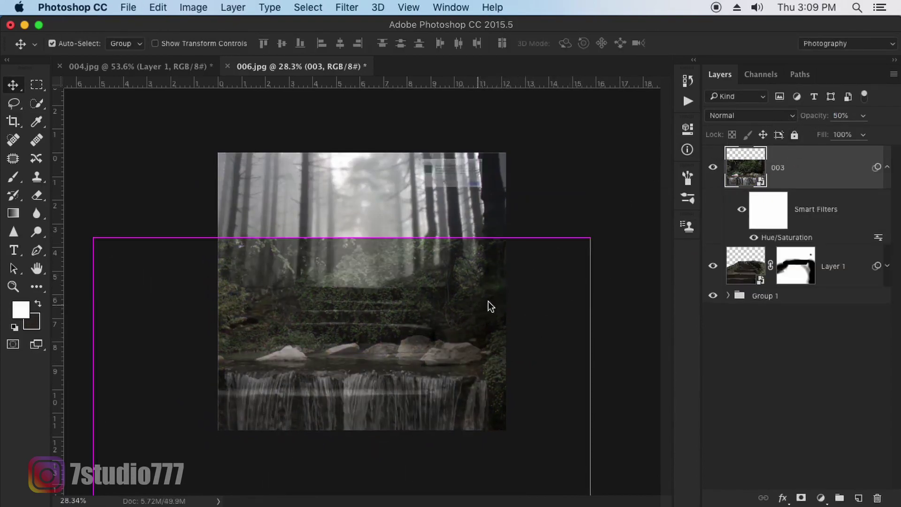
{"action": "left_click", "coordinate": [563, 219]}
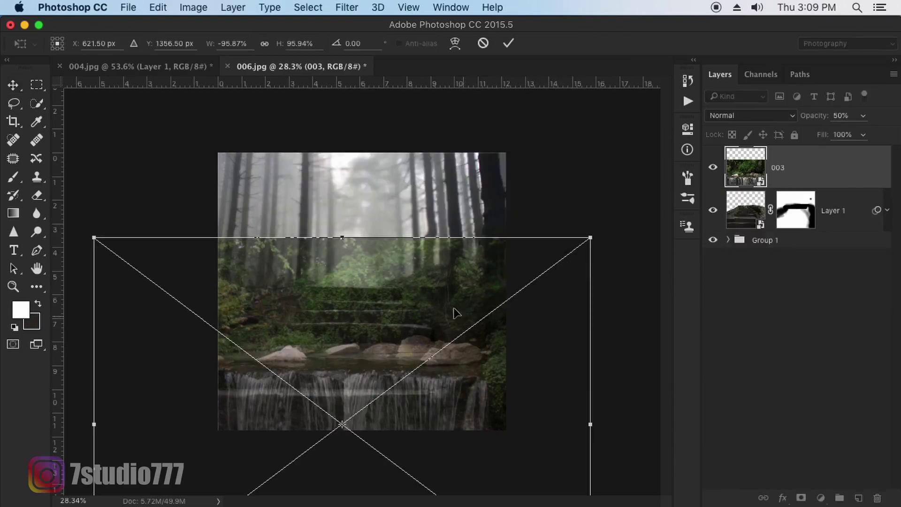
{"action": "left_click_drag", "start_coordinate": [459, 311], "coordinate": [441, 320]}
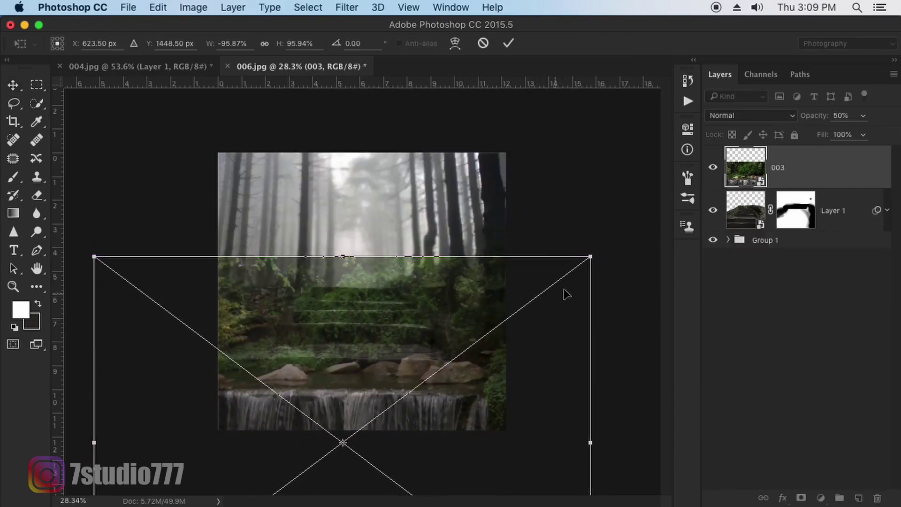
{"action": "left_click_drag", "start_coordinate": [591, 258], "coordinate": [539, 296]}
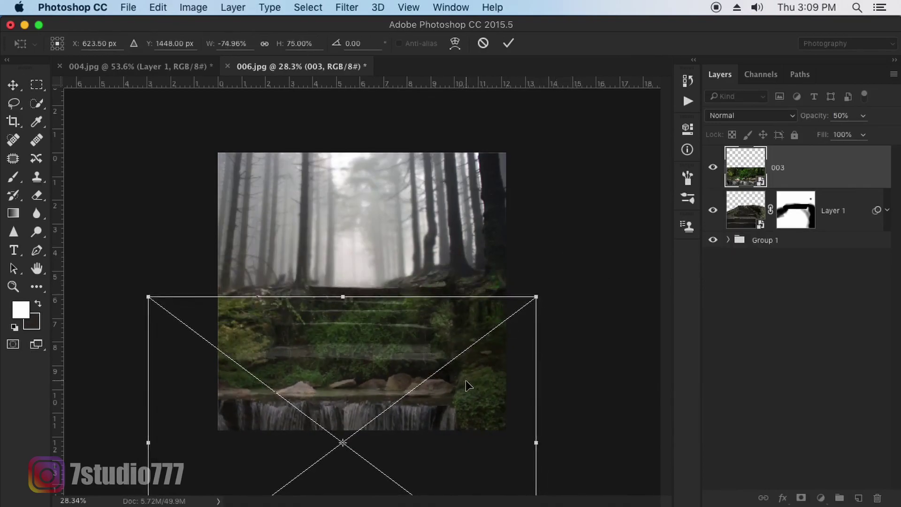
{"action": "left_click_drag", "start_coordinate": [465, 380], "coordinate": [472, 377]}
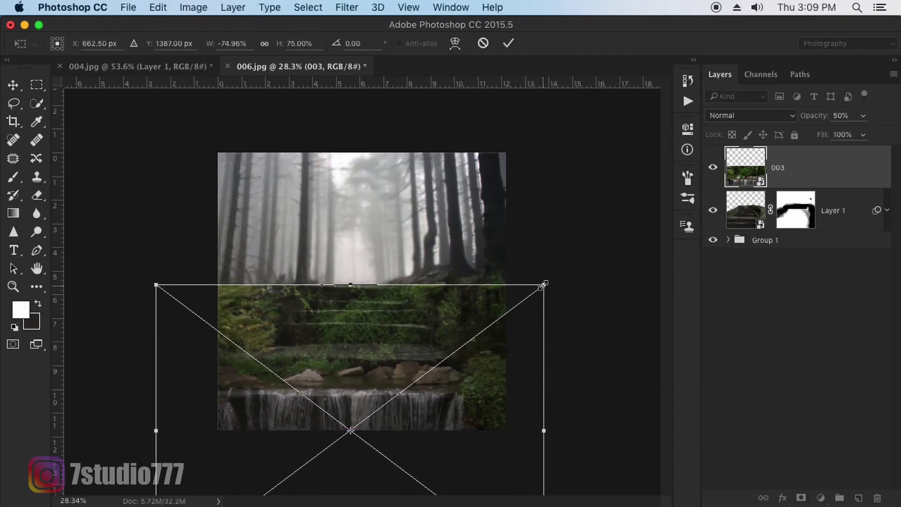
{"action": "left_click_drag", "start_coordinate": [545, 285], "coordinate": [527, 302]}
{"action": "left_click_drag", "start_coordinate": [454, 393], "coordinate": [463, 394]}
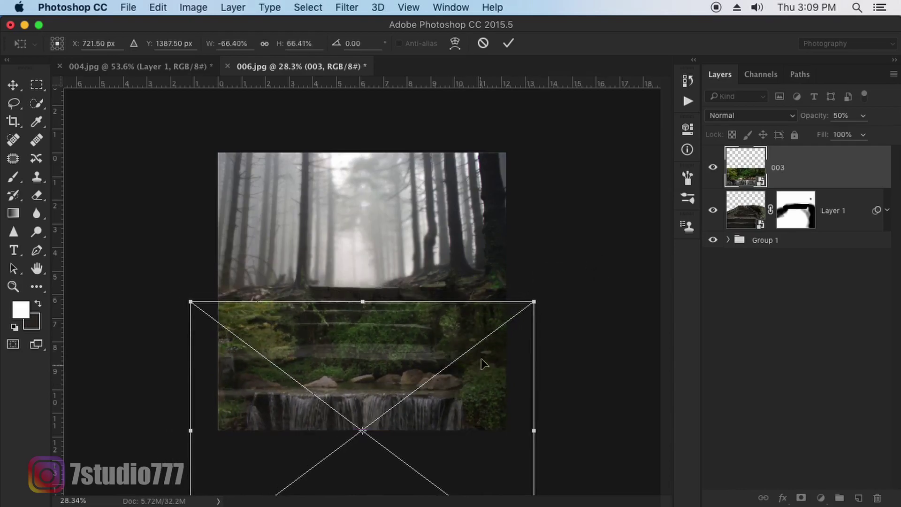
{"action": "key", "text": "Return"}
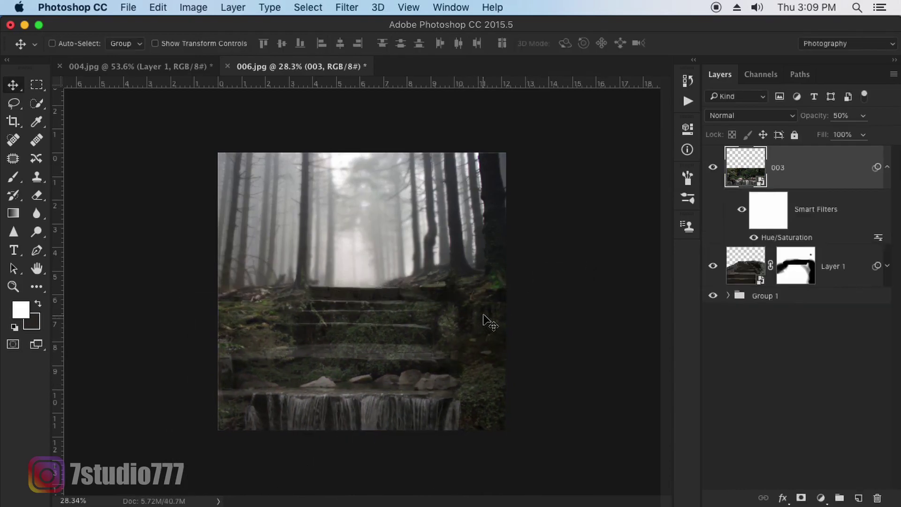
Restore full opacity, add a layer mask, and soft-brush out the waterfall's top to reveal the steps.
{"action": "key", "text": "0"}
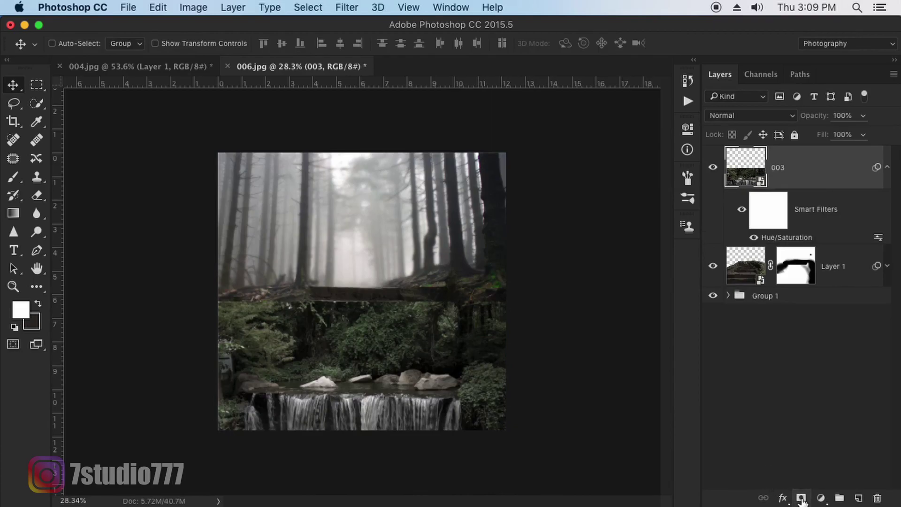
{"action": "left_click", "coordinate": [802, 497]}
{"action": "key", "text": "b"}
{"action": "right_click", "coordinate": [345, 247]}
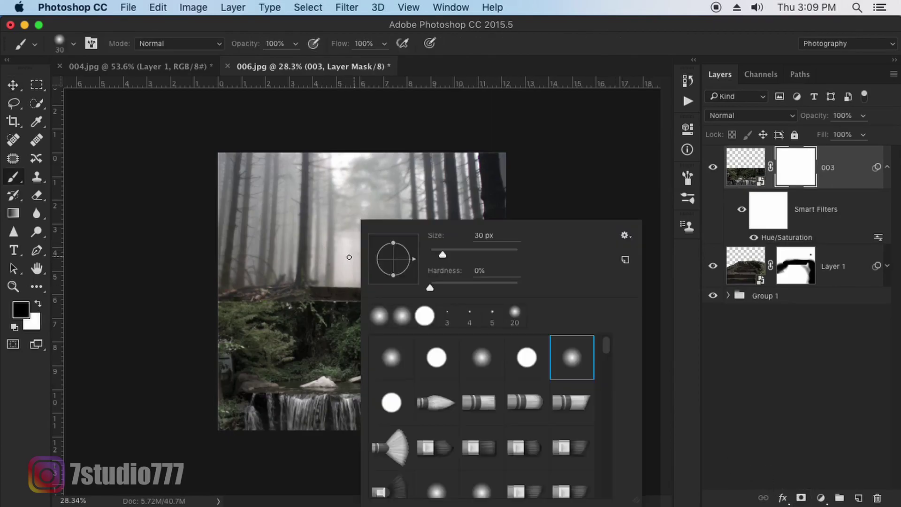
{"action": "left_click", "coordinate": [391, 357]}
{"action": "left_click", "coordinate": [337, 221]}
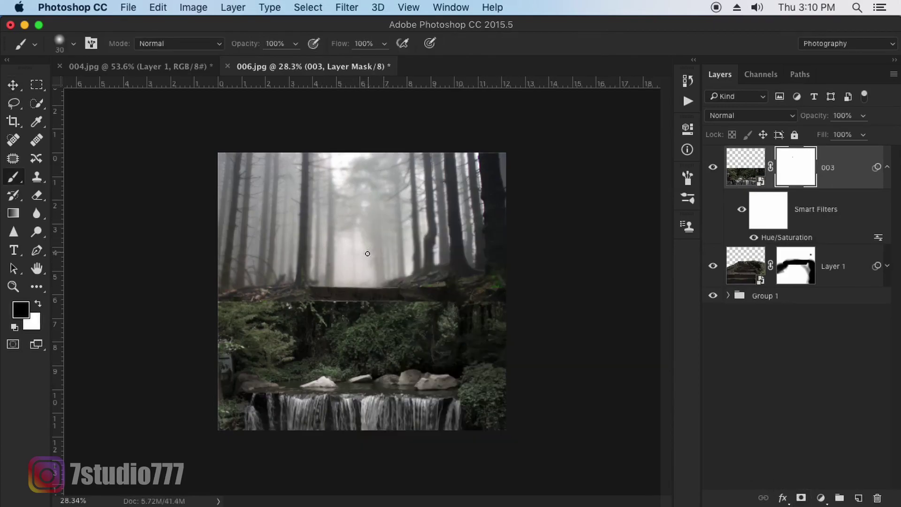
{"action": "key", "text": "bracketright"}
{"action": "key", "text": "bracketright"}
{"action": "key", "text": "bracketright"}
{"action": "mouse_move", "coordinate": [529, 307]}
{"action": "left_mouse_down"}
{"action": "mouse_move", "coordinate": [244, 328]}
{"action": "mouse_move", "coordinate": [428, 338]}
{"action": "left_mouse_up"}
Zoom into the lower steps and mask the plants and waterfall edge beside the bottom step.
{"action": "key", "text": "bracketleft"}
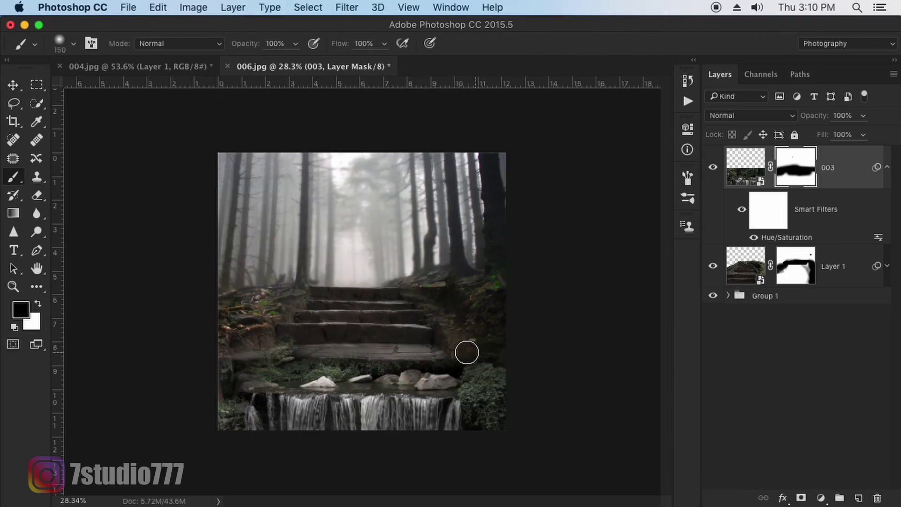
{"action": "key", "text": "z"}
{"action": "left_click_drag", "start_coordinate": [378, 378], "coordinate": [436, 378]}
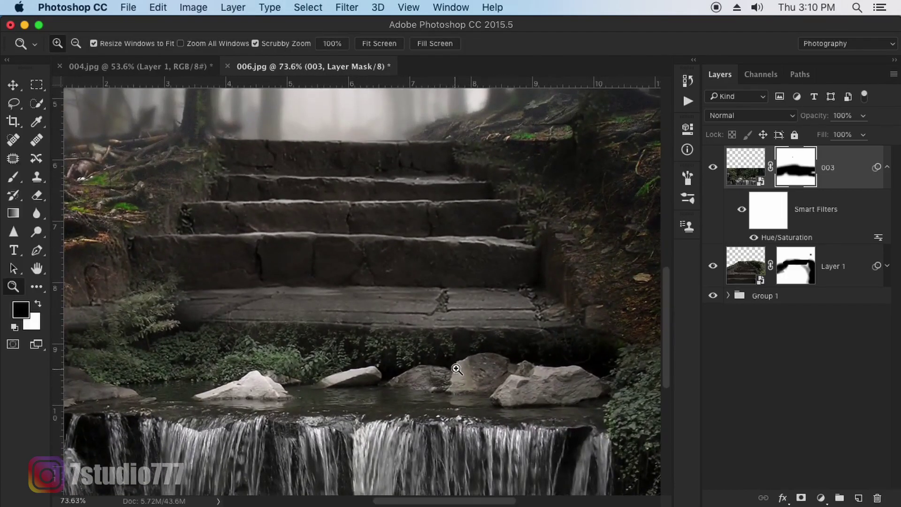
{"action": "key", "text": "b"}
{"action": "key", "text": "bracketleft"}
{"action": "key", "text": "bracketleft"}
{"action": "key", "text": "bracketleft"}
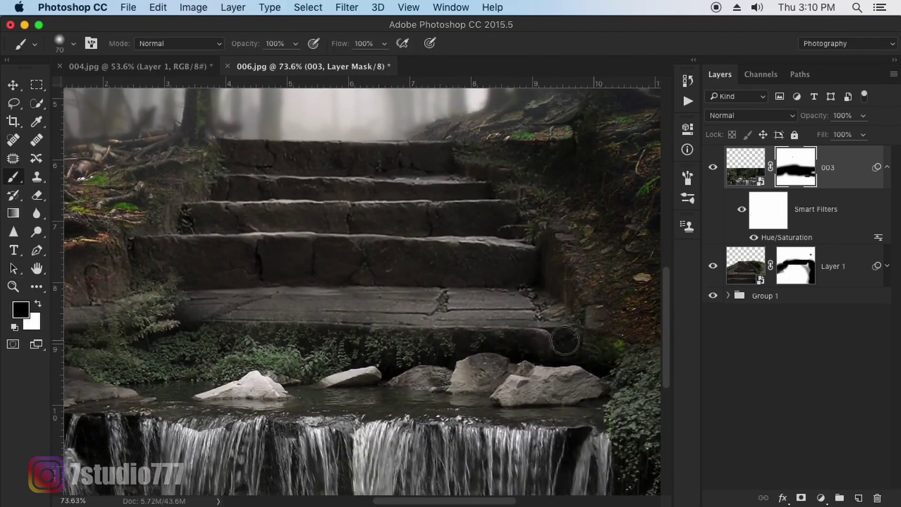
{"action": "left_click_drag", "start_coordinate": [615, 357], "coordinate": [565, 358]}
{"action": "key", "text": "bracketleft"}
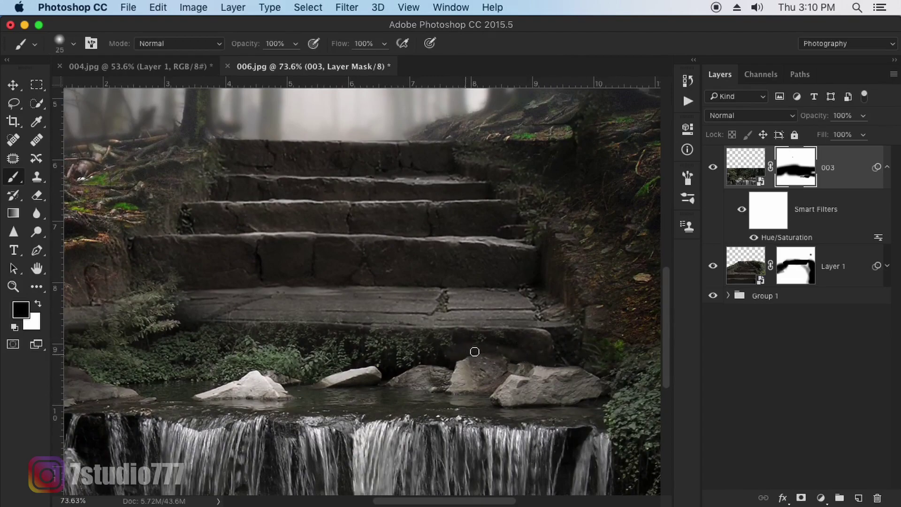
{"action": "mouse_move", "coordinate": [445, 363]}
{"action": "left_mouse_down"}
{"action": "mouse_move", "coordinate": [274, 369]}
{"action": "mouse_move", "coordinate": [485, 337]}
{"action": "left_mouse_up"}
Mask out the greenery, ferns and pale left edge along the base of the steps.
{"action": "key", "text": "bracketright"}
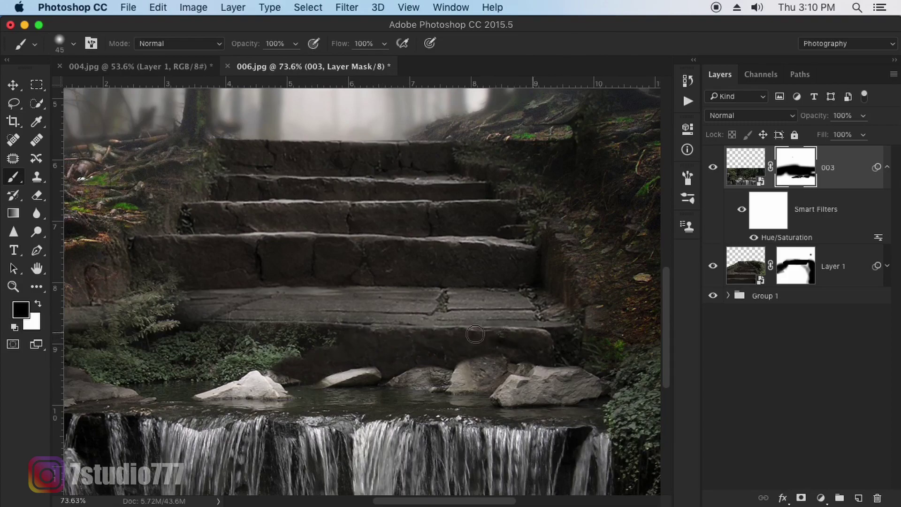
{"action": "left_click_drag", "start_coordinate": [340, 340], "coordinate": [543, 322]}
{"action": "key", "text": "bracketright"}
{"action": "key", "text": "bracketright"}
{"action": "key", "text": "bracketright"}
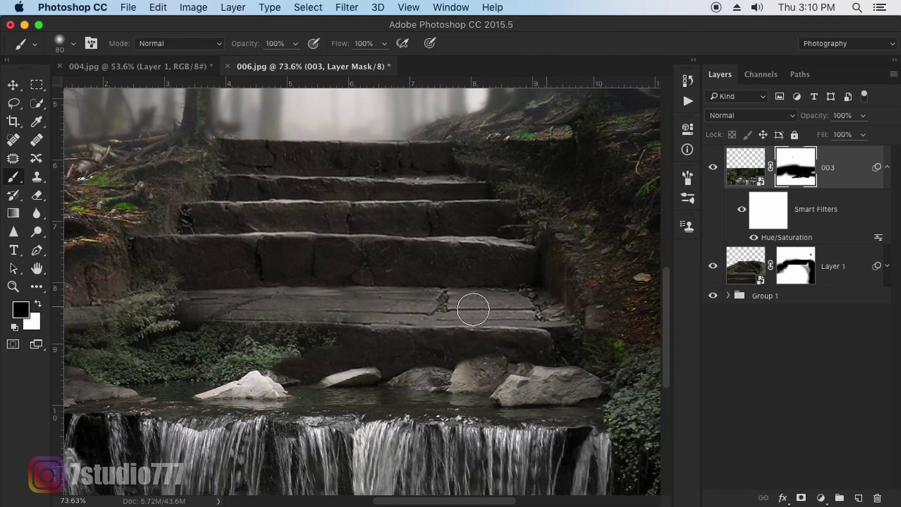
{"action": "mouse_move", "coordinate": [427, 297]}
{"action": "left_mouse_down"}
{"action": "mouse_move", "coordinate": [140, 315]}
{"action": "mouse_move", "coordinate": [211, 282]}
{"action": "mouse_move", "coordinate": [117, 328]}
{"action": "mouse_move", "coordinate": [413, 313]}
{"action": "left_mouse_up"}
{"action": "mouse_move", "coordinate": [275, 312]}
{"action": "left_mouse_down"}
{"action": "mouse_move", "coordinate": [201, 313]}
{"action": "mouse_move", "coordinate": [175, 342]}
{"action": "mouse_move", "coordinate": [187, 373]}
{"action": "mouse_move", "coordinate": [175, 398]}
{"action": "left_mouse_up"}
Paint out the remaining green grass strip below the bottom step.
{"action": "key", "text": "x"}
{"action": "key", "text": "x"}
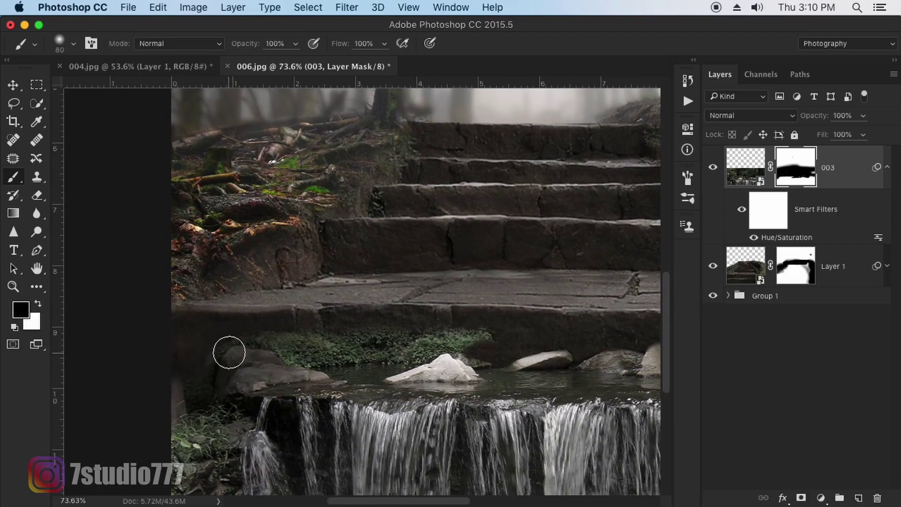
{"action": "key", "text": "bracketleft"}
{"action": "key", "text": "bracketleft"}
{"action": "key", "text": "bracketleft"}
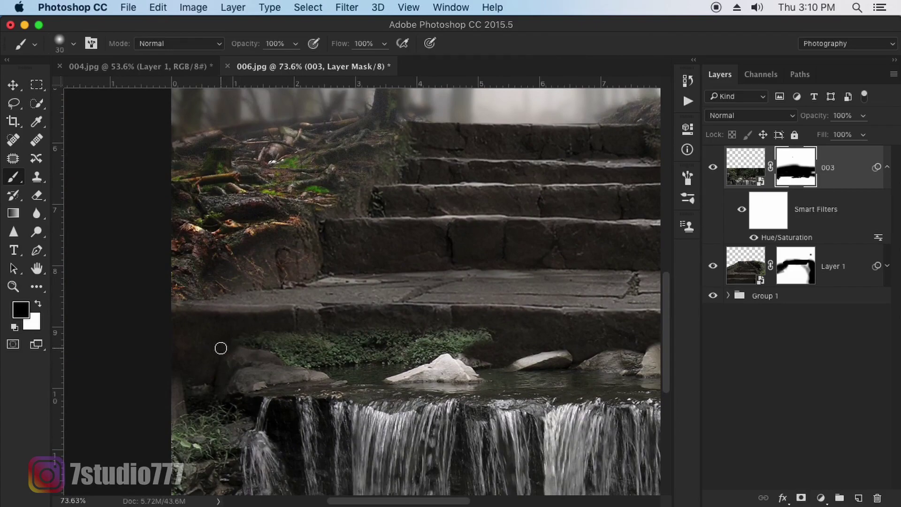
{"action": "mouse_move", "coordinate": [221, 347]}
{"action": "left_mouse_down"}
{"action": "mouse_move", "coordinate": [298, 360]}
{"action": "mouse_move", "coordinate": [411, 349]}
{"action": "mouse_move", "coordinate": [391, 345]}
{"action": "left_mouse_up"}
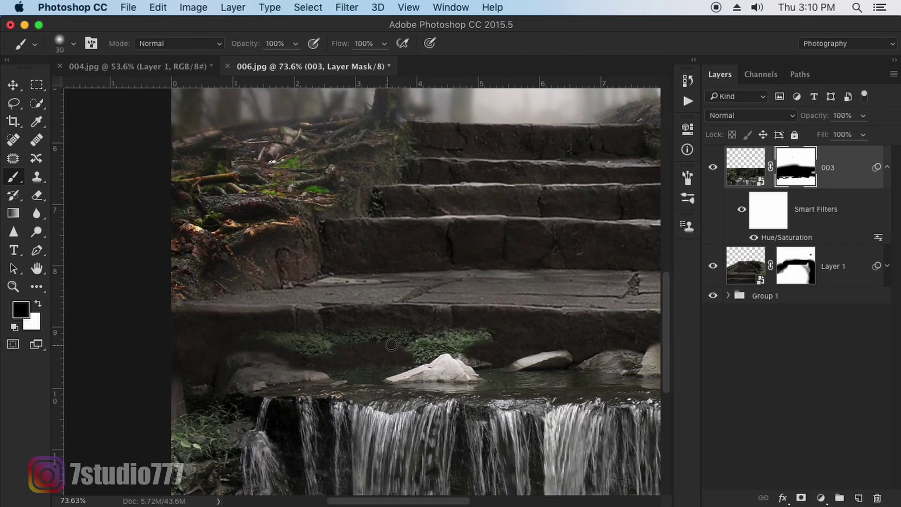
{"action": "mouse_move", "coordinate": [316, 352]}
{"action": "left_mouse_down"}
{"action": "mouse_move", "coordinate": [235, 332]}
{"action": "mouse_move", "coordinate": [299, 340]}
{"action": "left_mouse_up"}
{"action": "key", "text": "]"}
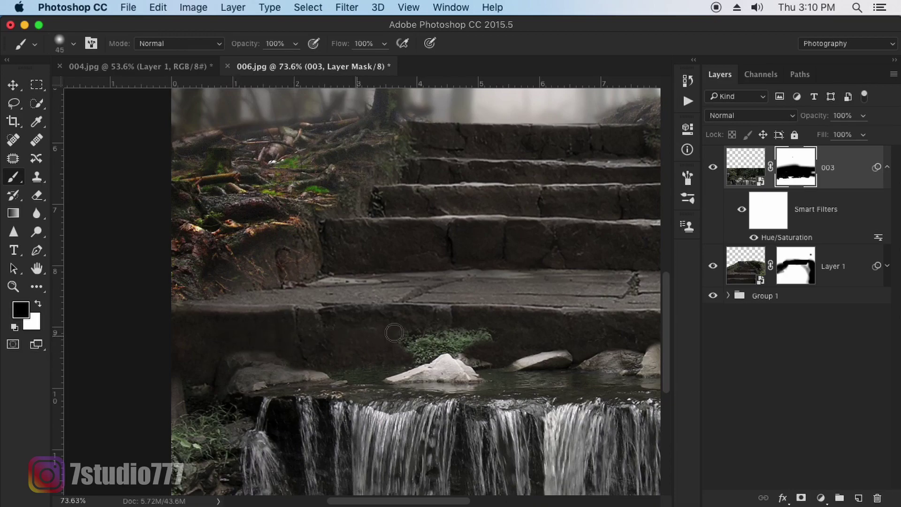
{"action": "left_click_drag", "start_coordinate": [394, 333], "coordinate": [487, 333]}
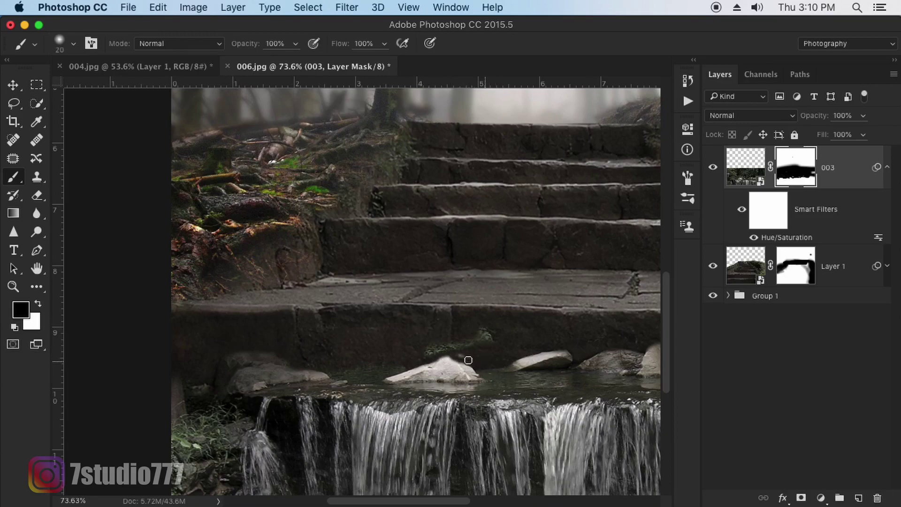
{"action": "mouse_move", "coordinate": [439, 348]}
{"action": "left_mouse_down"}
{"action": "mouse_move", "coordinate": [505, 341]}
{"action": "mouse_move", "coordinate": [426, 300]}
{"action": "left_mouse_up"}
Darken the 003 layer with Curves by pulling the highlights down.
{"action": "key", "text": "v"}
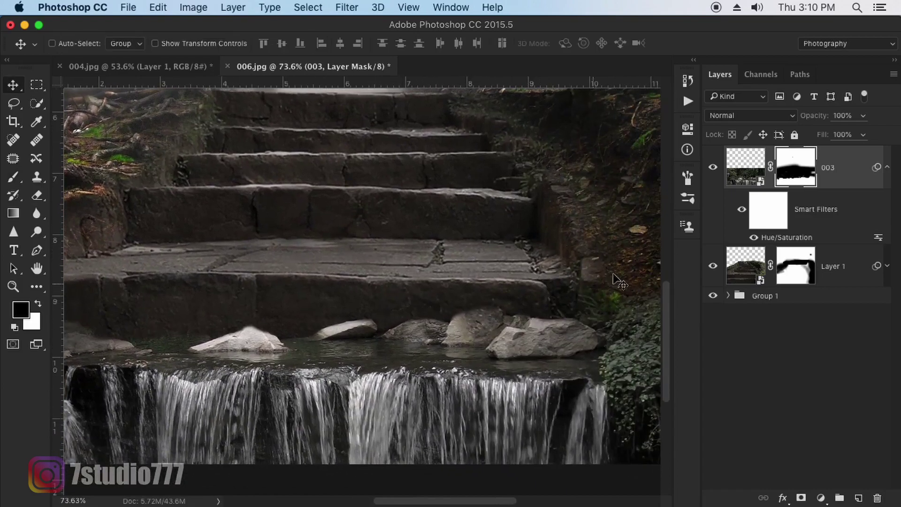
{"action": "left_click", "coordinate": [751, 174]}
{"action": "key", "text": "super+m"}
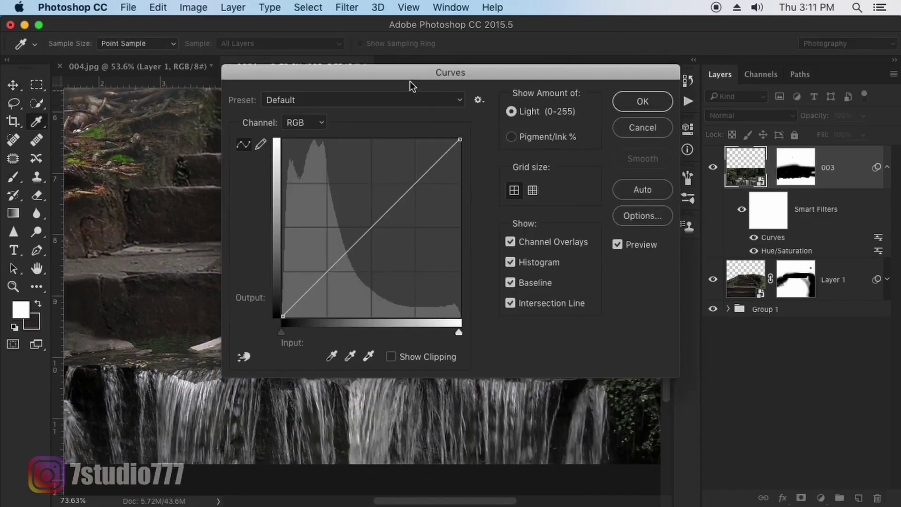
{"action": "mouse_move", "coordinate": [409, 80]}
{"action": "left_mouse_down"}
{"action": "mouse_move", "coordinate": [530, 60]}
{"action": "mouse_move", "coordinate": [666, 99]}
{"action": "left_mouse_up"}
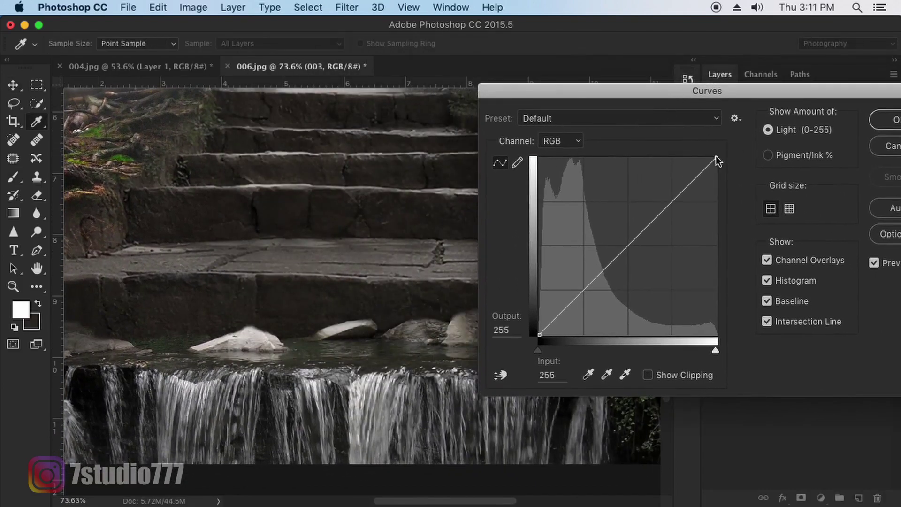
{"action": "left_click_drag", "start_coordinate": [715, 158], "coordinate": [731, 216]}
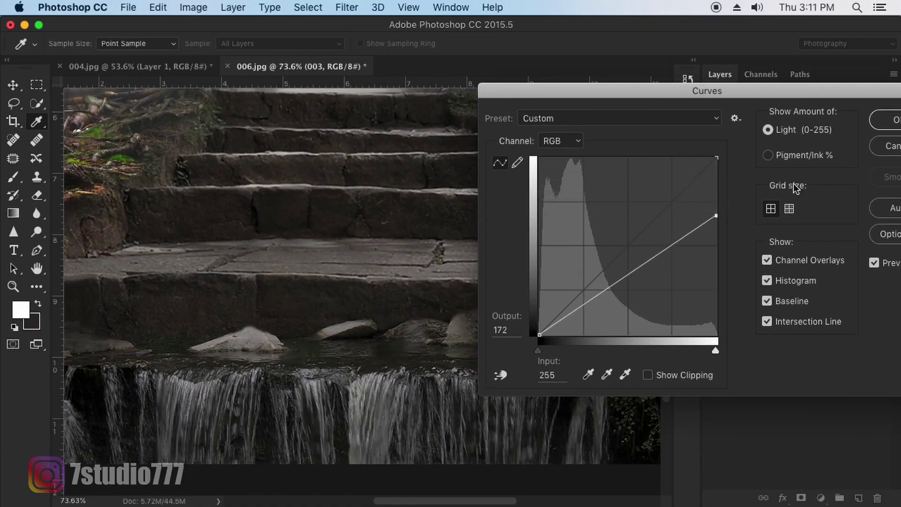
{"action": "left_click", "coordinate": [880, 121]}
{"action": "key", "text": "z"}
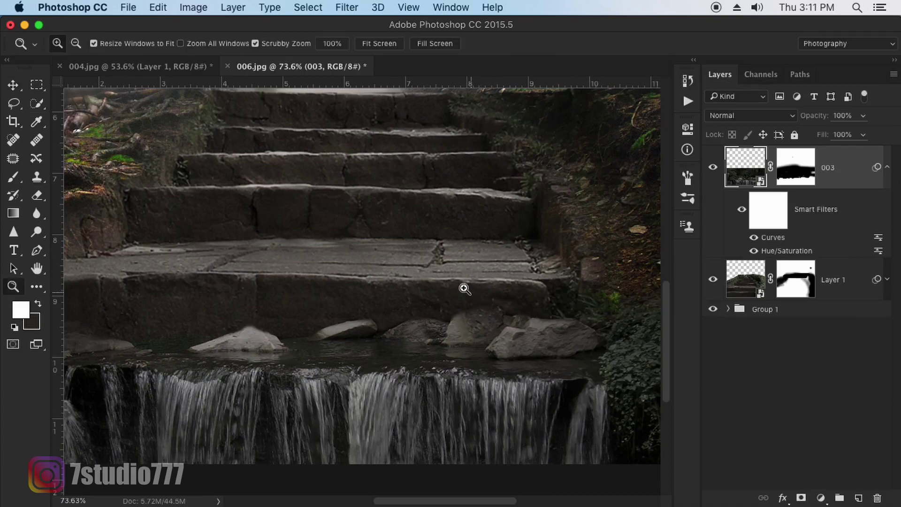
{"action": "mouse_move", "coordinate": [464, 288]}
{"action": "left_mouse_down"}
{"action": "mouse_move", "coordinate": [416, 272]}
{"action": "mouse_move", "coordinate": [426, 282]}
{"action": "left_mouse_up"}
Add a Hue/Saturation adjustment clipped to Group 1 with saturation -55.
{"action": "key", "text": "v"}
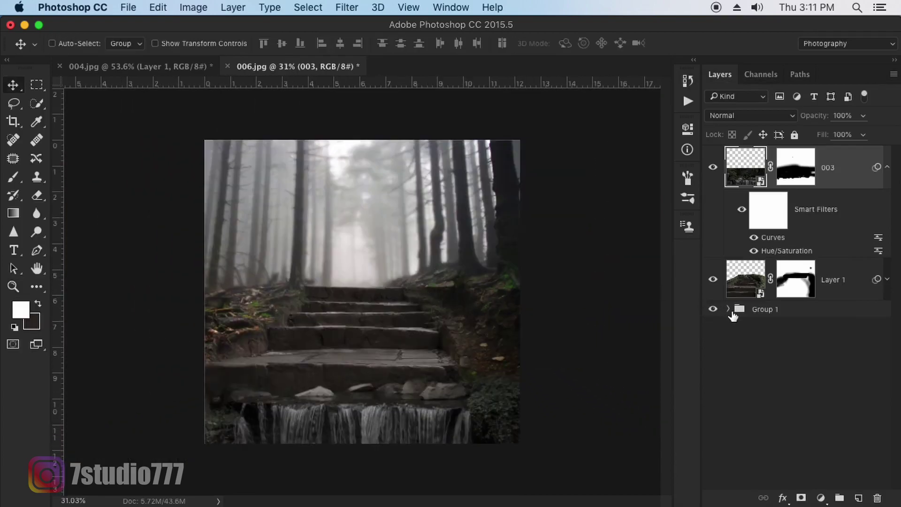
{"action": "left_click", "coordinate": [728, 310]}
{"action": "left_click", "coordinate": [728, 309]}
{"action": "left_click", "coordinate": [819, 313]}
{"action": "left_click", "coordinate": [819, 498]}
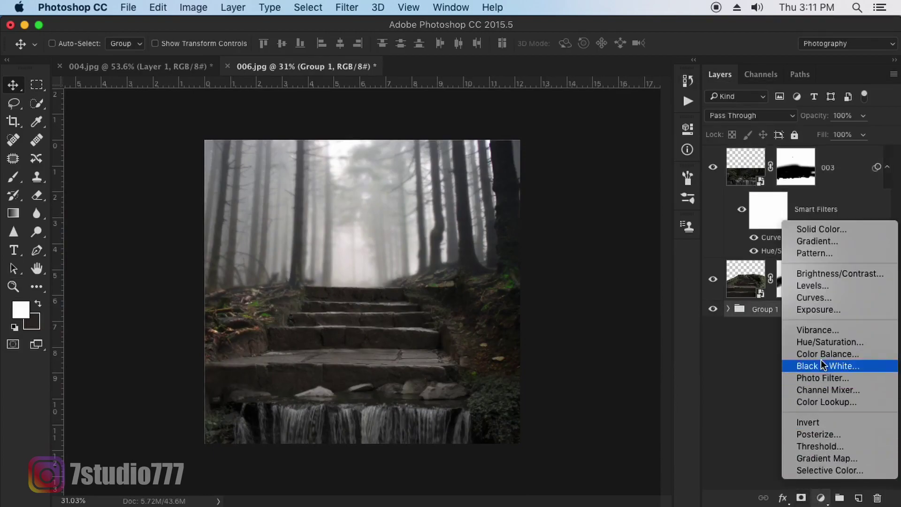
{"action": "left_click", "coordinate": [804, 342]}
{"action": "left_click", "coordinate": [564, 379]}
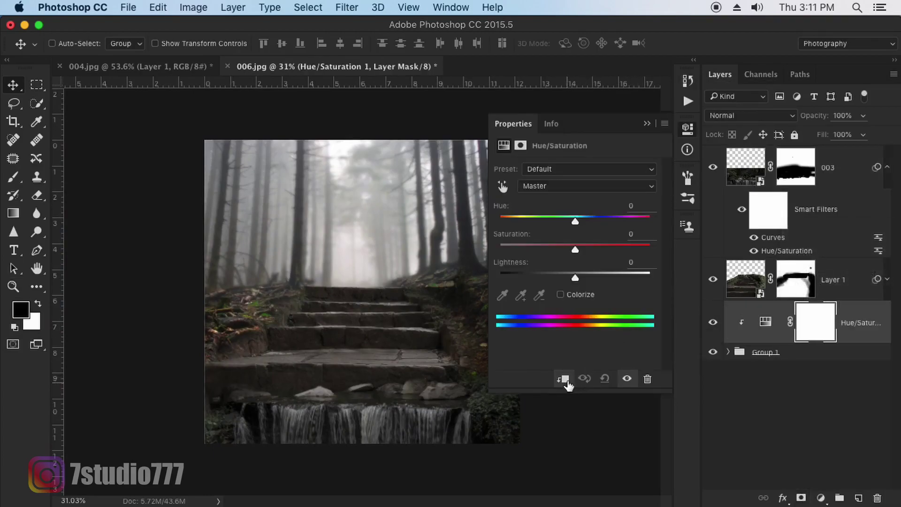
{"action": "left_click_drag", "start_coordinate": [573, 247], "coordinate": [532, 247]}
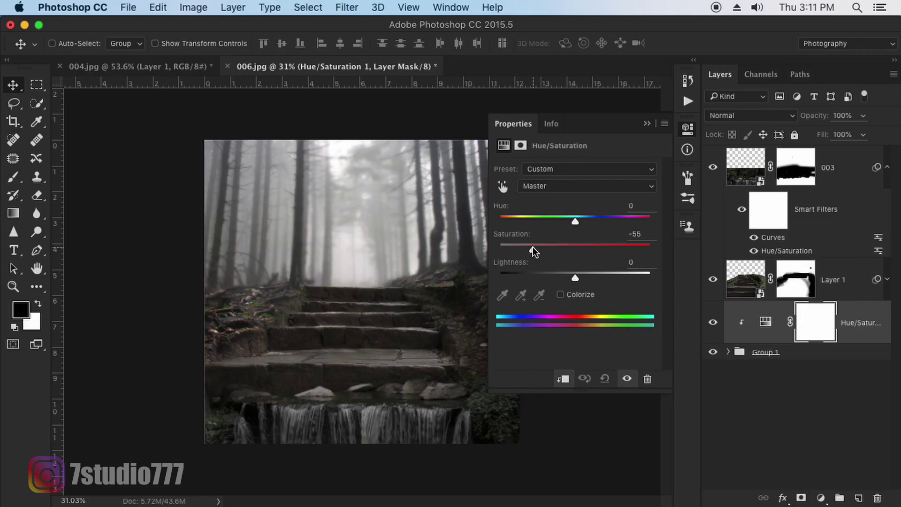
{"action": "left_click", "coordinate": [647, 124]}
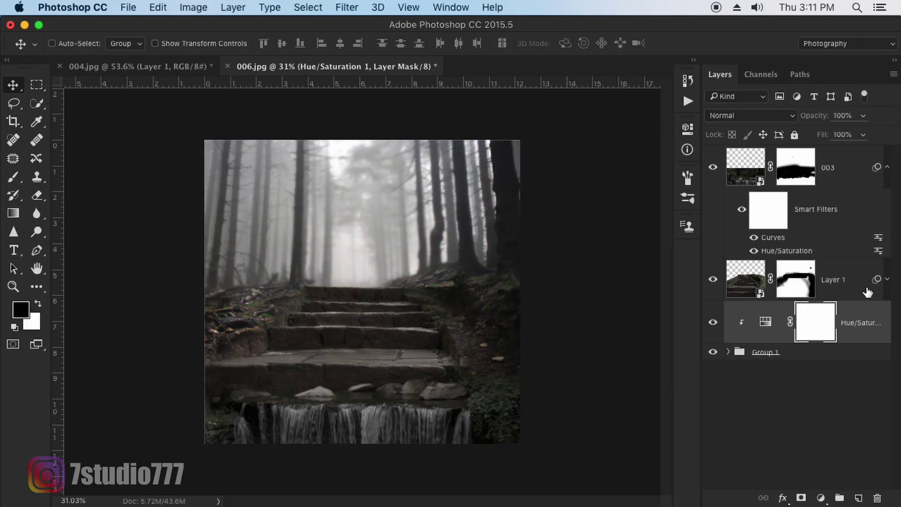
Group the adjustment with Group 1, then group everything with 003, Layer 1 and Group 2 into Group 3.
{"action": "left_click", "coordinate": [816, 355]}
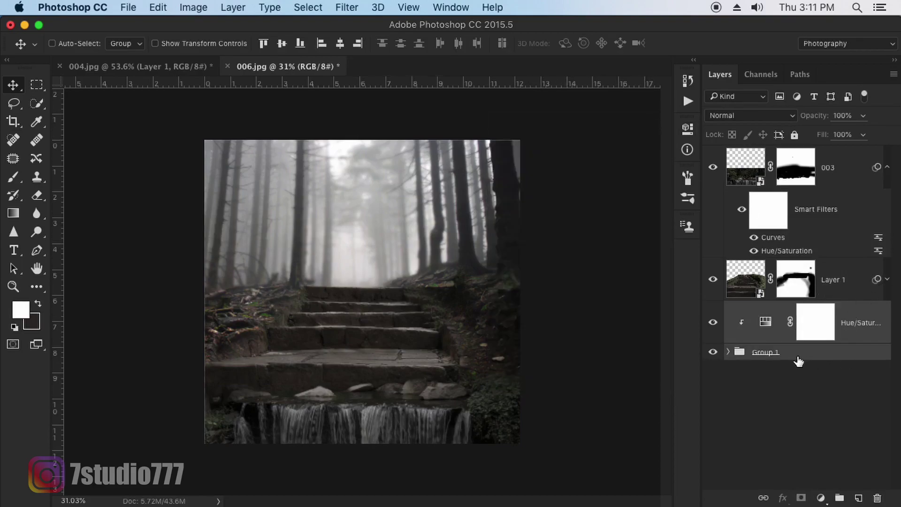
{"action": "key", "text": "super+g"}
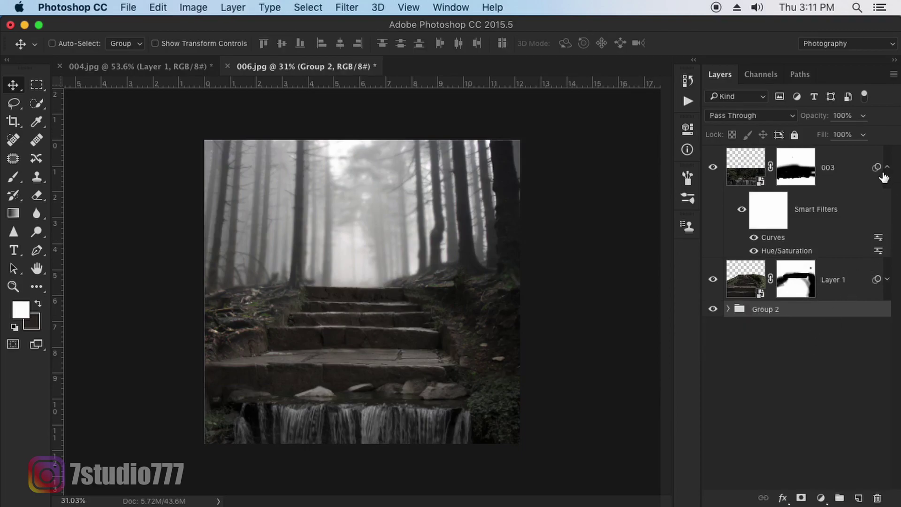
{"action": "left_click", "coordinate": [830, 184]}
{"action": "left_click", "coordinate": [886, 167]}
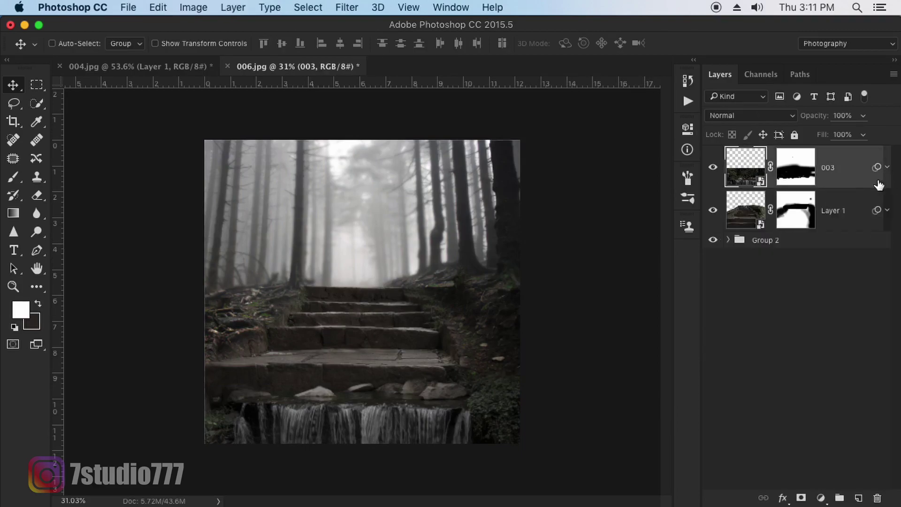
{"action": "left_click", "coordinate": [818, 241], "text": "shift"}
{"action": "key", "text": "super+g"}
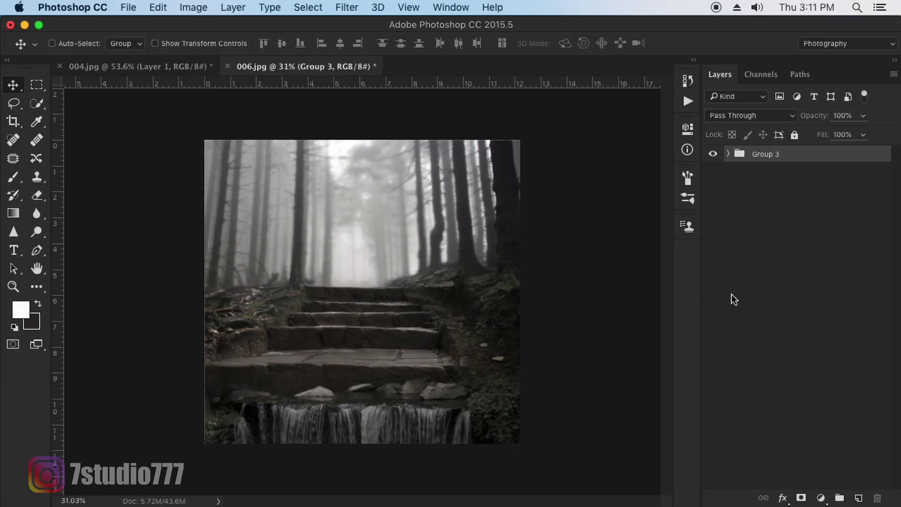
Add a new Soft Light layer filled with 50% gray.
{"action": "left_click", "coordinate": [857, 497]}
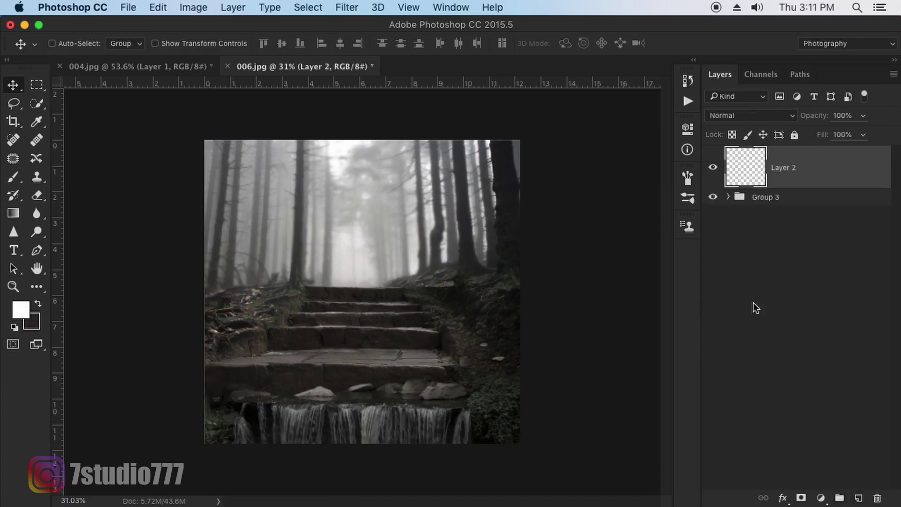
{"action": "left_click", "coordinate": [750, 117]}
{"action": "left_click", "coordinate": [744, 275]}
{"action": "left_click", "coordinate": [160, 9]}
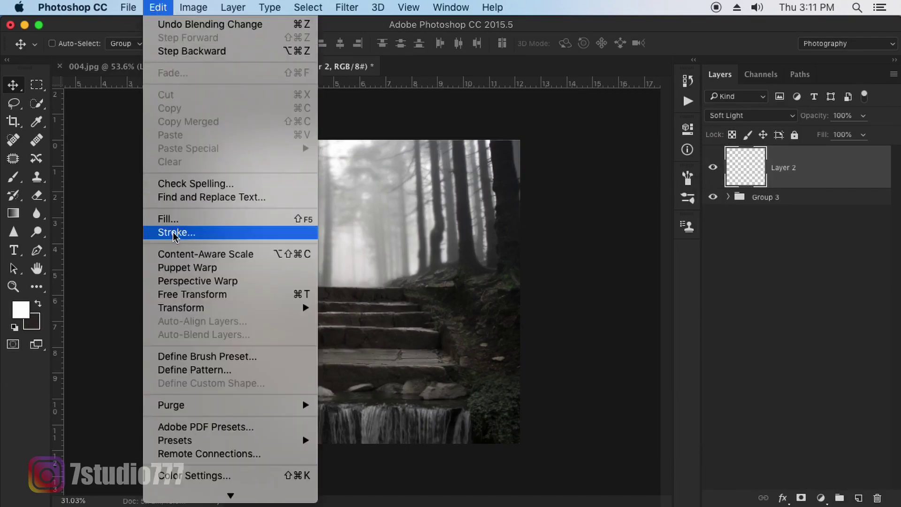
{"action": "left_click", "coordinate": [187, 219]}
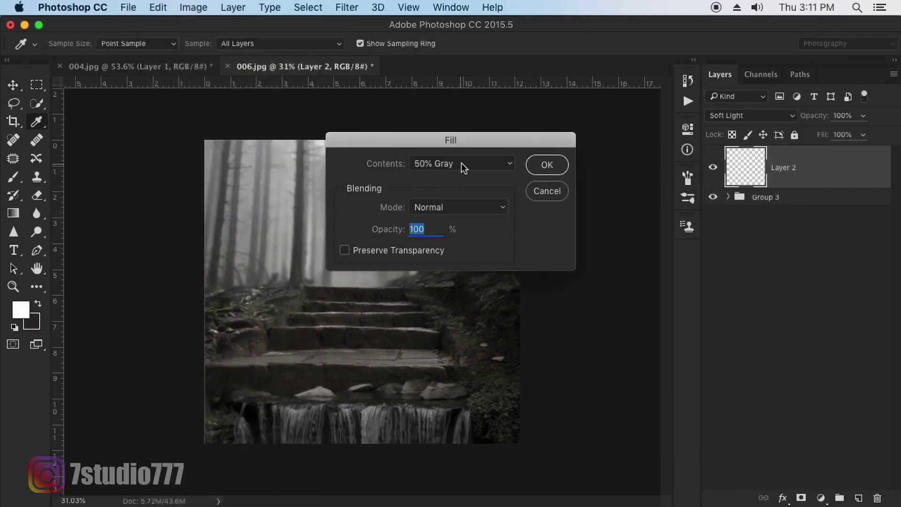
{"action": "left_click", "coordinate": [461, 162]}
{"action": "left_click", "coordinate": [546, 165]}
{"action": "key", "text": "v"}
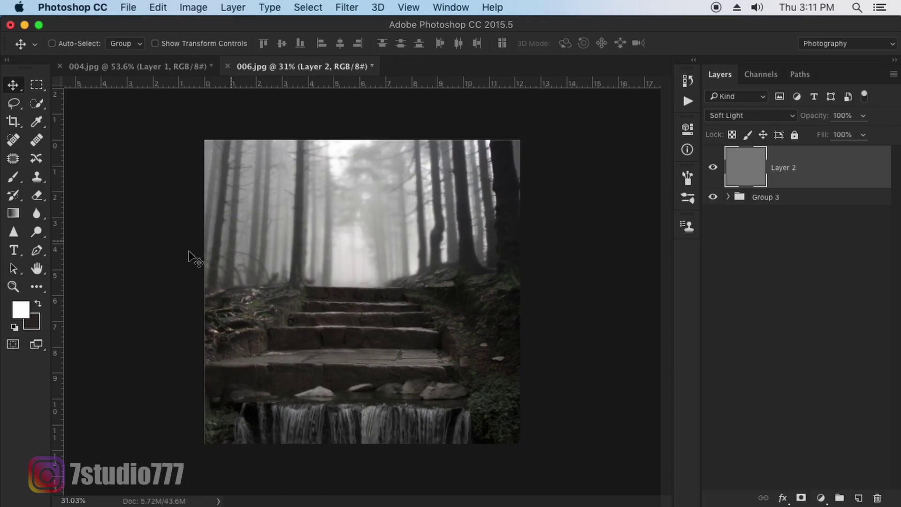
{"action": "left_click", "coordinate": [35, 233]}
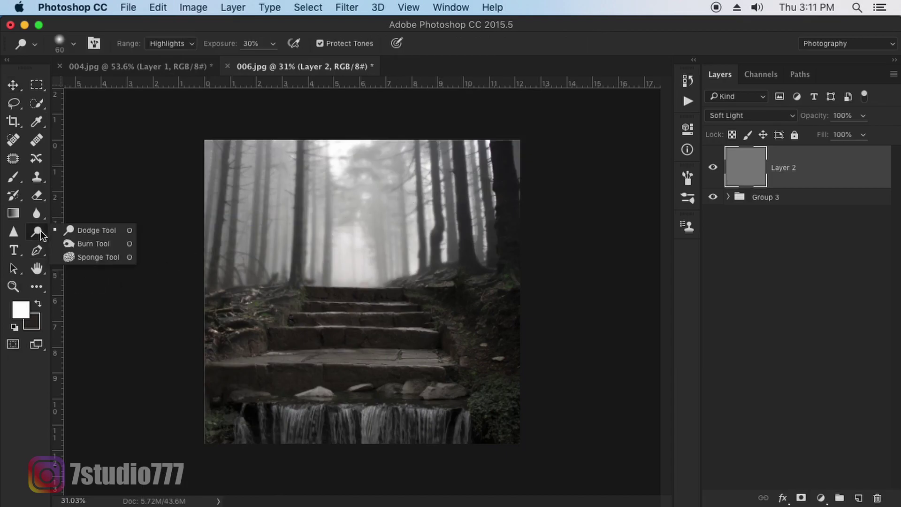
With the Burn tool, darken the lit rock below the step toward the left.
{"action": "left_click", "coordinate": [79, 243]}
{"action": "key", "text": "z"}
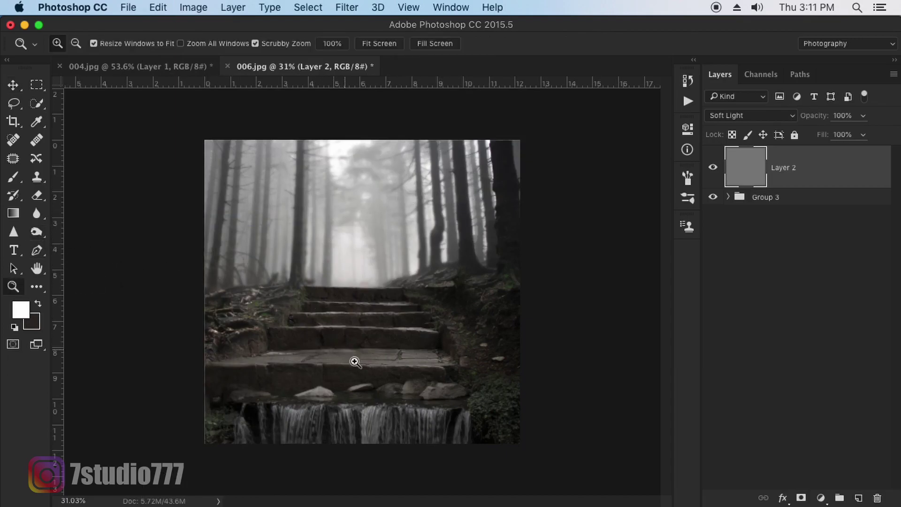
{"action": "left_click_drag", "start_coordinate": [359, 375], "coordinate": [429, 402]}
{"action": "scroll", "coordinate": [429, 402], "scroll_direction": "down", "scroll_amount": 3}
{"action": "key", "text": "o"}
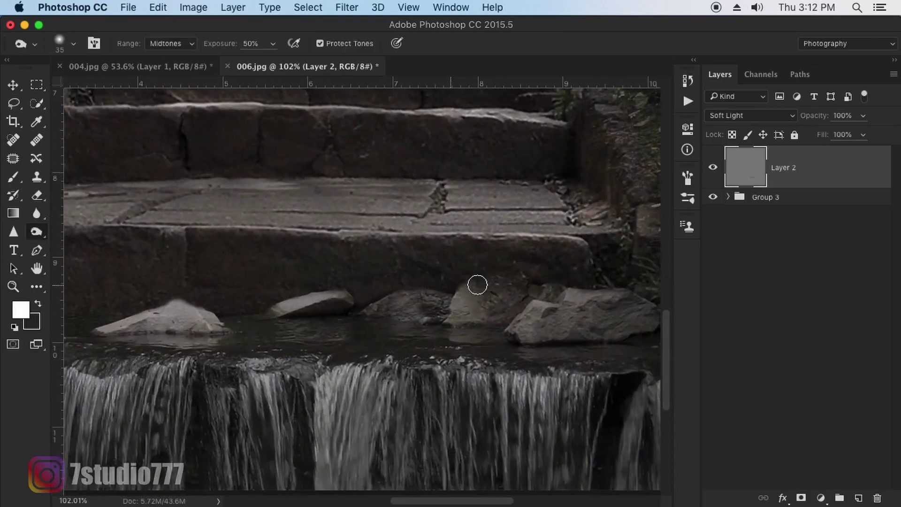
{"action": "mouse_move", "coordinate": [418, 298]}
{"action": "left_mouse_down"}
{"action": "mouse_move", "coordinate": [428, 312]}
{"action": "mouse_move", "coordinate": [420, 314]}
{"action": "mouse_move", "coordinate": [441, 294]}
{"action": "left_mouse_up"}
{"action": "left_click_drag", "start_coordinate": [354, 299], "coordinate": [249, 312]}
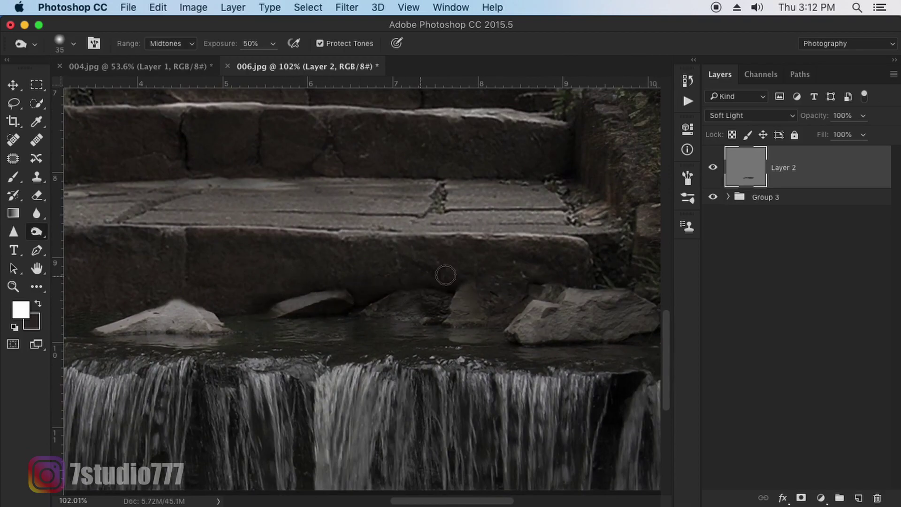
Continue burning the rocks around the waterfall with a larger brush.
{"action": "key", "text": "bracketright"}
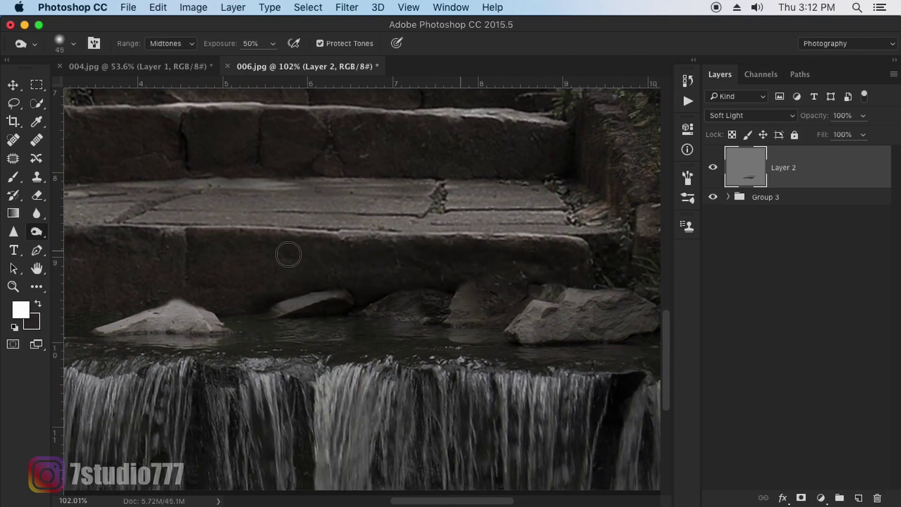
{"action": "scroll", "coordinate": [307, 292], "scroll_direction": "left", "scroll_amount": 5}
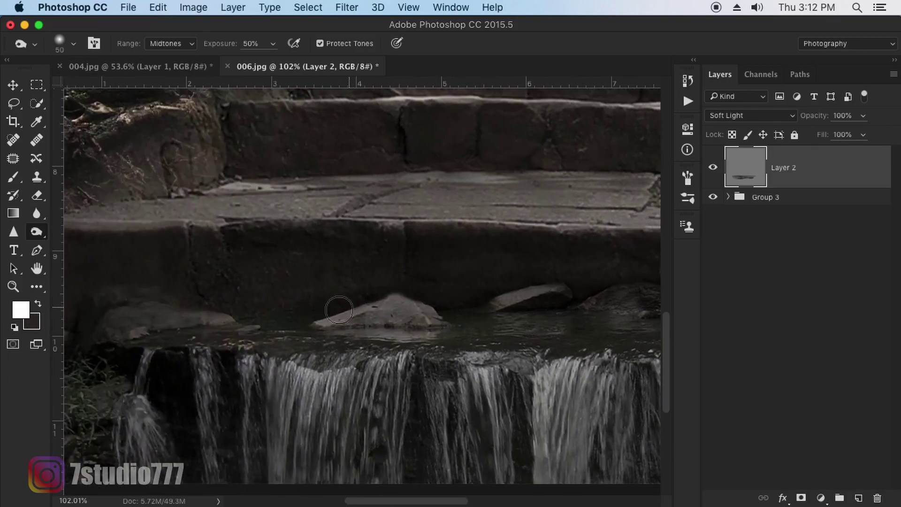
{"action": "scroll", "coordinate": [319, 281], "scroll_direction": "left", "scroll_amount": 4}
{"action": "key", "text": "bracketright"}
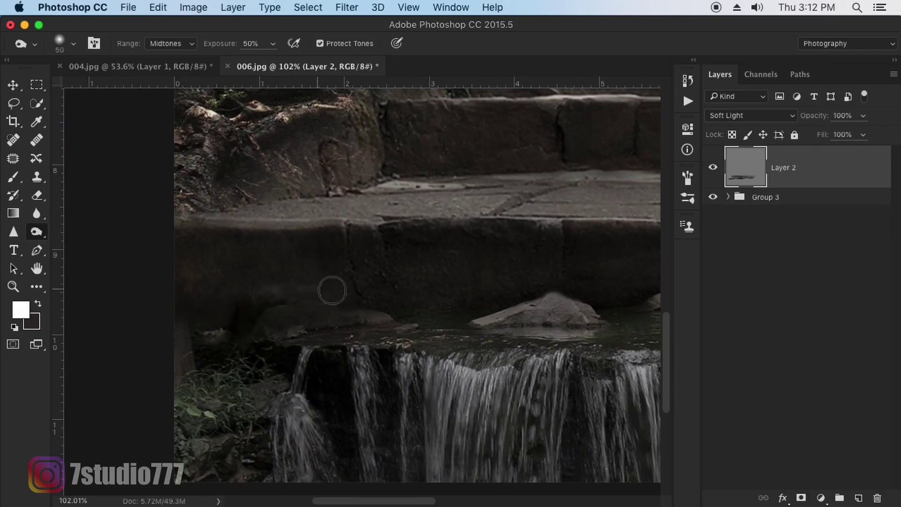
{"action": "scroll", "coordinate": [211, 366], "scroll_direction": "down", "scroll_amount": 3}
{"action": "scroll", "coordinate": [211, 366], "scroll_direction": "left", "scroll_amount": 1}
{"action": "key", "text": "bracketright"}
{"action": "key", "text": "bracketright"}
{"action": "key", "text": "bracketright"}
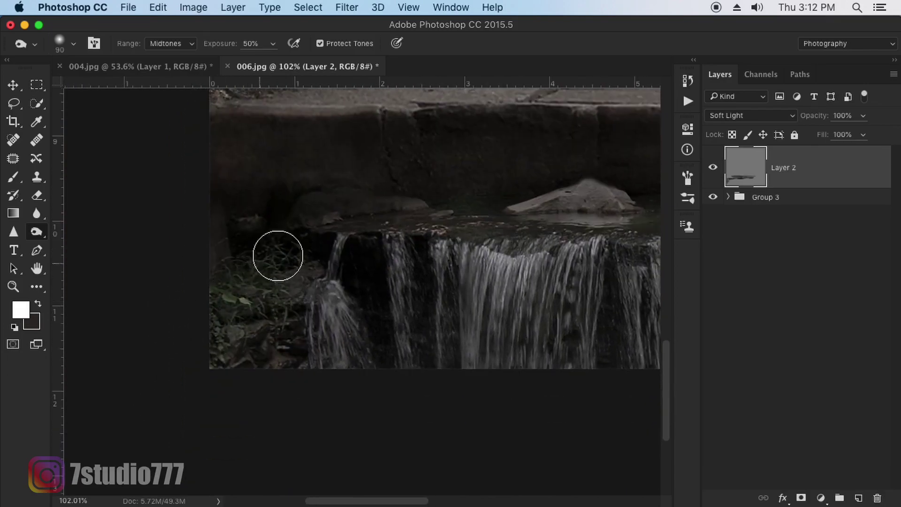
{"action": "scroll", "coordinate": [472, 201], "scroll_direction": "right", "scroll_amount": 7}
{"action": "scroll", "coordinate": [472, 201], "scroll_direction": "up", "scroll_amount": 1}
{"action": "scroll", "coordinate": [440, 204], "scroll_direction": "right", "scroll_amount": 3}
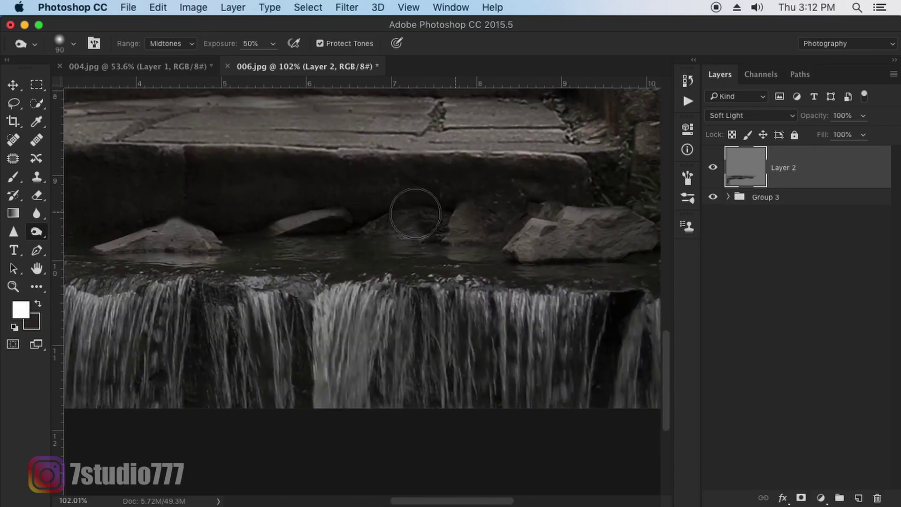
{"action": "scroll", "coordinate": [474, 241], "scroll_direction": "right", "scroll_amount": 3}
{"action": "key", "text": "bracketleft"}
{"action": "key", "text": "bracketleft"}
{"action": "key", "text": "bracketleft"}
{"action": "key", "text": "bracketleft"}
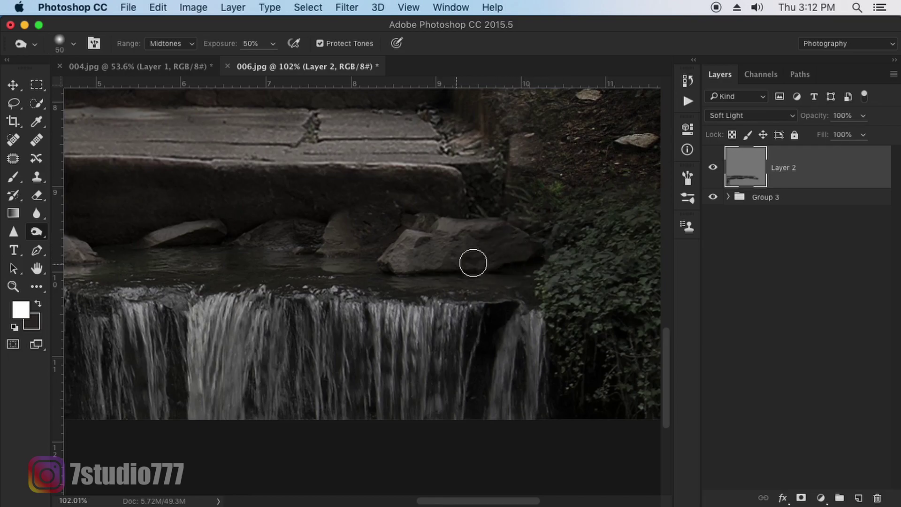
{"action": "key", "text": "bracketleft"}
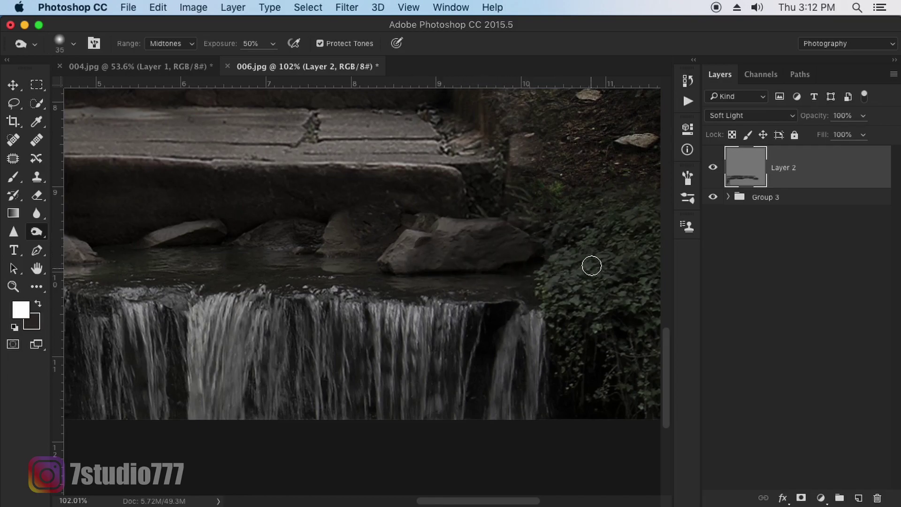
{"action": "scroll", "coordinate": [587, 254], "scroll_direction": "right", "scroll_amount": 3}
Burn the greenery with a much wider brush.
{"action": "key", "text": "bracketright"}
{"action": "key", "text": "bracketright"}
{"action": "key", "text": "bracketright"}
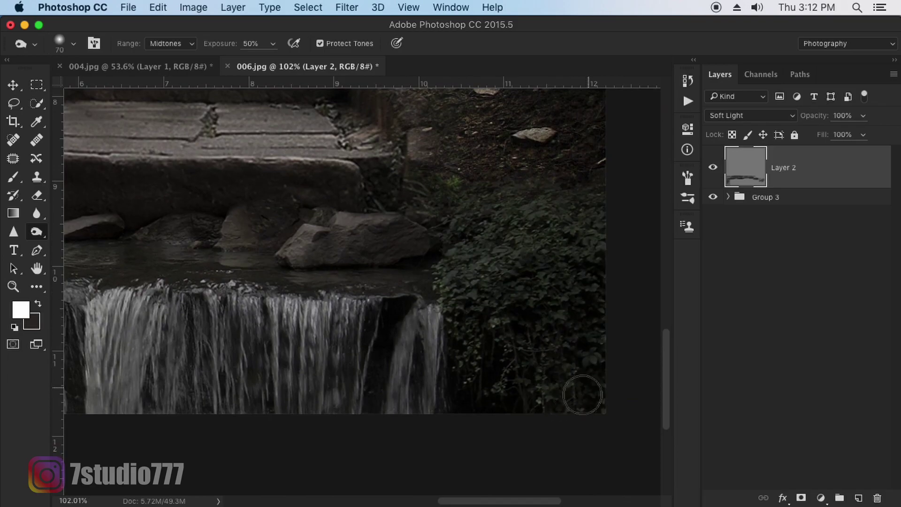
{"action": "key", "text": "bracketright"}
{"action": "key", "text": "bracketright"}
{"action": "key", "text": "bracketright"}
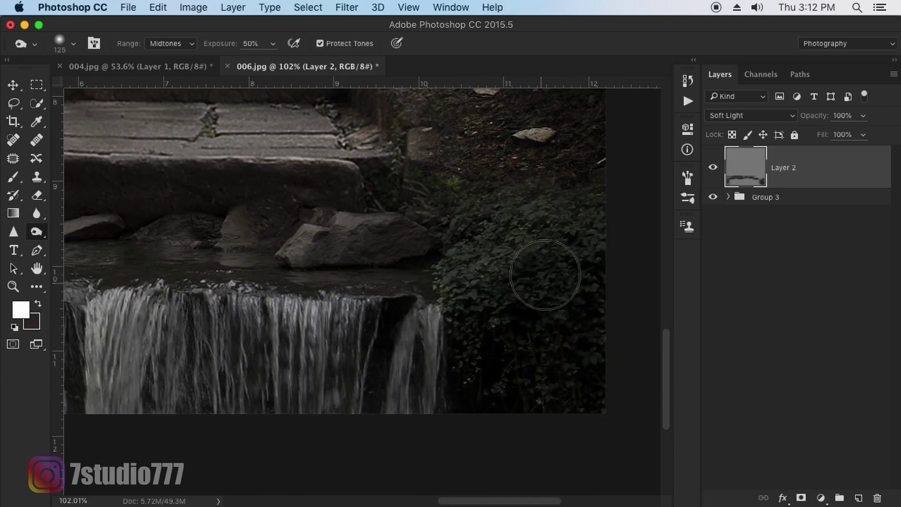
{"action": "scroll", "coordinate": [539, 234], "scroll_direction": "up", "scroll_amount": 6}
{"action": "scroll", "coordinate": [539, 276], "scroll_direction": "left", "scroll_amount": 6}
Burn the stair faces with a progressively smaller brush for finer darkening.
{"action": "key", "text": "bracketleft"}
{"action": "key", "text": "bracketleft"}
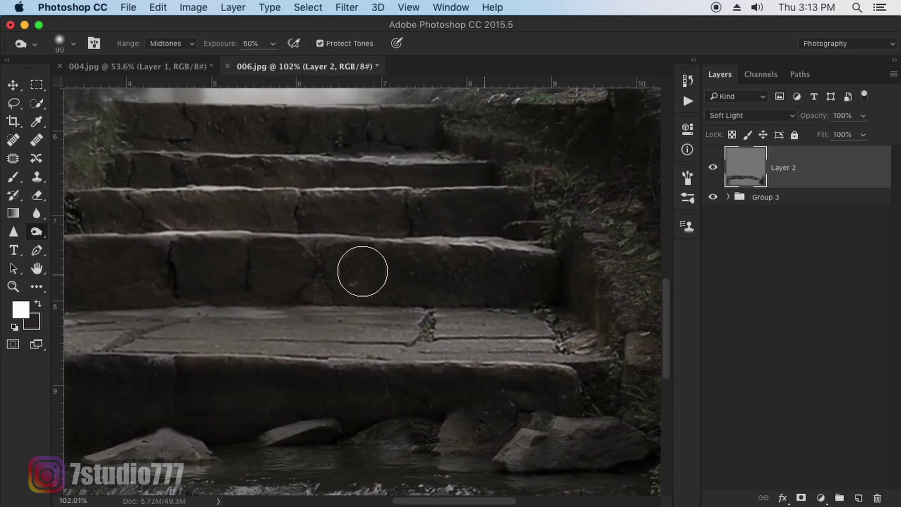
{"action": "scroll", "coordinate": [357, 271], "scroll_direction": "left", "scroll_amount": 8}
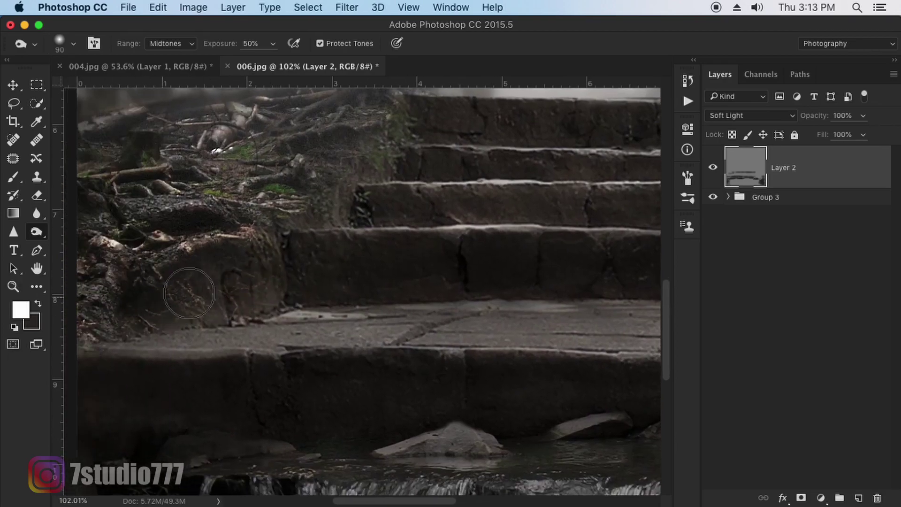
{"action": "scroll", "coordinate": [396, 220], "scroll_direction": "up", "scroll_amount": 2}
{"action": "scroll", "coordinate": [397, 220], "scroll_direction": "right", "scroll_amount": 3}
{"action": "key", "text": "bracketleft"}
{"action": "key", "text": "bracketleft"}
{"action": "key", "text": "bracketleft"}
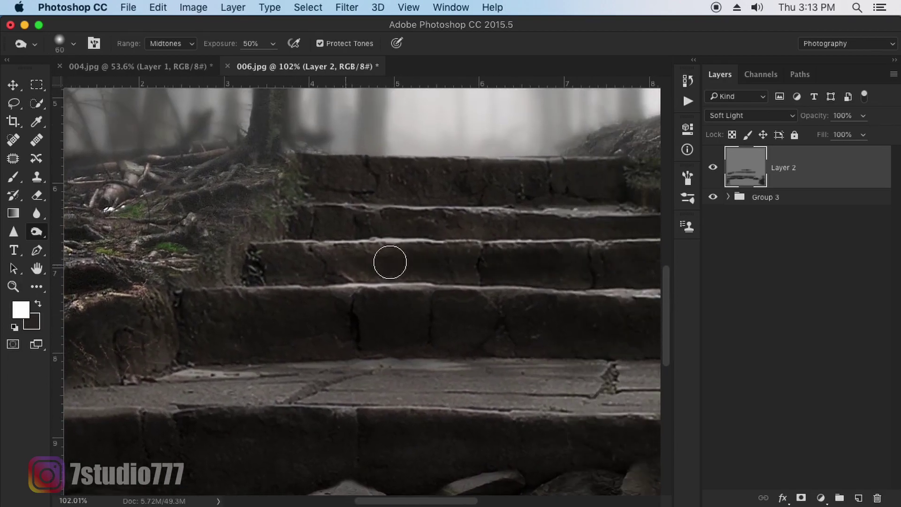
{"action": "scroll", "coordinate": [563, 260], "scroll_direction": "right", "scroll_amount": 3}
{"action": "key", "text": "bracketleft"}
{"action": "key", "text": "bracketleft"}
{"action": "key", "text": "bracketleft"}
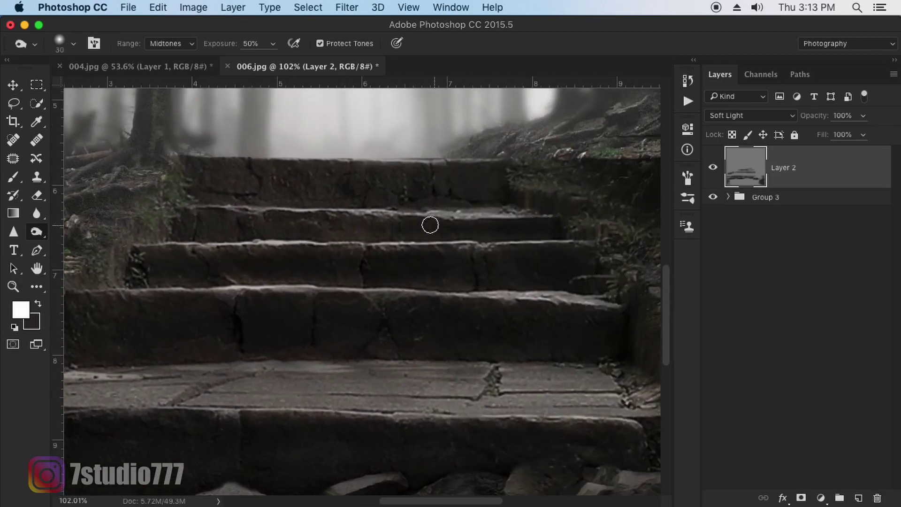
{"action": "scroll", "coordinate": [249, 219], "scroll_direction": "up", "scroll_amount": 1}
{"action": "scroll", "coordinate": [249, 218], "scroll_direction": "left", "scroll_amount": 1}
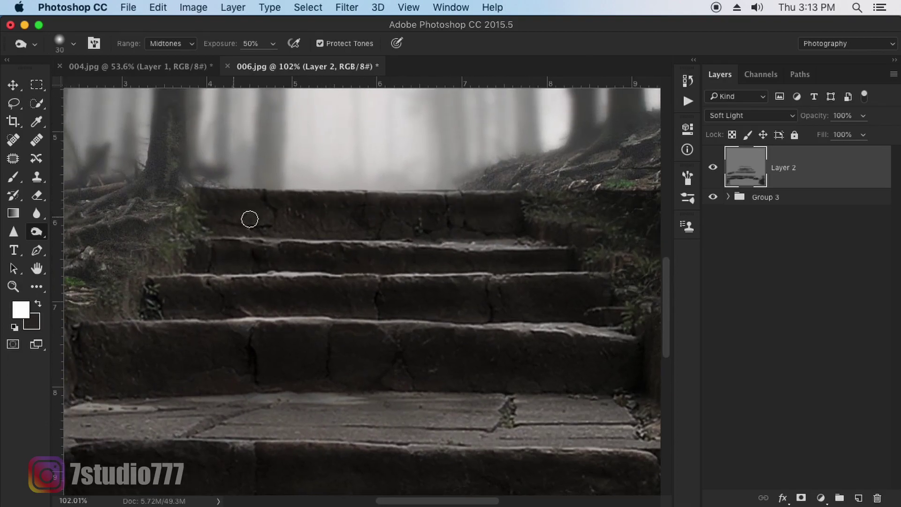
{"action": "scroll", "coordinate": [537, 217], "scroll_direction": "right", "scroll_amount": 2}
{"action": "scroll", "coordinate": [537, 217], "scroll_direction": "down", "scroll_amount": 1}
Switch to the Dodge Tool for highlights with a small brush and brighten the top step's edge.
{"action": "right_click", "coordinate": [36, 232]}
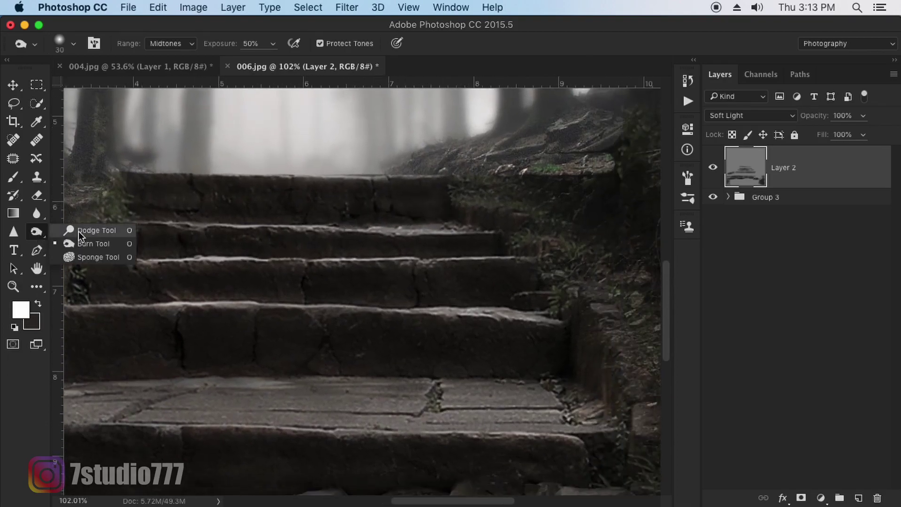
{"action": "left_click", "coordinate": [81, 231]}
{"action": "scroll", "coordinate": [335, 277], "scroll_direction": "down", "scroll_amount": 2}
{"action": "scroll", "coordinate": [414, 283], "scroll_direction": "down", "scroll_amount": 2}
{"action": "scroll", "coordinate": [566, 252], "scroll_direction": "up", "scroll_amount": 2}
{"action": "scroll", "coordinate": [566, 252], "scroll_direction": "left", "scroll_amount": 1}
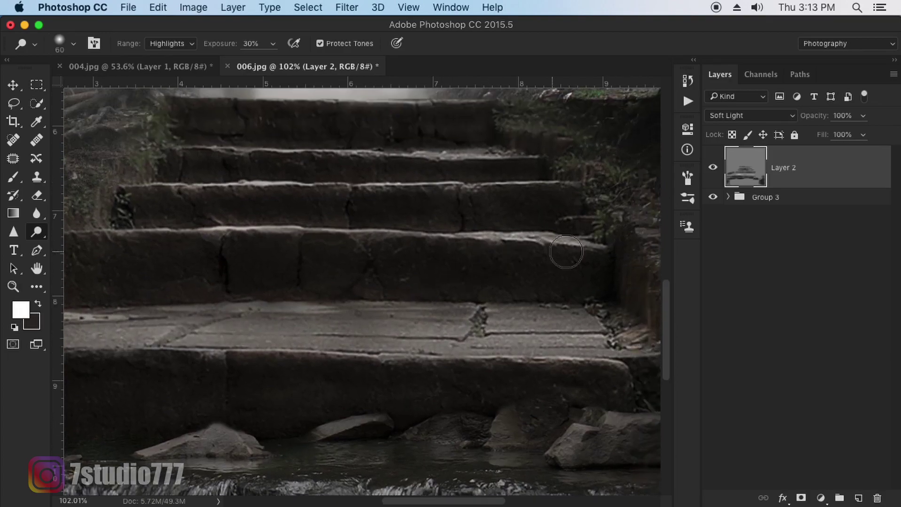
{"action": "key", "text": "bracketleft"}
{"action": "key", "text": "bracketleft"}
{"action": "scroll", "coordinate": [422, 225], "scroll_direction": "up", "scroll_amount": 3}
{"action": "scroll", "coordinate": [422, 225], "scroll_direction": "right", "scroll_amount": 1}
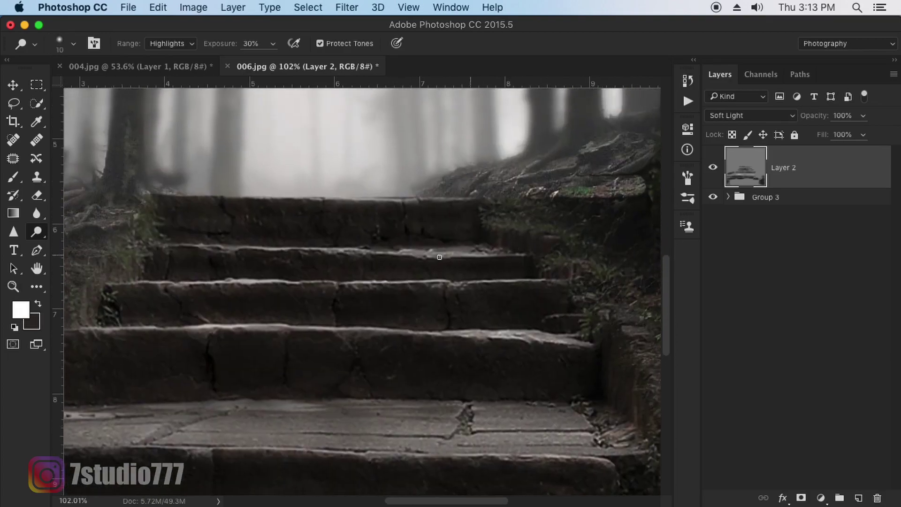
{"action": "left_click_drag", "start_coordinate": [472, 197], "coordinate": [85, 187]}
Dodge the tree roots beside the stairs and the stairs' top edge.
{"action": "scroll", "coordinate": [294, 196], "scroll_direction": "left", "scroll_amount": 5}
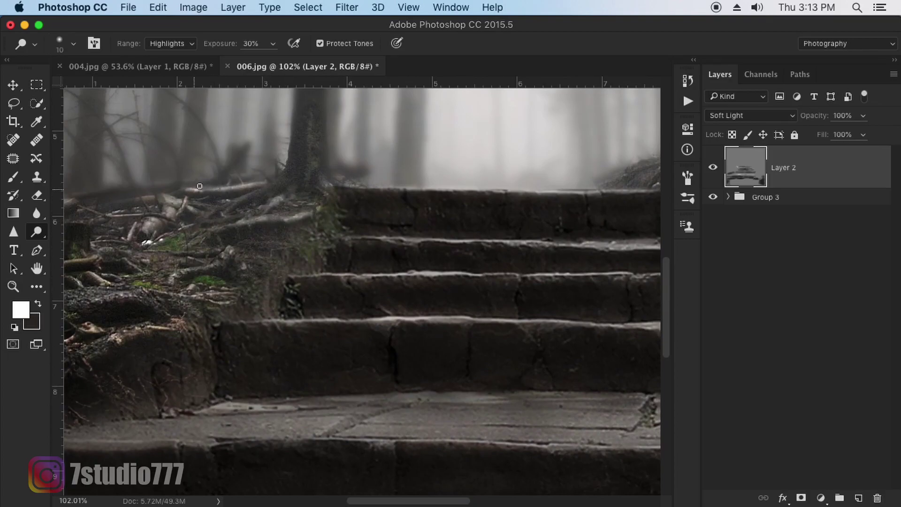
{"action": "scroll", "coordinate": [225, 187], "scroll_direction": "left", "scroll_amount": 2}
{"action": "scroll", "coordinate": [225, 188], "scroll_direction": "down", "scroll_amount": 1}
{"action": "scroll", "coordinate": [374, 212], "scroll_direction": "right", "scroll_amount": 10}
{"action": "scroll", "coordinate": [374, 212], "scroll_direction": "up", "scroll_amount": 1}
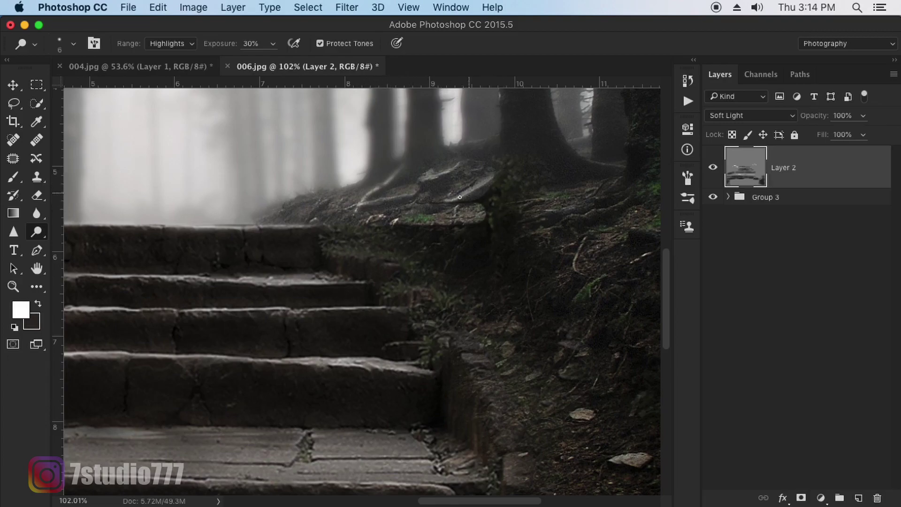
{"action": "left_click_drag", "start_coordinate": [470, 211], "coordinate": [418, 217]}
{"action": "scroll", "coordinate": [352, 225], "scroll_direction": "left", "scroll_amount": 2}
{"action": "scroll", "coordinate": [352, 225], "scroll_direction": "up", "scroll_amount": 1}
{"action": "key", "text": "v"}
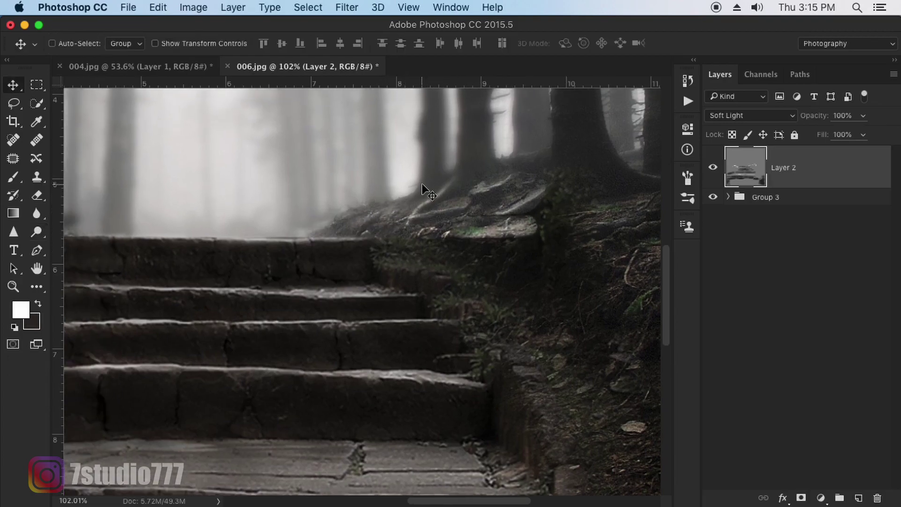
{"action": "left_click", "coordinate": [37, 232]}
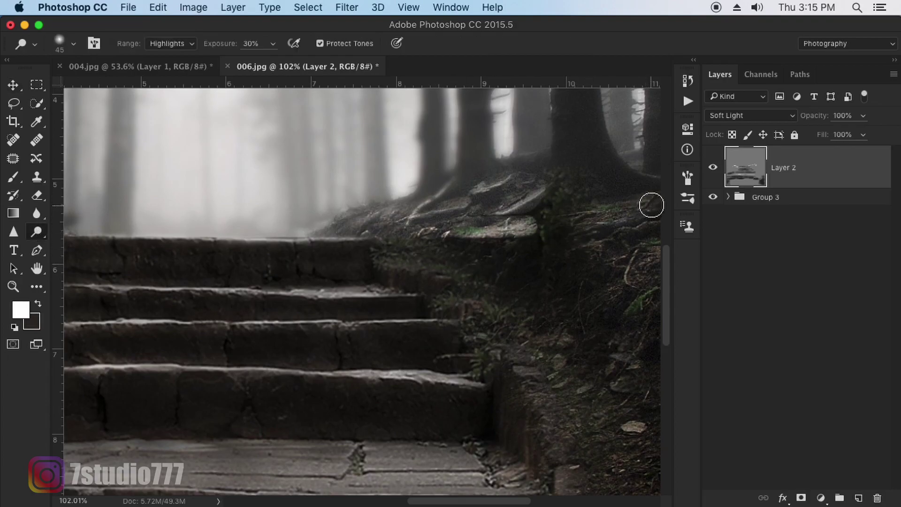
{"action": "mouse_move", "coordinate": [422, 221]}
{"action": "left_mouse_down"}
{"action": "mouse_move", "coordinate": [414, 207]}
{"action": "mouse_move", "coordinate": [300, 221]}
{"action": "left_mouse_up"}
Zoom out to view the whole image.
{"action": "scroll", "coordinate": [253, 175], "scroll_direction": "left", "scroll_amount": 6}
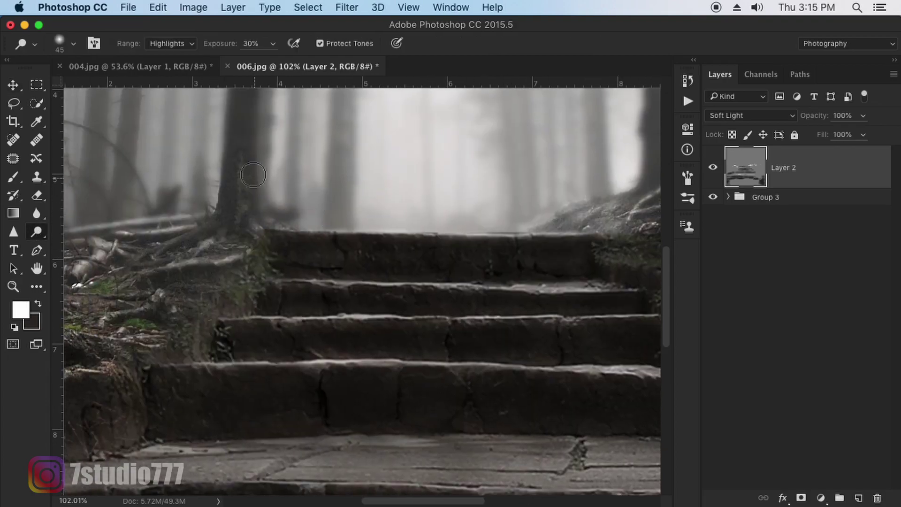
{"action": "scroll", "coordinate": [277, 272], "scroll_direction": "down", "scroll_amount": 3}
{"action": "key", "text": "z"}
{"action": "scroll", "coordinate": [419, 234], "scroll_direction": "down", "scroll_amount": 2}
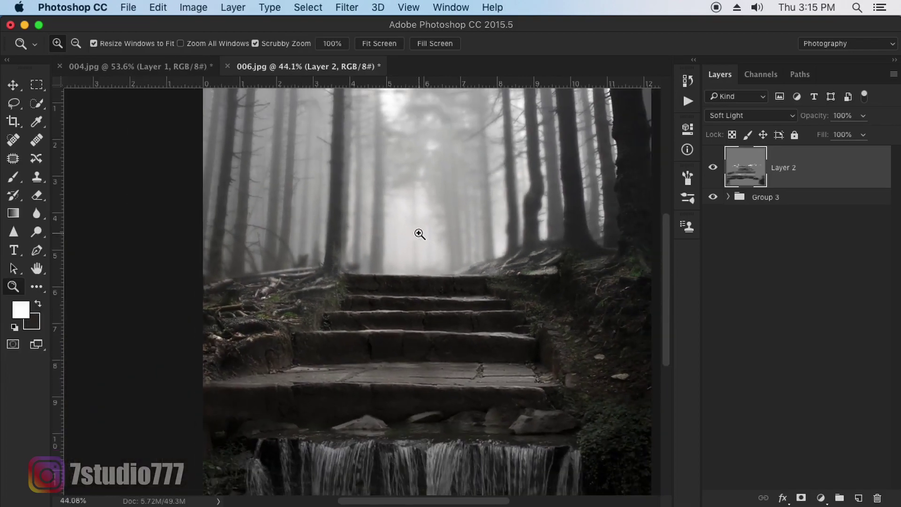
{"action": "scroll", "coordinate": [416, 241], "scroll_direction": "down", "scroll_amount": 1}
{"action": "scroll", "coordinate": [497, 254], "scroll_direction": "down", "scroll_amount": 2}
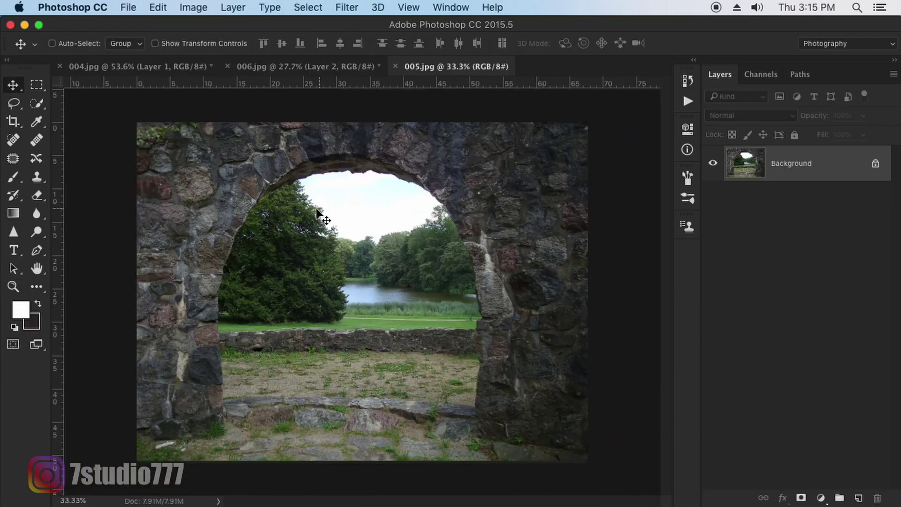
Quick-select the stone arch and lasso in a missed strip along its upper-left edge.
{"action": "key", "text": "w"}
{"action": "mouse_move", "coordinate": [289, 162]}
{"action": "left_mouse_down"}
{"action": "mouse_move", "coordinate": [235, 148]}
{"action": "mouse_move", "coordinate": [492, 161]}
{"action": "mouse_move", "coordinate": [527, 283]}
{"action": "mouse_move", "coordinate": [501, 387]}
{"action": "mouse_move", "coordinate": [500, 332]}
{"action": "mouse_move", "coordinate": [481, 261]}
{"action": "left_mouse_up"}
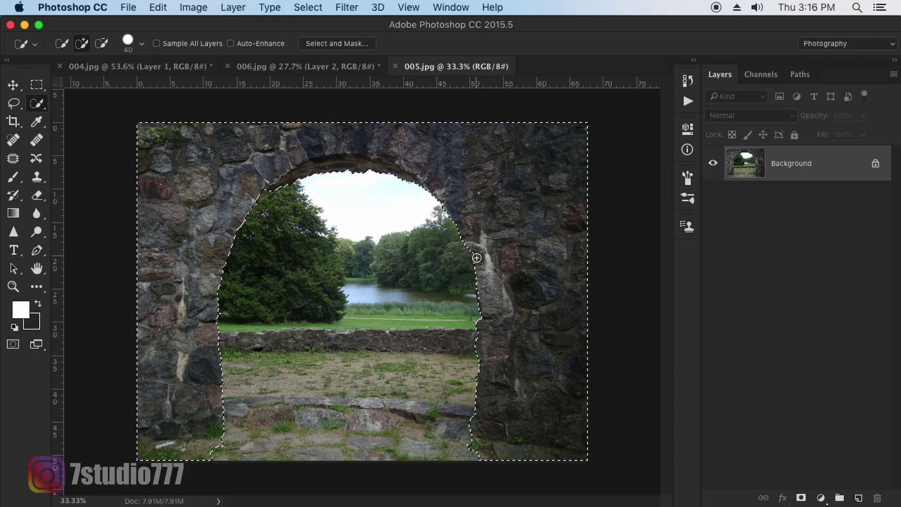
{"action": "key", "text": "z"}
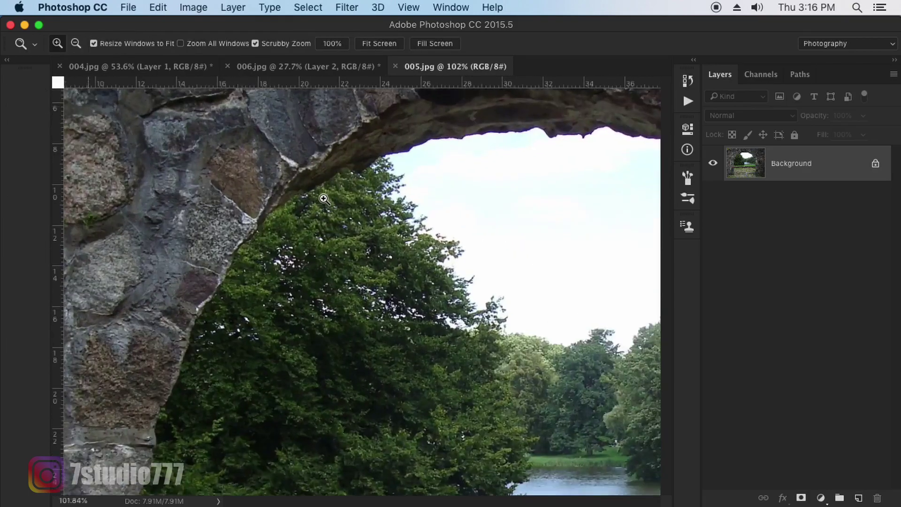
{"action": "mouse_move", "coordinate": [272, 199]}
{"action": "left_mouse_down"}
{"action": "mouse_move", "coordinate": [319, 199]}
{"action": "mouse_move", "coordinate": [287, 206]}
{"action": "left_mouse_up"}
{"action": "key", "text": "l"}
{"action": "left_click_drag", "start_coordinate": [246, 242], "coordinate": [247, 242]}
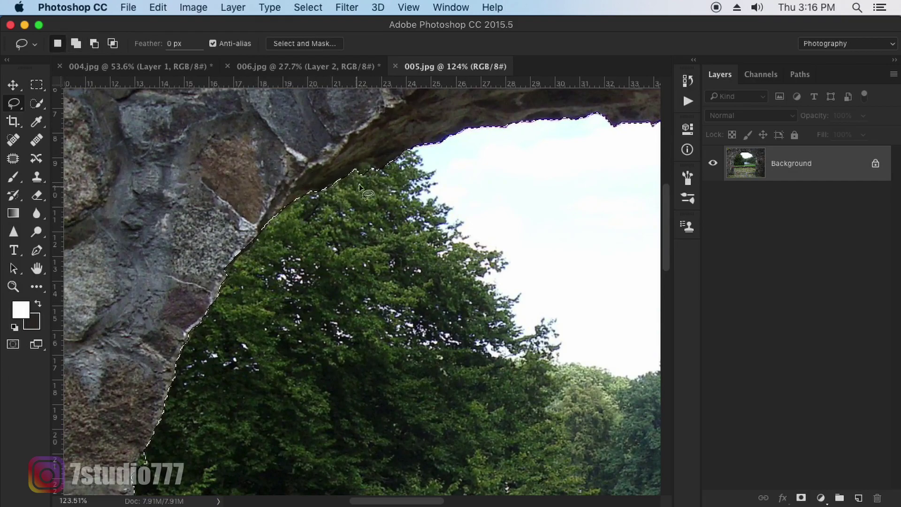
Refine the arch selection along the right rock edge and pillar at high zoom.
{"action": "key", "text": "alt"}
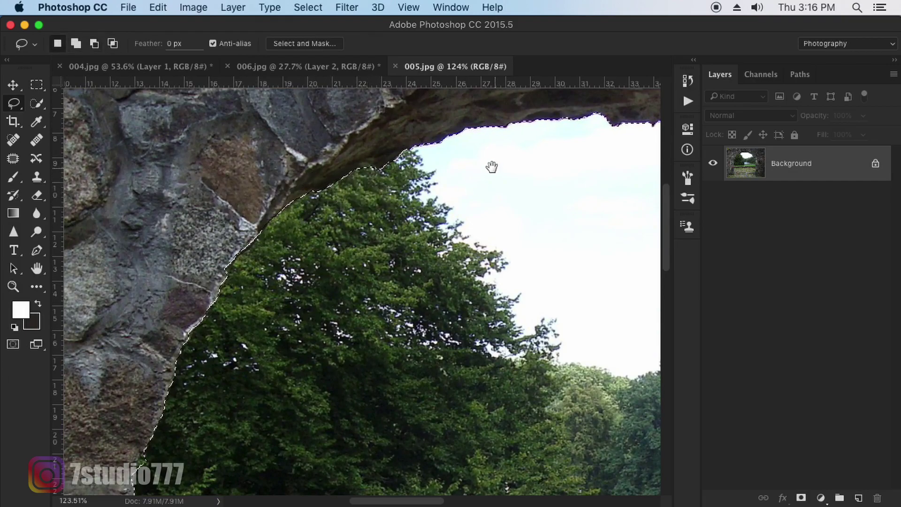
{"action": "scroll", "coordinate": [491, 167], "scroll_direction": "right", "scroll_amount": 5}
{"action": "scroll", "coordinate": [555, 177], "scroll_direction": "right", "scroll_amount": 5}
{"action": "left_click_drag", "start_coordinate": [554, 296], "coordinate": [513, 242]}
{"action": "key", "text": "alt"}
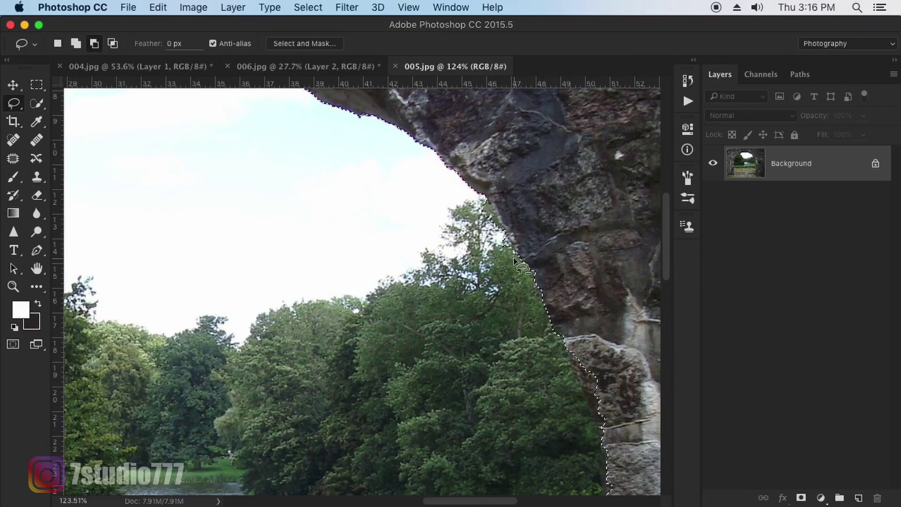
{"action": "scroll", "coordinate": [490, 206], "scroll_direction": "down", "scroll_amount": 5}
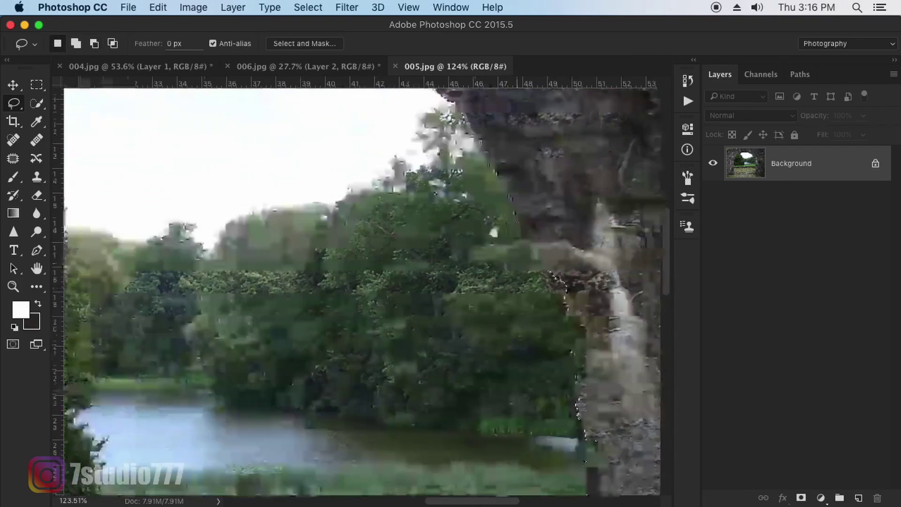
{"action": "scroll", "coordinate": [483, 198], "scroll_direction": "right", "scroll_amount": 3}
{"action": "key", "text": "shift"}
{"action": "left_click_drag", "start_coordinate": [516, 264], "coordinate": [518, 347]}
{"action": "left_click_drag", "start_coordinate": [534, 403], "coordinate": [534, 404]}
{"action": "scroll", "coordinate": [489, 256], "scroll_direction": "down", "scroll_amount": 3}
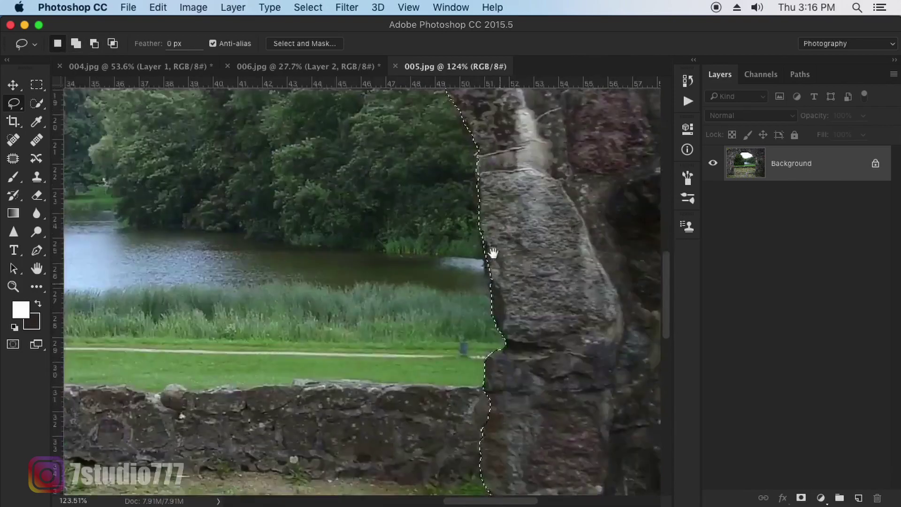
{"action": "scroll", "coordinate": [487, 281], "scroll_direction": "down", "scroll_amount": 1}
{"action": "scroll", "coordinate": [488, 265], "scroll_direction": "down", "scroll_amount": 2}
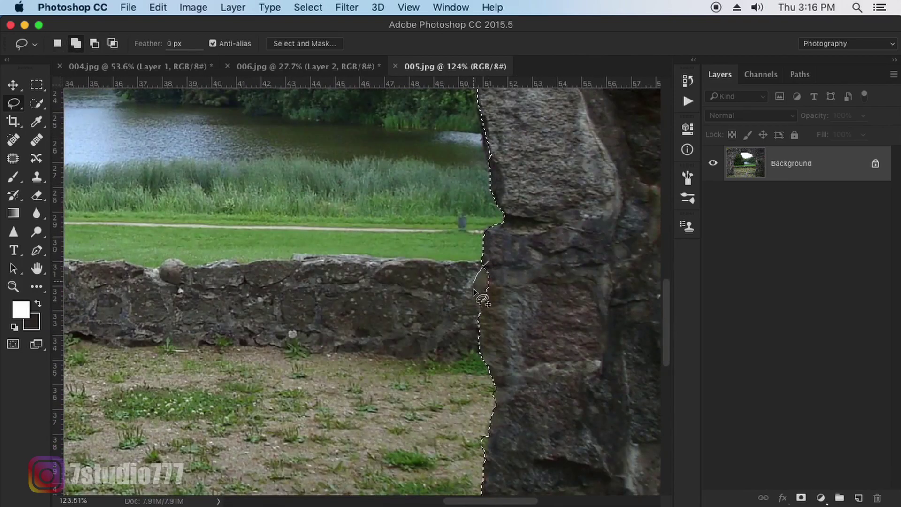
{"action": "left_click_drag", "start_coordinate": [494, 385], "coordinate": [521, 236]}
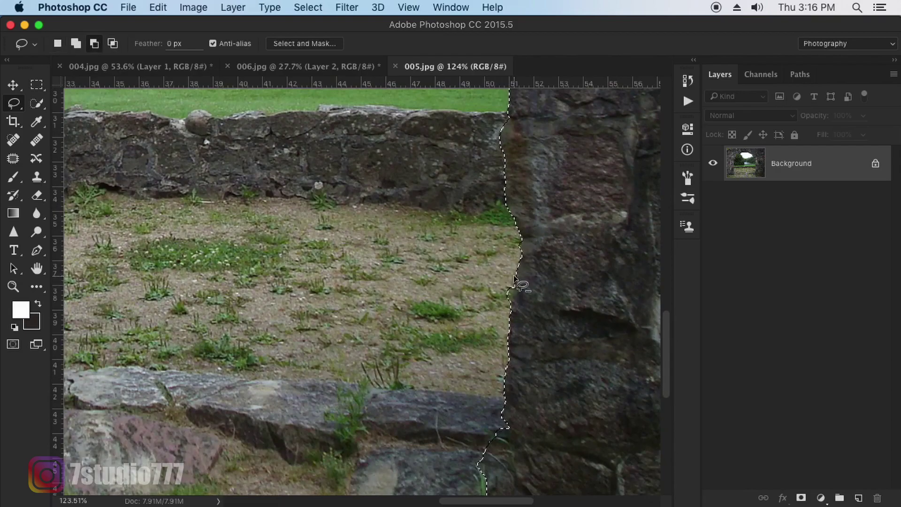
{"action": "left_click_drag", "start_coordinate": [523, 271], "coordinate": [490, 267]}
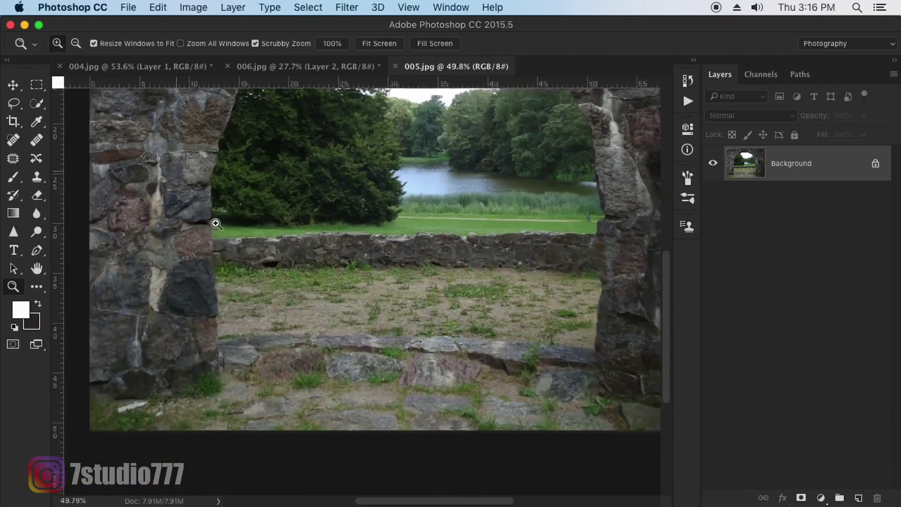
Refine the selection along the left pillar edge.
{"action": "left_click_drag", "start_coordinate": [197, 216], "coordinate": [277, 234]}
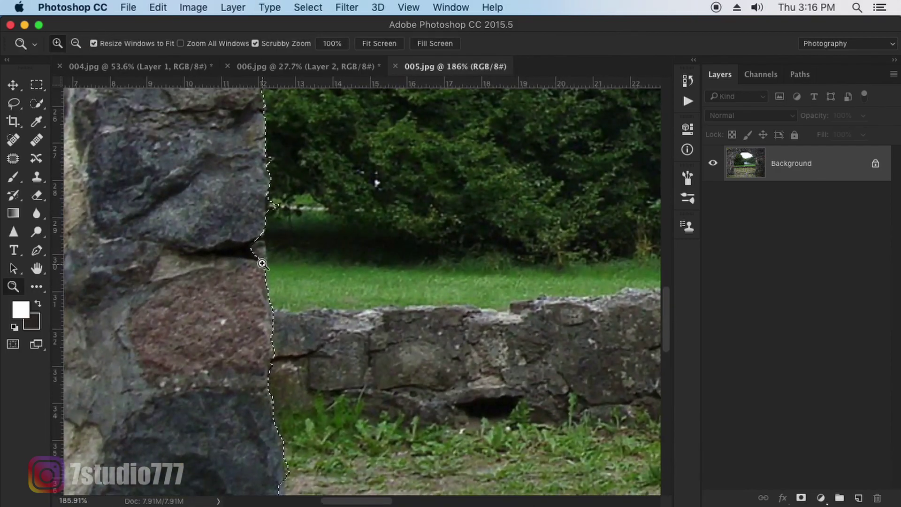
{"action": "key", "text": "shift"}
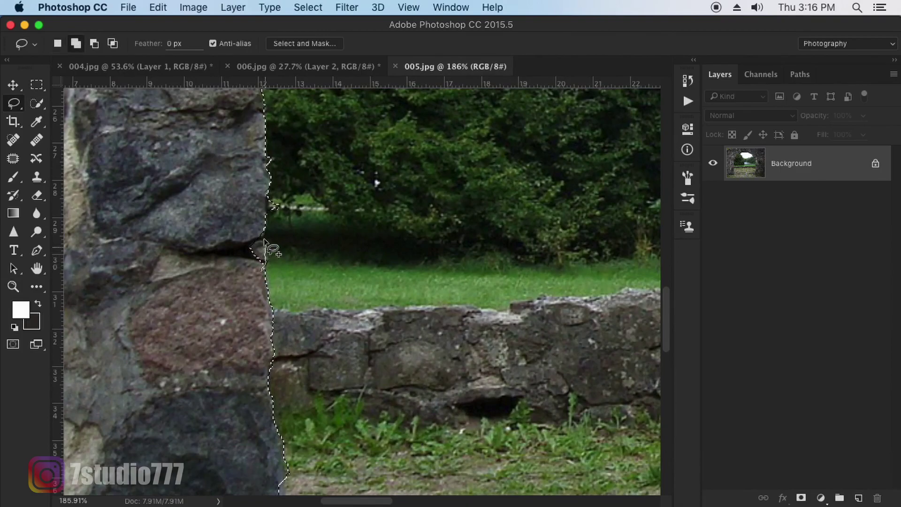
{"action": "scroll", "coordinate": [282, 215], "scroll_direction": "up", "scroll_amount": 3}
{"action": "key", "text": "alt"}
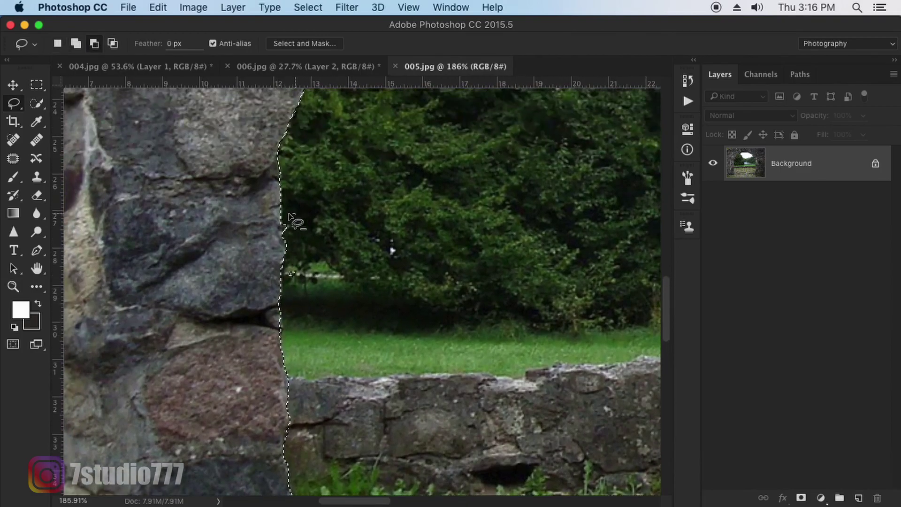
Fit the image in view and copy the selected arch to a new layer.
{"action": "key", "text": "z"}
{"action": "left_click_drag", "start_coordinate": [472, 270], "coordinate": [384, 251]}
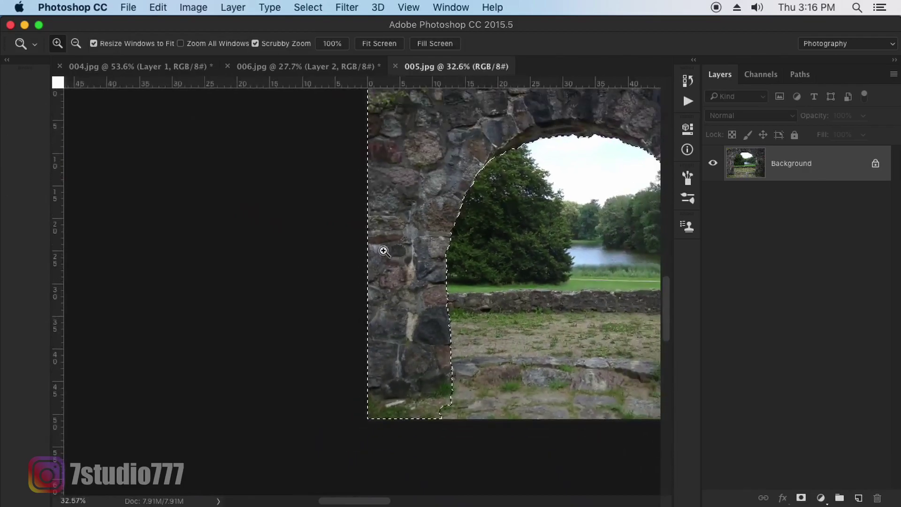
{"action": "key", "text": "super+0"}
{"action": "key", "text": "super+j"}
Hide the background, convert the arch layer to a smart object and move it into 006.jpg.
{"action": "key", "text": "v"}
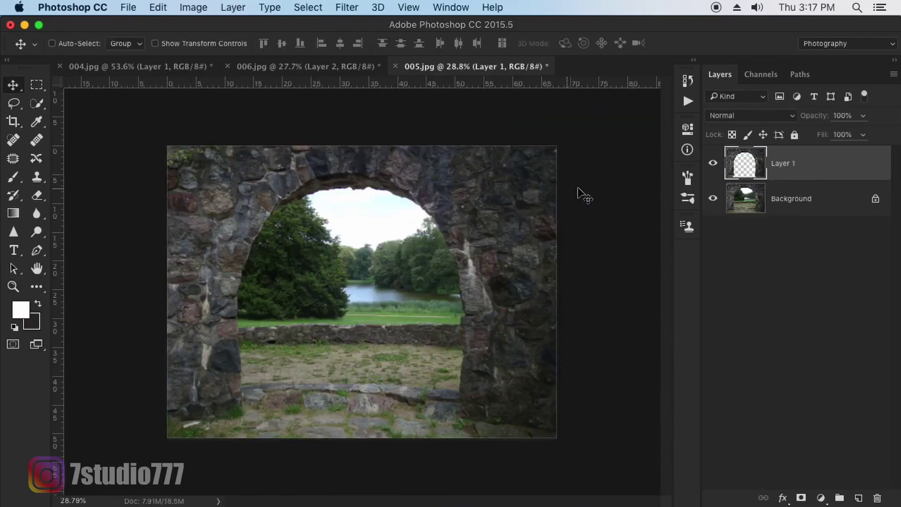
{"action": "left_click", "coordinate": [713, 198]}
{"action": "right_click", "coordinate": [829, 170]}
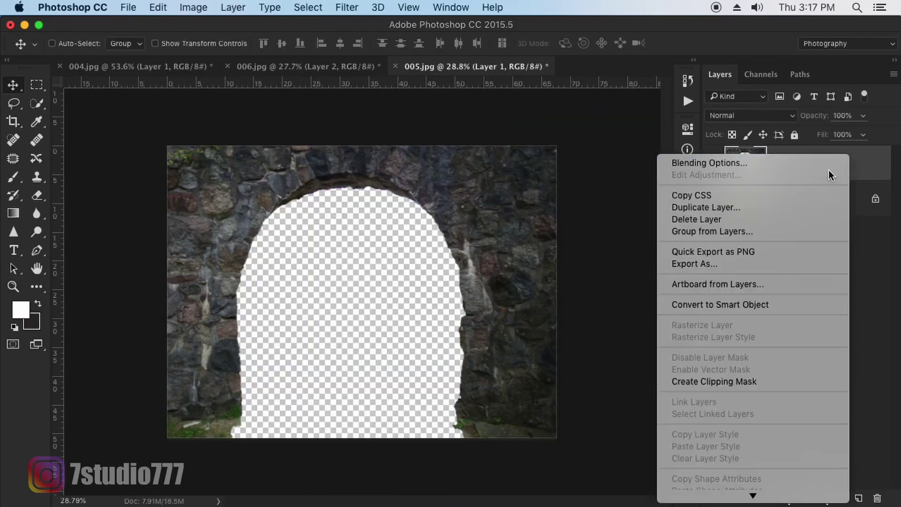
{"action": "left_click", "coordinate": [727, 307]}
{"action": "left_click_drag", "start_coordinate": [413, 174], "coordinate": [466, 240]}
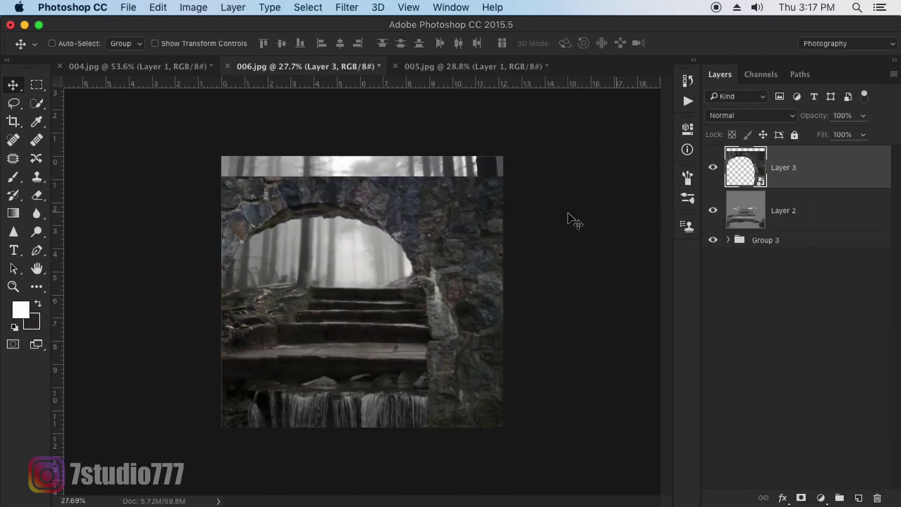
Flip the arch horizontally, shrink it and position it to frame the stairs.
{"action": "key", "text": "ctrl+t"}
{"action": "right_click", "coordinate": [409, 206]}
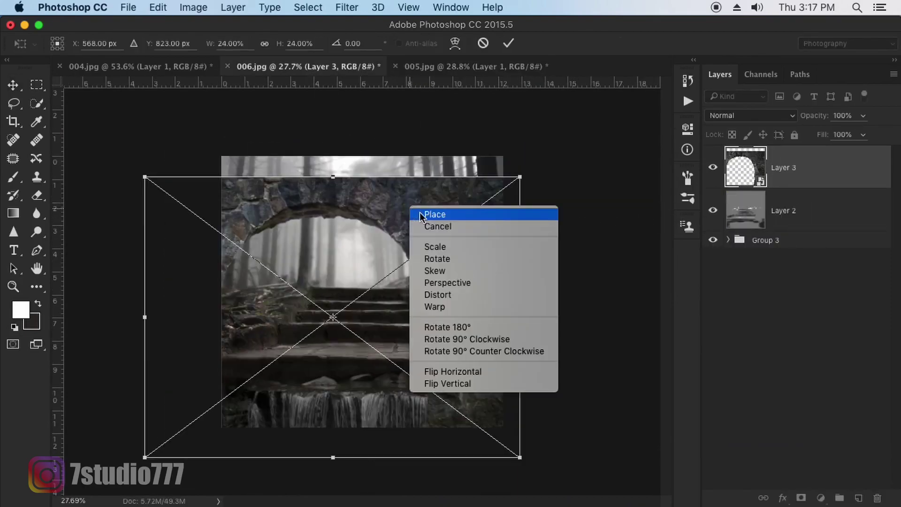
{"action": "left_click", "coordinate": [452, 370]}
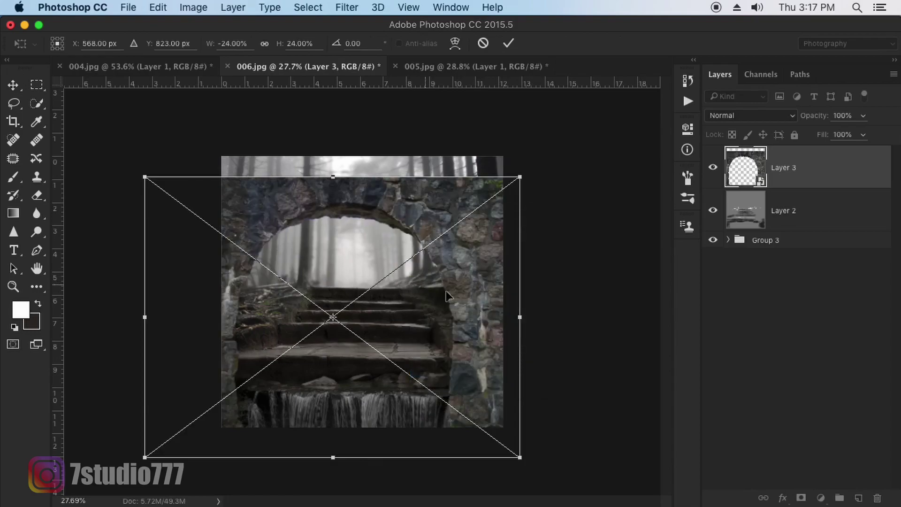
{"action": "left_click_drag", "start_coordinate": [452, 317], "coordinate": [504, 250]}
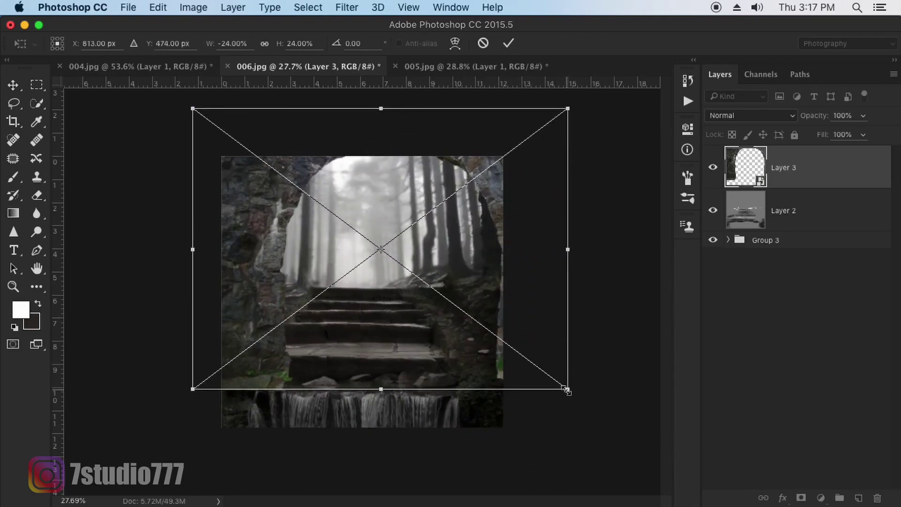
{"action": "left_click_drag", "start_coordinate": [566, 390], "coordinate": [517, 352]}
{"action": "left_click_drag", "start_coordinate": [477, 284], "coordinate": [458, 292]}
{"action": "mouse_move", "coordinate": [497, 266]}
{"action": "left_mouse_down"}
{"action": "mouse_move", "coordinate": [503, 273]}
{"action": "mouse_move", "coordinate": [466, 277]}
{"action": "mouse_move", "coordinate": [513, 312]}
{"action": "left_mouse_up"}
Commit the transform, add a layer mask to the arch and paint a first black stroke.
{"action": "key", "text": "Return"}
{"action": "key", "text": "z"}
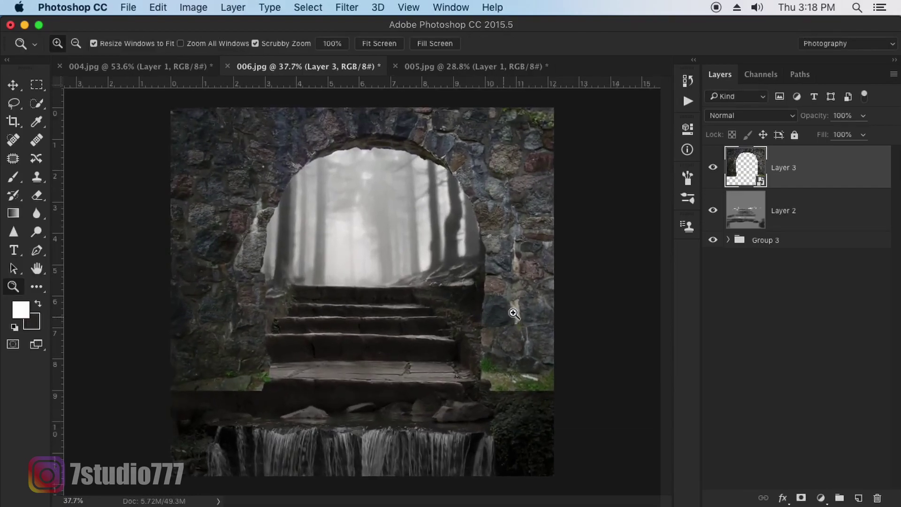
{"action": "left_click", "coordinate": [800, 498]}
{"action": "key", "text": "x"}
{"action": "key", "text": "b"}
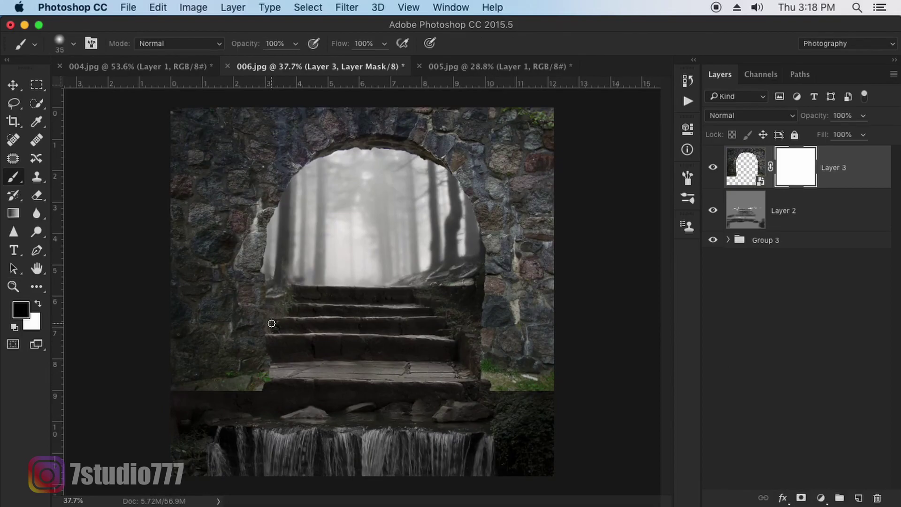
{"action": "left_click_drag", "start_coordinate": [272, 323], "coordinate": [243, 357]}
With a soft round brush, hide the arch's lower stones left and right of the stairs.
{"action": "right_click", "coordinate": [335, 268]}
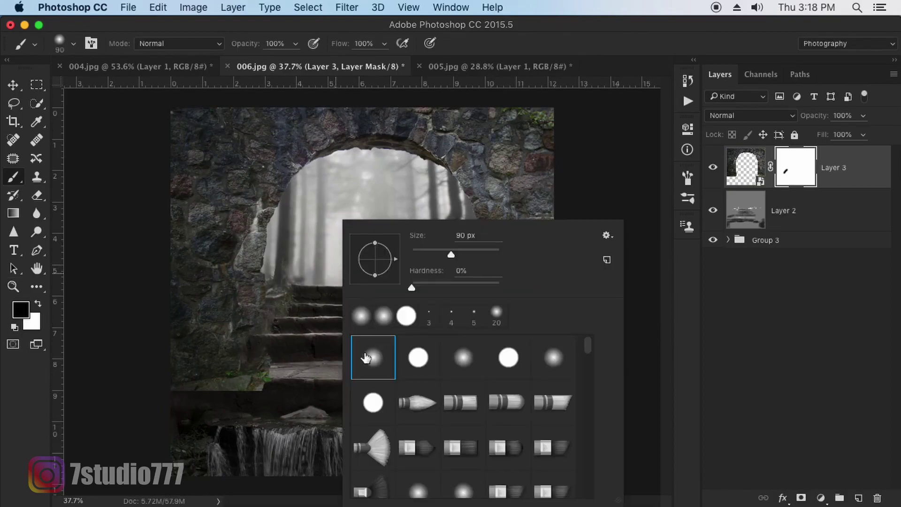
{"action": "left_click", "coordinate": [275, 341]}
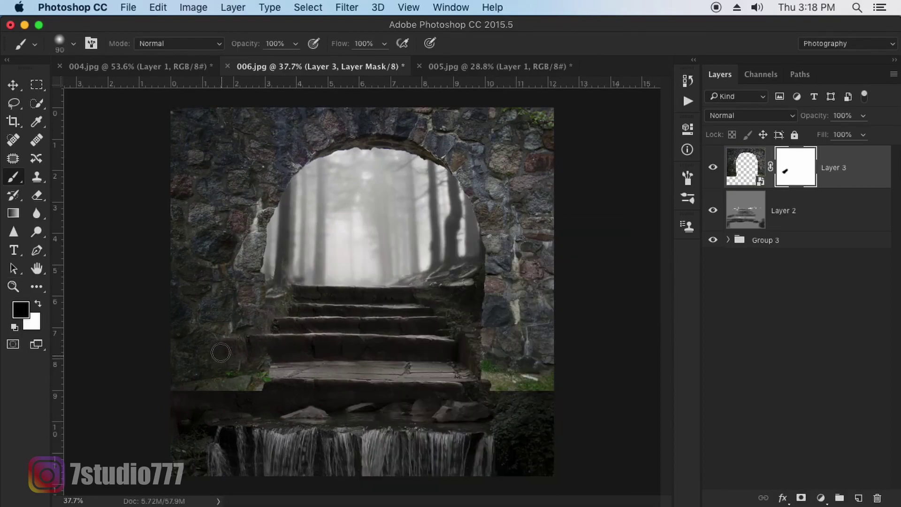
{"action": "left_click_drag", "start_coordinate": [164, 371], "coordinate": [175, 372]}
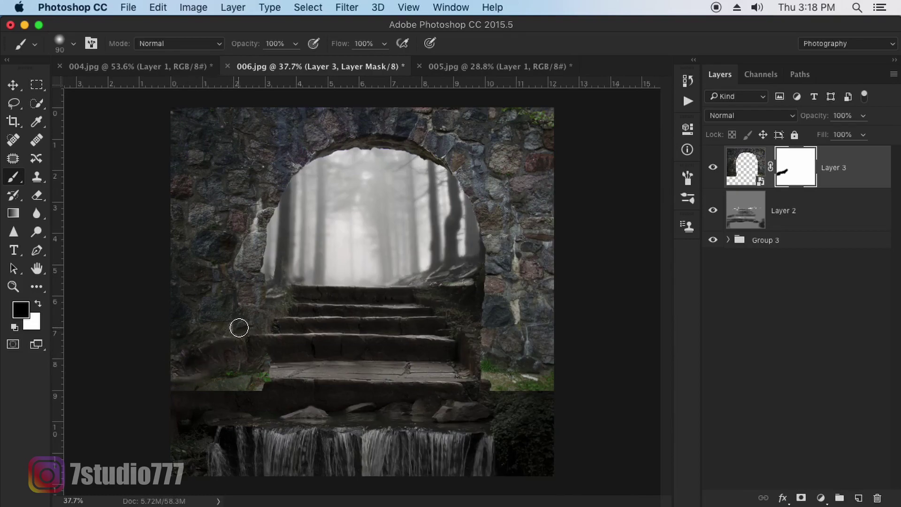
{"action": "key", "text": "x"}
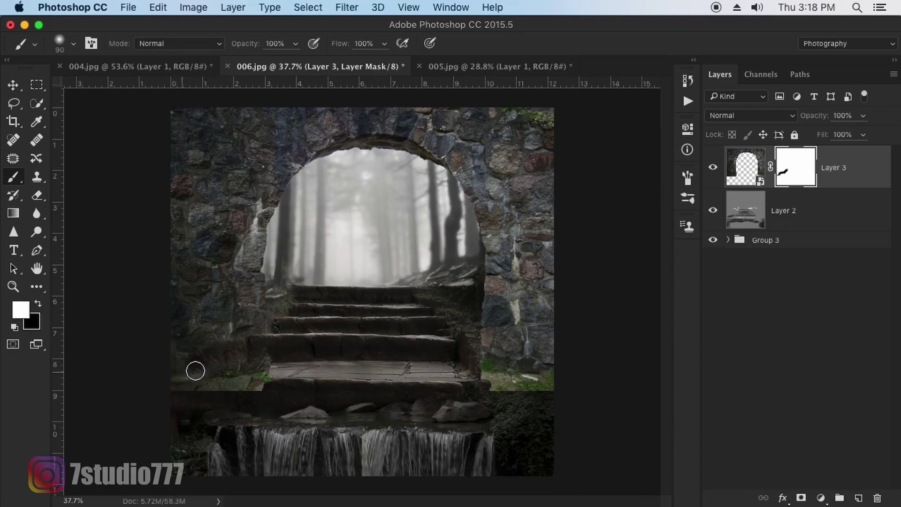
{"action": "key", "text": "x"}
{"action": "left_click_drag", "start_coordinate": [195, 370], "coordinate": [256, 360]}
{"action": "left_click_drag", "start_coordinate": [183, 391], "coordinate": [177, 397]}
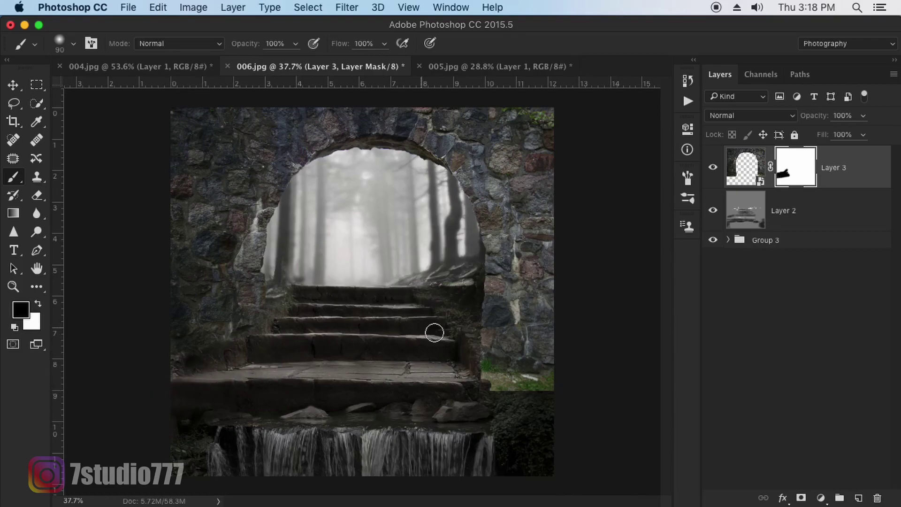
{"action": "mouse_move", "coordinate": [481, 350]}
{"action": "left_mouse_down"}
{"action": "mouse_move", "coordinate": [511, 347]}
{"action": "mouse_move", "coordinate": [563, 366]}
{"action": "mouse_move", "coordinate": [557, 378]}
{"action": "mouse_move", "coordinate": [522, 386]}
{"action": "left_mouse_up"}
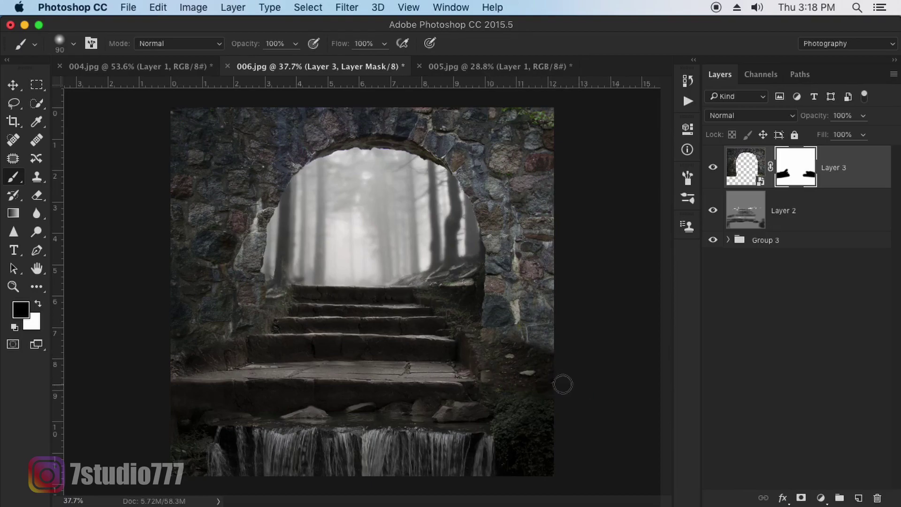
{"action": "key", "text": "z"}
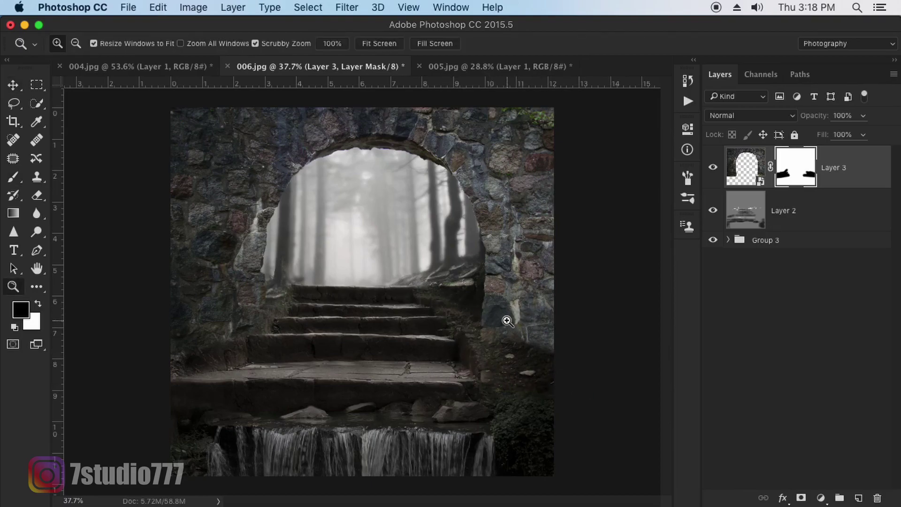
{"action": "left_click_drag", "start_coordinate": [507, 321], "coordinate": [493, 309]}
Apply Curves to the arch layer, lowering the white point and adding a darker midpoint.
{"action": "key", "text": "v"}
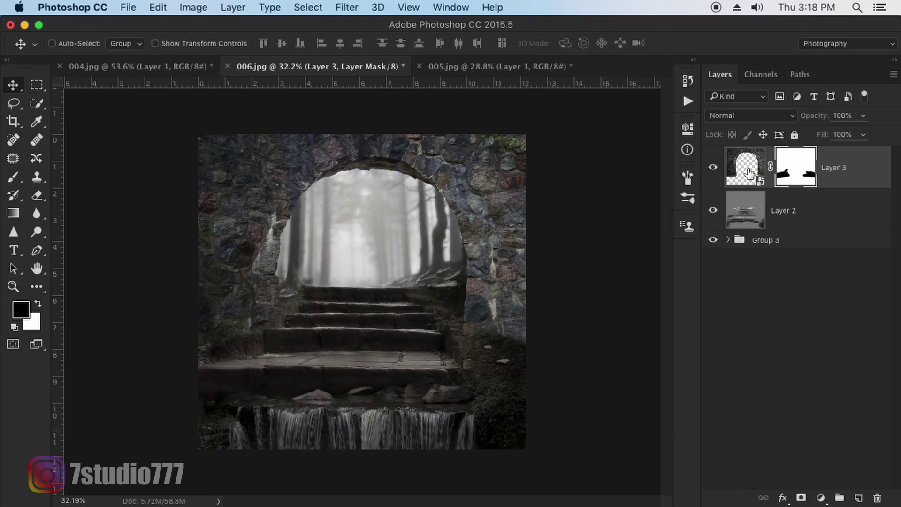
{"action": "left_click", "coordinate": [748, 174]}
{"action": "key", "text": "ctrl+m"}
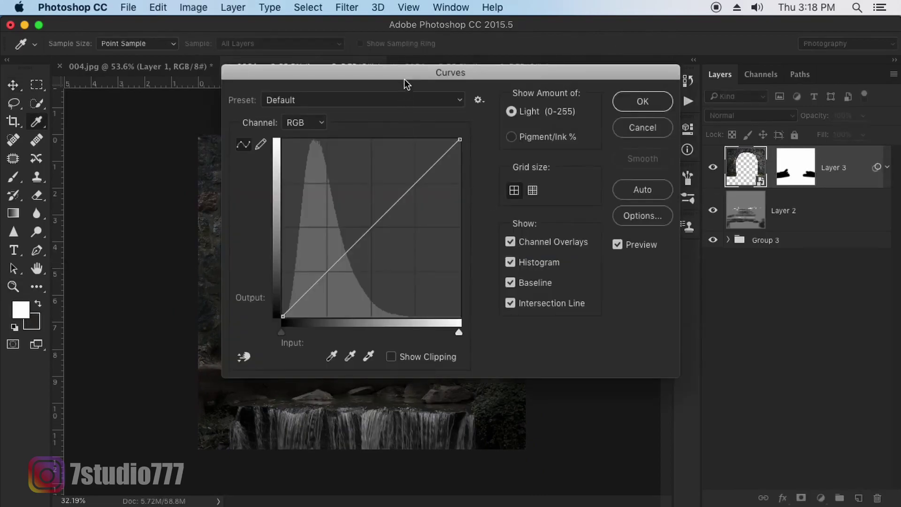
{"action": "mouse_move", "coordinate": [407, 83]}
{"action": "left_mouse_down"}
{"action": "mouse_move", "coordinate": [621, 158]}
{"action": "mouse_move", "coordinate": [714, 157]}
{"action": "left_mouse_up"}
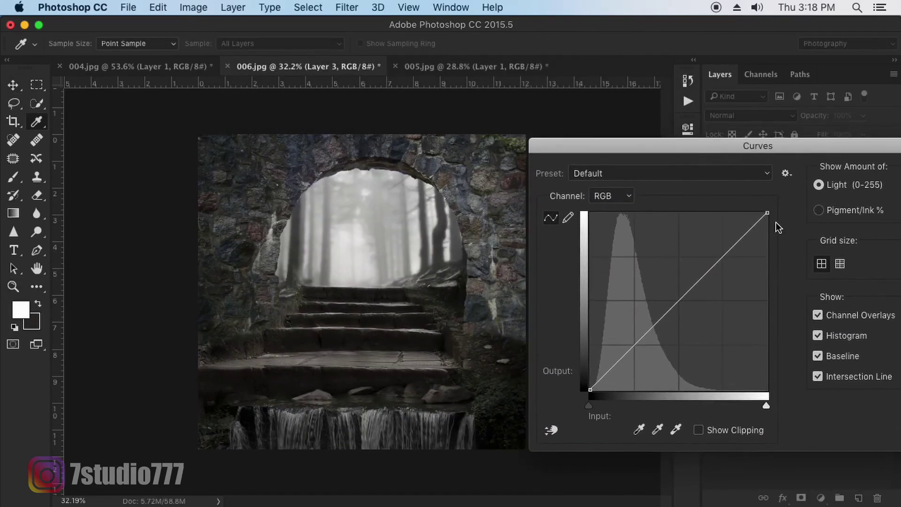
{"action": "mouse_move", "coordinate": [764, 215]}
{"action": "left_mouse_down"}
{"action": "mouse_move", "coordinate": [780, 271]}
{"action": "mouse_move", "coordinate": [775, 294]}
{"action": "left_mouse_up"}
{"action": "left_click_drag", "start_coordinate": [638, 368], "coordinate": [635, 372]}
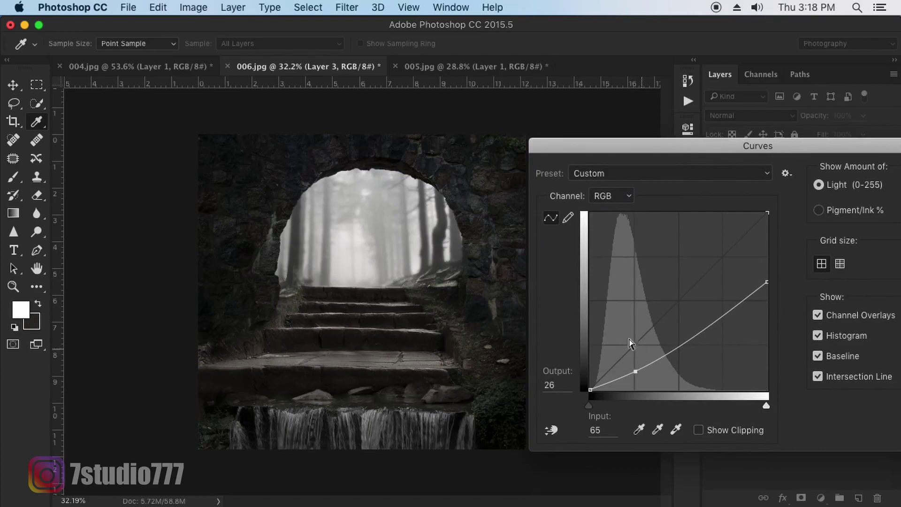
{"action": "key", "text": "Return"}
{"action": "key", "text": "z"}
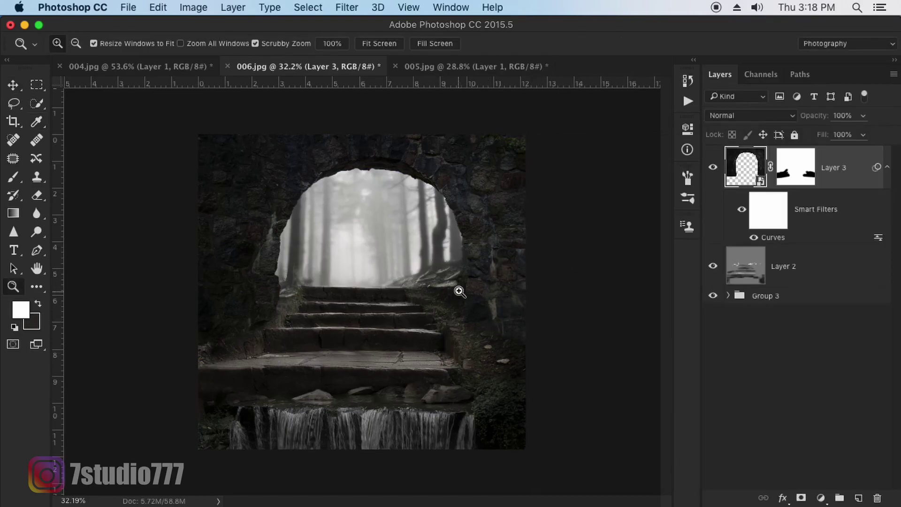
{"action": "left_click_drag", "start_coordinate": [457, 287], "coordinate": [490, 288]}
Paint on the Curves filter mask over the left stone wall with a 500 px brush.
{"action": "key", "text": "v"}
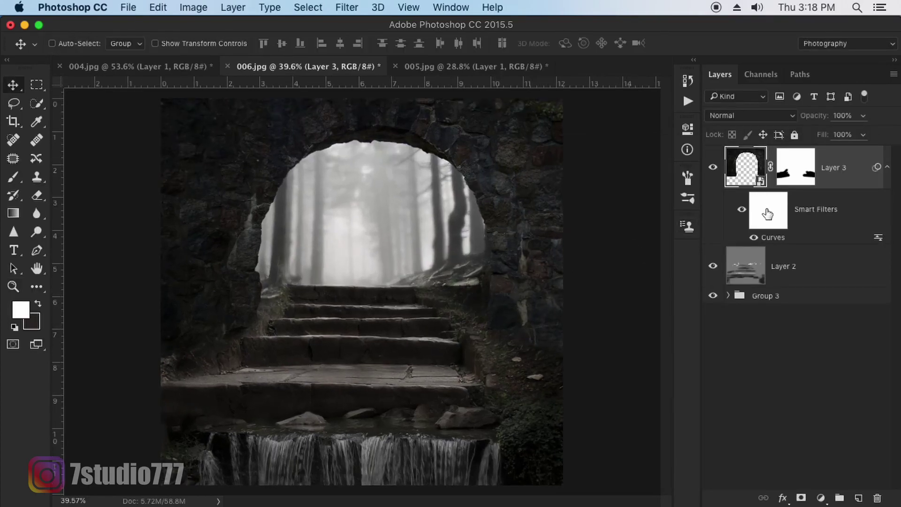
{"action": "left_click", "coordinate": [767, 214]}
{"action": "key", "text": "b"}
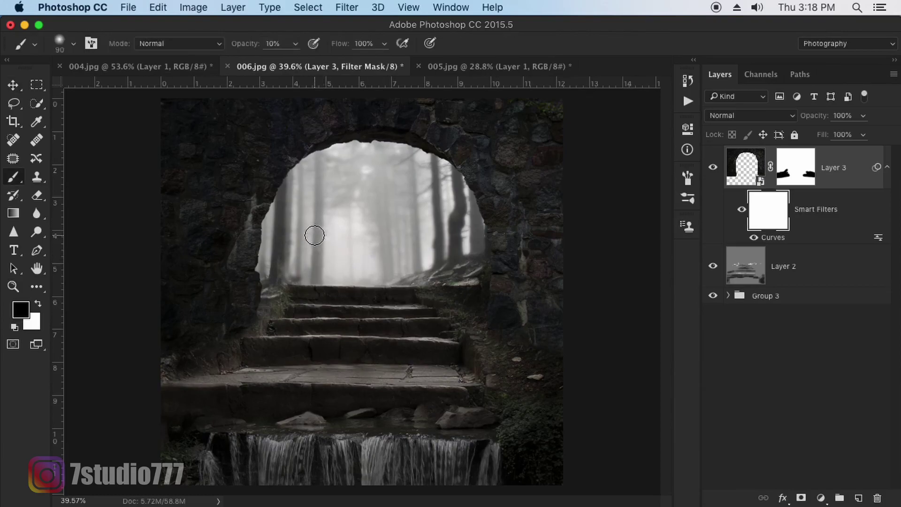
{"action": "key", "text": "bracketright"}
{"action": "key", "text": "bracketright"}
{"action": "key", "text": "bracketright"}
{"action": "key", "text": "bracketright"}
{"action": "key", "text": "bracketright"}
{"action": "key", "text": "bracketright"}
{"action": "key", "text": "bracketright"}
{"action": "key", "text": "bracketright"}
{"action": "key", "text": "bracketright"}
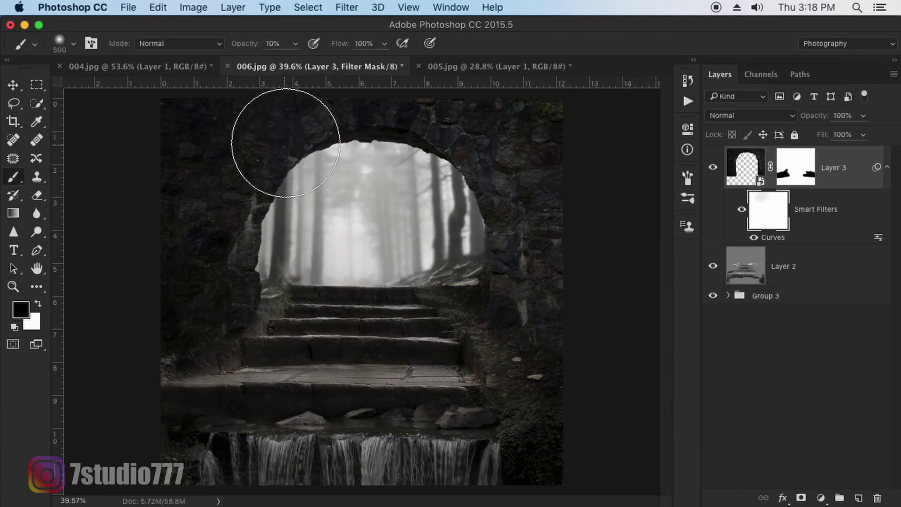
{"action": "mouse_move", "coordinate": [285, 143]}
{"action": "left_mouse_down"}
{"action": "mouse_move", "coordinate": [230, 265]}
{"action": "mouse_move", "coordinate": [246, 125]}
{"action": "mouse_move", "coordinate": [345, 120]}
{"action": "mouse_move", "coordinate": [458, 161]}
{"action": "mouse_move", "coordinate": [458, 215]}
{"action": "mouse_move", "coordinate": [474, 277]}
{"action": "left_mouse_up"}
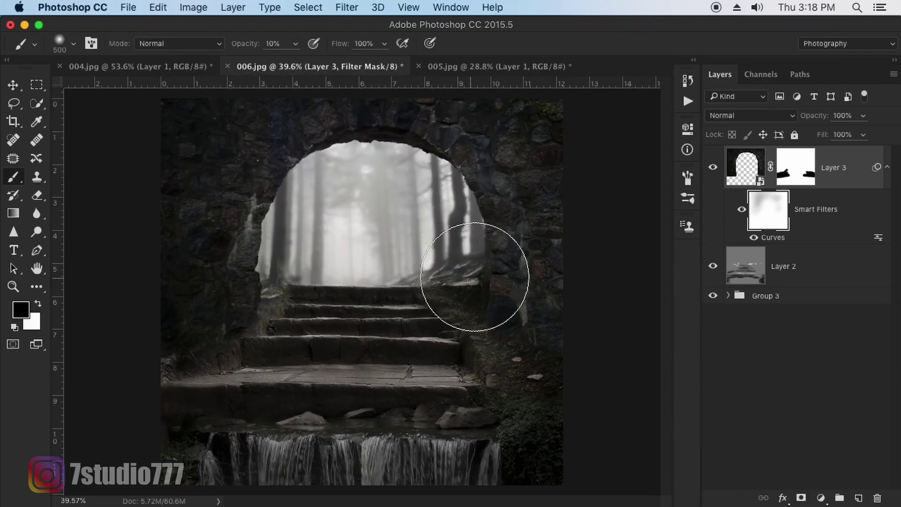
Select Layer 2 and switch to the Burn tool with brush size 100.
{"action": "key", "text": "v"}
{"action": "left_click", "coordinate": [751, 263]}
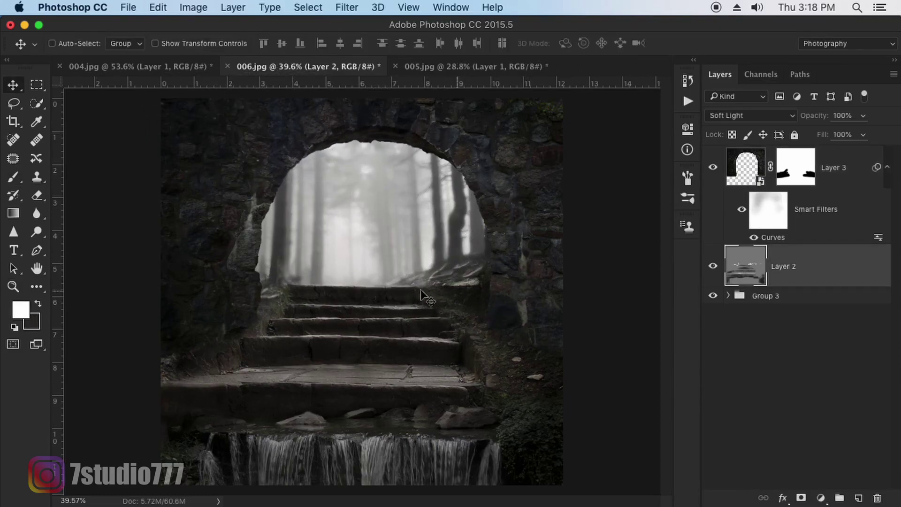
{"action": "right_click", "coordinate": [41, 233]}
{"action": "left_click", "coordinate": [89, 243]}
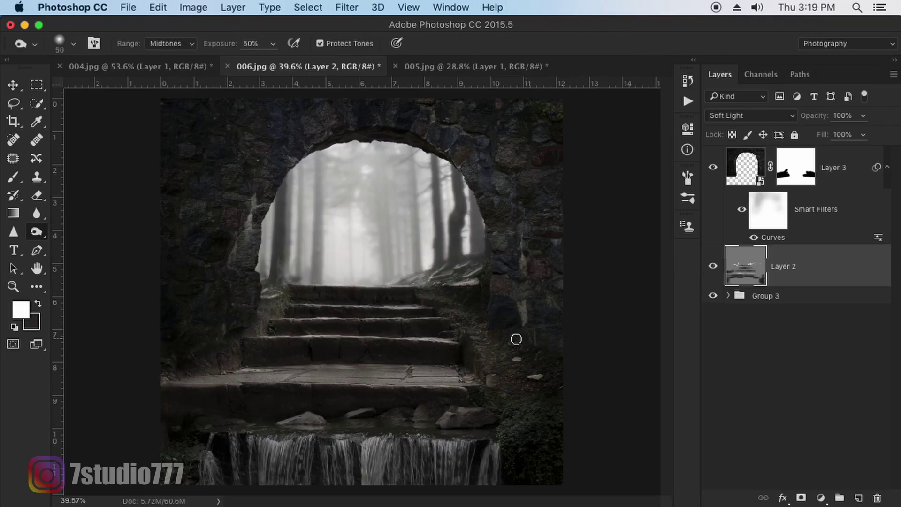
{"action": "key", "text": "bracketright"}
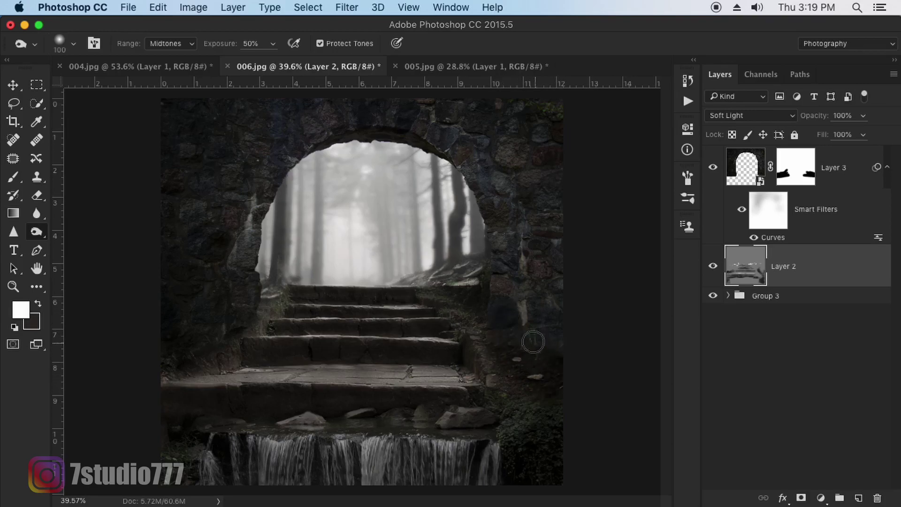
{"action": "key", "text": "v"}
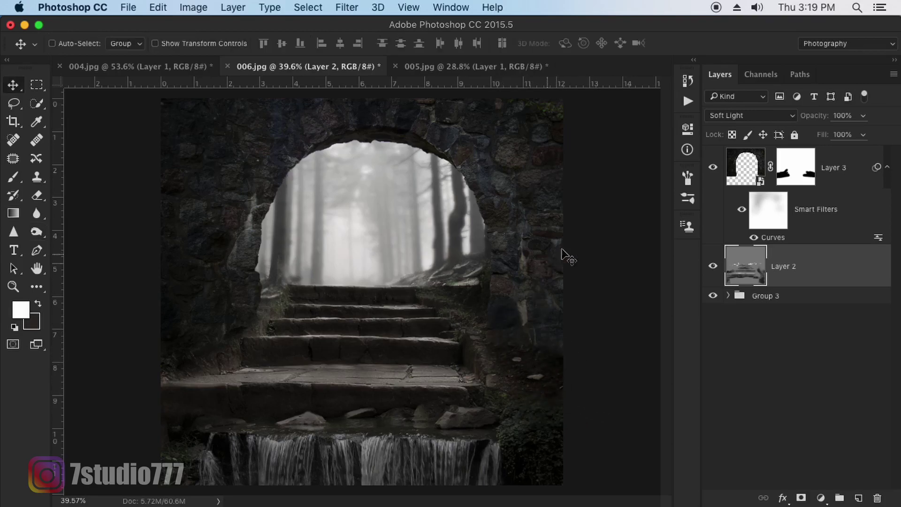
{"action": "left_click", "coordinate": [768, 210]}
Paint black at 100% opacity on the mask along the top arch edge.
{"action": "key", "text": "x"}
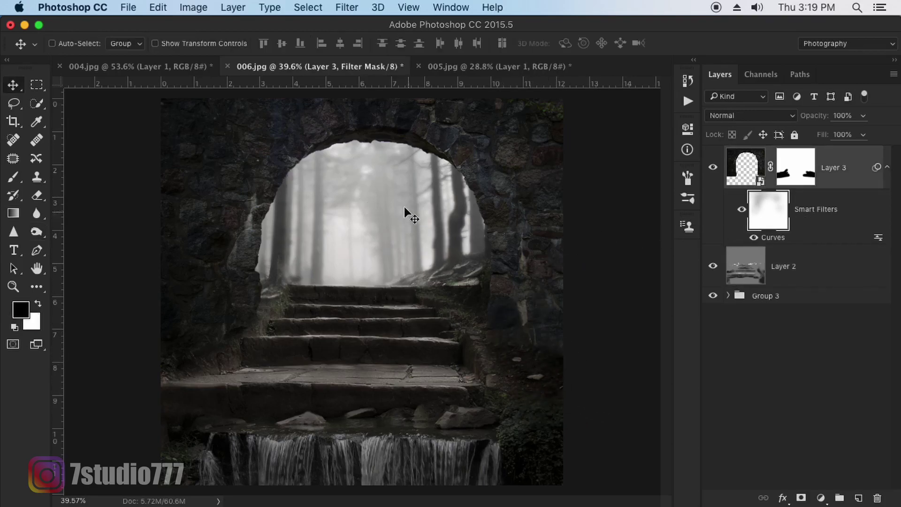
{"action": "key", "text": "z"}
{"action": "left_click_drag", "start_coordinate": [364, 144], "coordinate": [456, 152]}
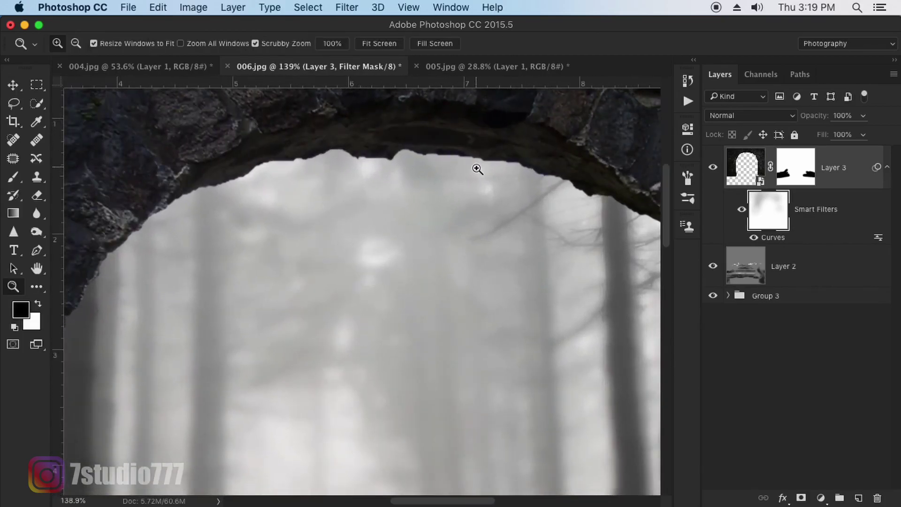
{"action": "key", "text": "b"}
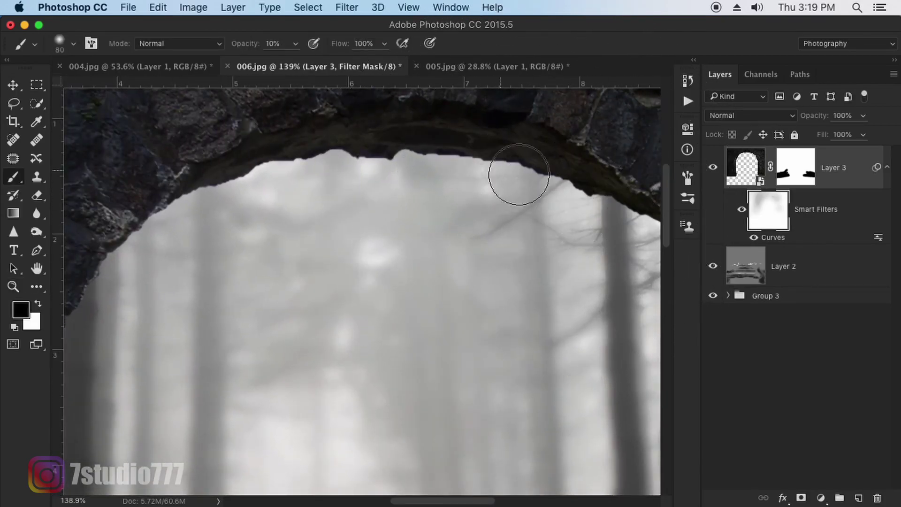
{"action": "key", "text": "0"}
{"action": "key", "text": "bracketleft"}
{"action": "key", "text": "bracketleft"}
{"action": "key", "text": "bracketleft"}
{"action": "key", "text": "x"}
{"action": "key", "text": "x"}
{"action": "mouse_move", "coordinate": [557, 179]}
{"action": "left_mouse_down"}
{"action": "mouse_move", "coordinate": [488, 147]}
{"action": "mouse_move", "coordinate": [191, 190]}
{"action": "left_mouse_up"}
Mask the brightening in the gap between rocks and along the left rock edge with a fine brush.
{"action": "scroll", "coordinate": [493, 188], "scroll_direction": "right", "scroll_amount": 5}
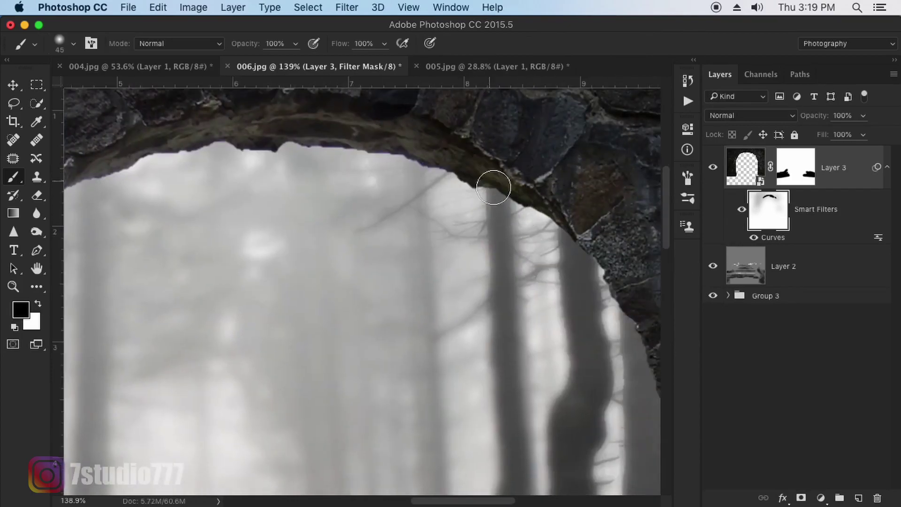
{"action": "scroll", "coordinate": [469, 191], "scroll_direction": "up", "scroll_amount": 3}
{"action": "scroll", "coordinate": [469, 191], "scroll_direction": "left", "scroll_amount": 3}
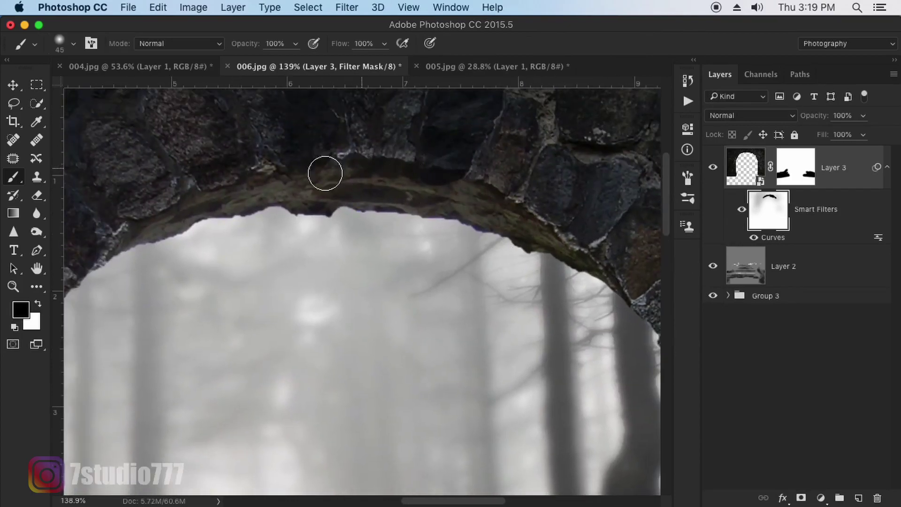
{"action": "scroll", "coordinate": [220, 206], "scroll_direction": "left", "scroll_amount": 4}
{"action": "scroll", "coordinate": [207, 244], "scroll_direction": "down", "scroll_amount": 3}
{"action": "scroll", "coordinate": [217, 221], "scroll_direction": "down", "scroll_amount": 1}
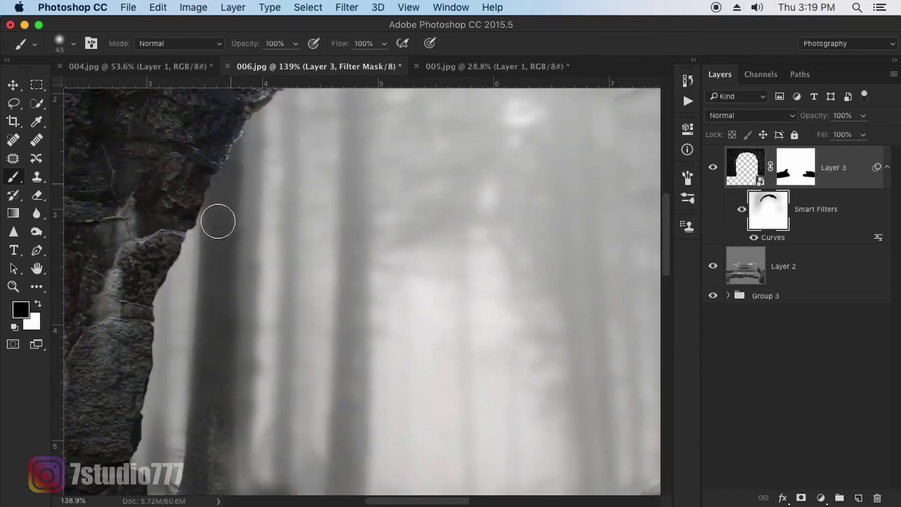
{"action": "scroll", "coordinate": [194, 251], "scroll_direction": "down", "scroll_amount": 3}
{"action": "scroll", "coordinate": [194, 251], "scroll_direction": "left", "scroll_amount": 4}
{"action": "key", "text": "bracketleft"}
{"action": "key", "text": "bracketleft"}
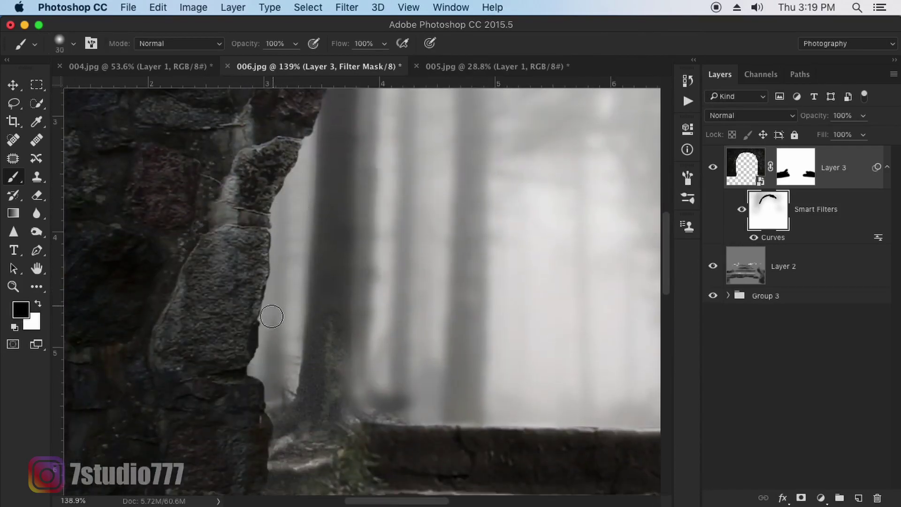
{"action": "scroll", "coordinate": [272, 317], "scroll_direction": "down", "scroll_amount": 3}
{"action": "left_click_drag", "start_coordinate": [257, 235], "coordinate": [249, 264]}
{"action": "key", "text": "bracketleft"}
{"action": "key", "text": "bracketleft"}
{"action": "key", "text": "bracketleft"}
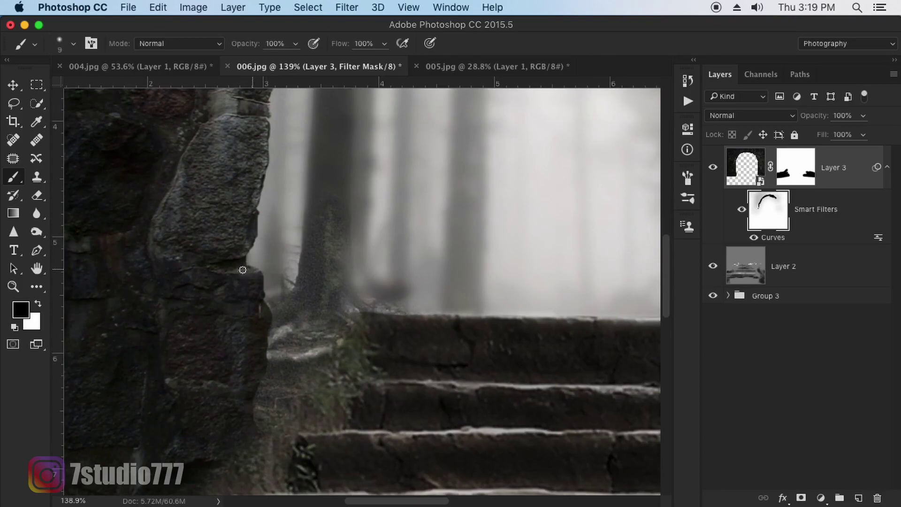
{"action": "left_click_drag", "start_coordinate": [265, 305], "coordinate": [268, 321]}
Mask a further stretch of the arch's inner edge, then view the whole image.
{"action": "scroll", "coordinate": [501, 233], "scroll_direction": "up", "scroll_amount": 4}
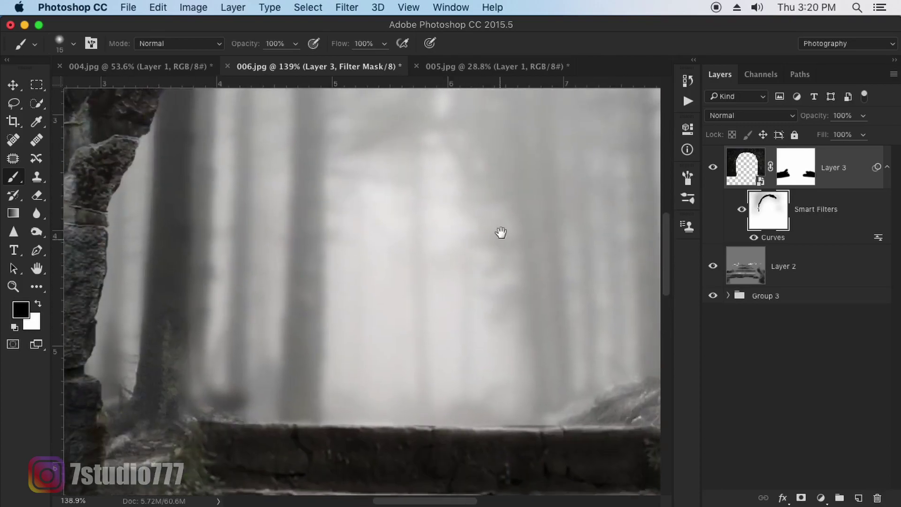
{"action": "scroll", "coordinate": [413, 246], "scroll_direction": "right", "scroll_amount": 10}
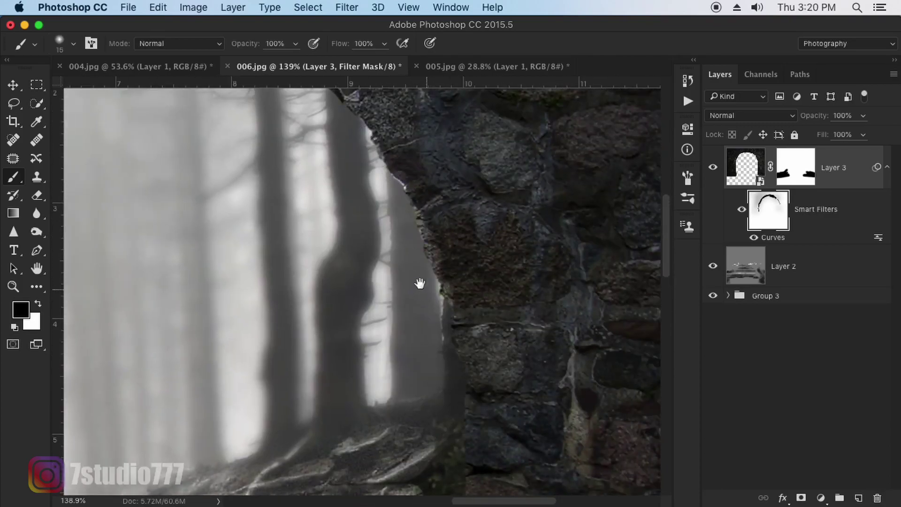
{"action": "scroll", "coordinate": [419, 281], "scroll_direction": "down", "scroll_amount": 5}
{"action": "scroll", "coordinate": [450, 305], "scroll_direction": "down", "scroll_amount": 3}
{"action": "left_click_drag", "start_coordinate": [436, 199], "coordinate": [425, 411]}
{"action": "scroll", "coordinate": [440, 310], "scroll_direction": "down", "scroll_amount": 5}
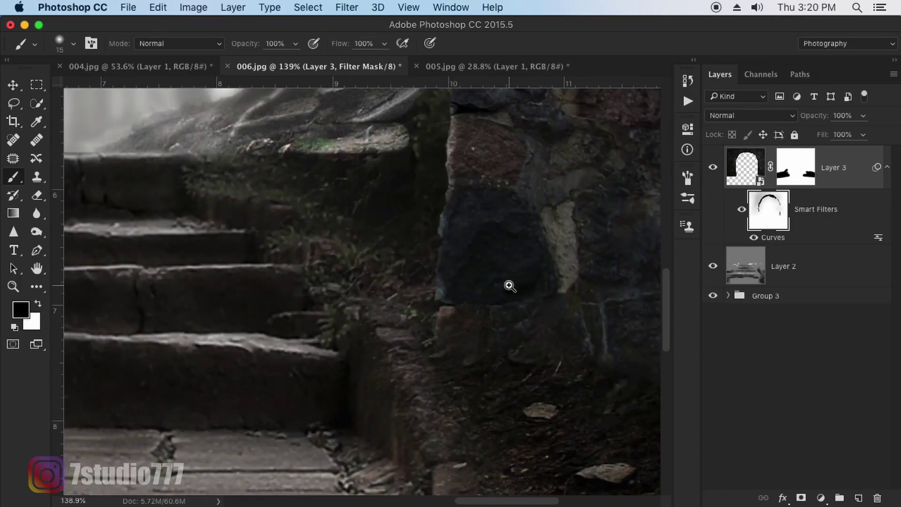
{"action": "left_click_drag", "start_coordinate": [509, 286], "coordinate": [380, 199]}
Add Layer 4 clipped to Layer 3, set to Soft Light and filled with 50% gray.
{"action": "key", "text": "v"}
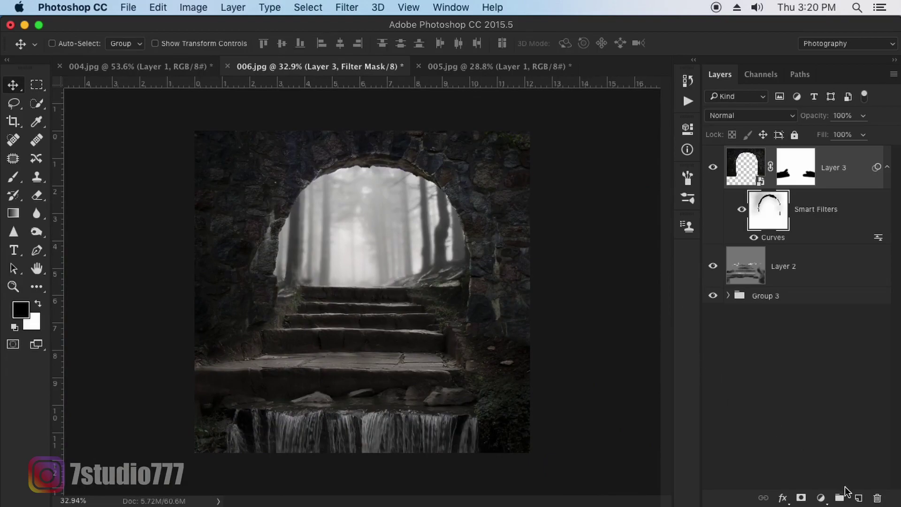
{"action": "left_click", "coordinate": [856, 497]}
{"action": "key", "text": "x"}
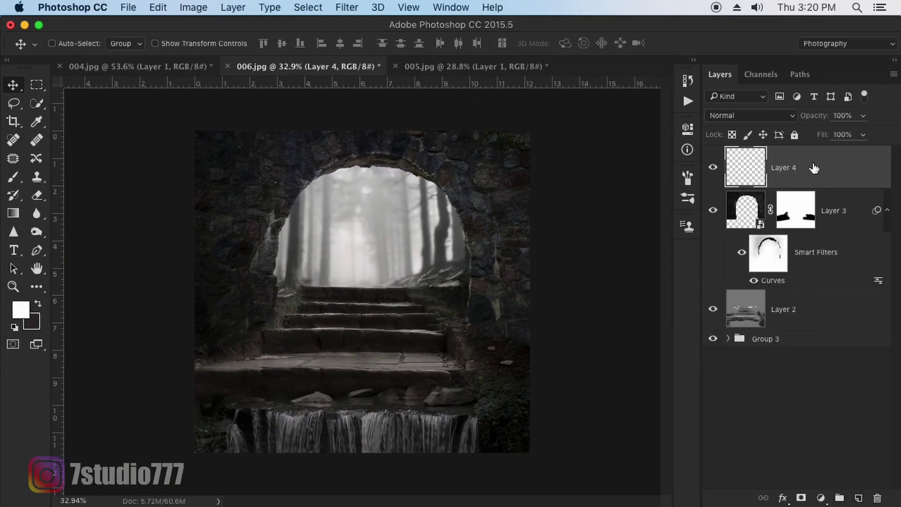
{"action": "right_click", "coordinate": [845, 154]}
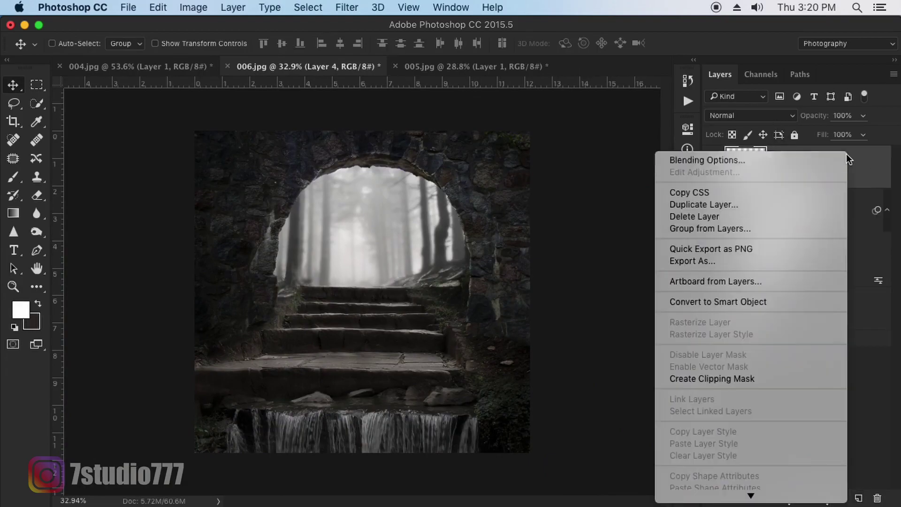
{"action": "left_click", "coordinate": [723, 379]}
{"action": "left_click", "coordinate": [750, 116]}
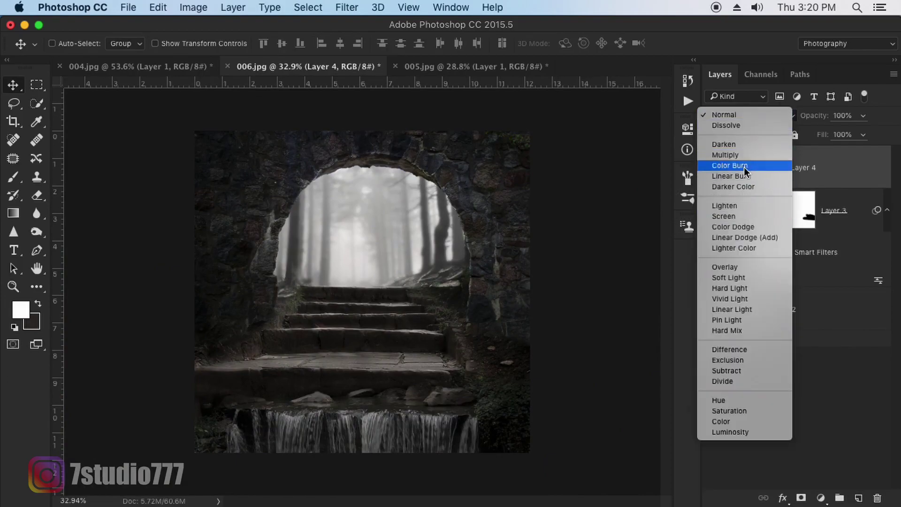
{"action": "left_click", "coordinate": [741, 277]}
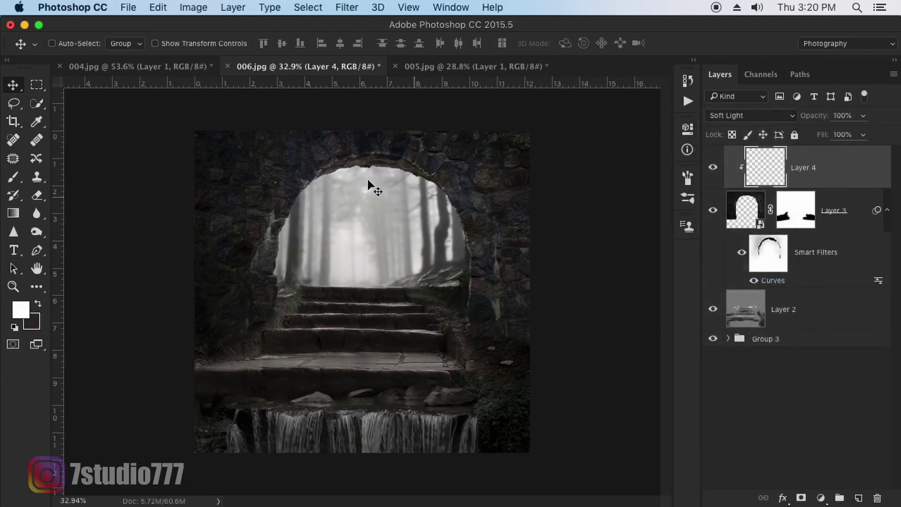
{"action": "left_click", "coordinate": [158, 7]}
{"action": "left_click", "coordinate": [176, 219]}
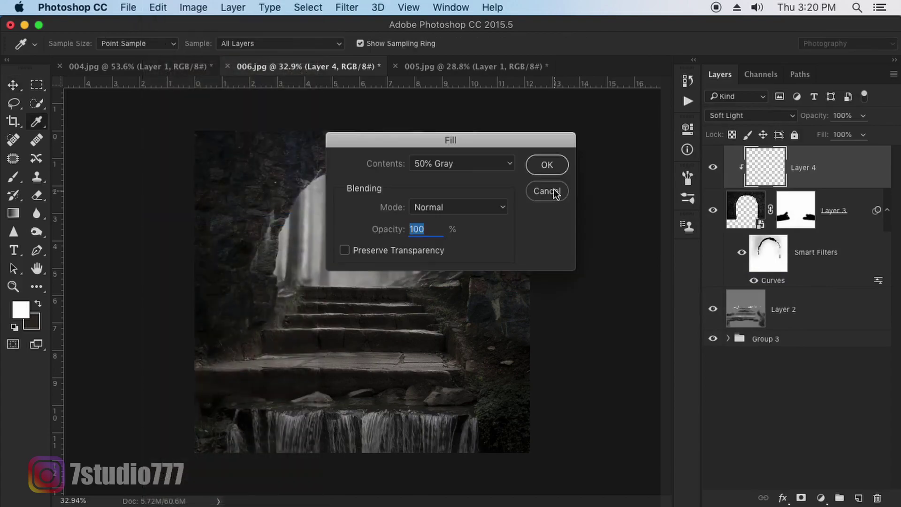
{"action": "left_click", "coordinate": [562, 165]}
{"action": "key", "text": "v"}
Burn the right pillar and upper-left arch with 300 then 200 px brushes.
{"action": "left_click", "coordinate": [37, 232]}
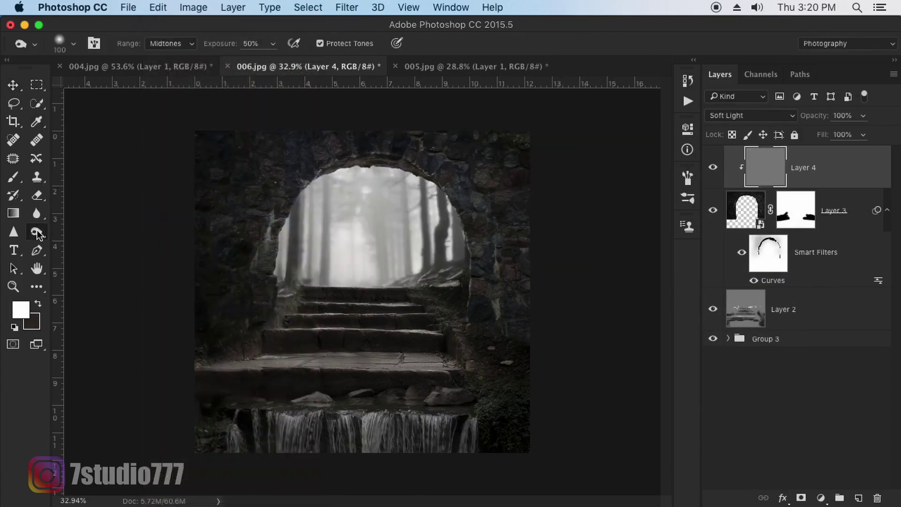
{"action": "key", "text": "bracketright"}
{"action": "key", "text": "bracketright"}
{"action": "key", "text": "bracketright"}
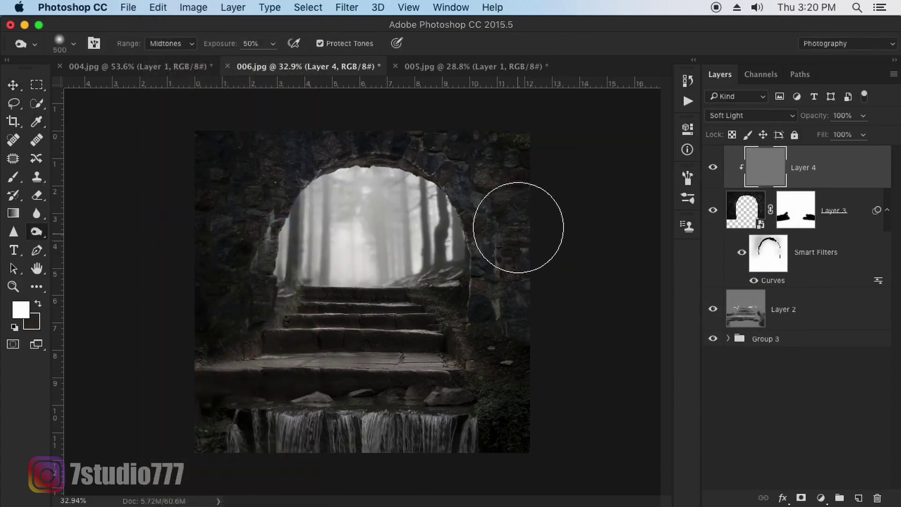
{"action": "mouse_move", "coordinate": [519, 235]}
{"action": "left_mouse_down"}
{"action": "mouse_move", "coordinate": [518, 328]}
{"action": "mouse_move", "coordinate": [521, 235]}
{"action": "mouse_move", "coordinate": [442, 142]}
{"action": "mouse_move", "coordinate": [198, 130]}
{"action": "mouse_move", "coordinate": [247, 233]}
{"action": "mouse_move", "coordinate": [244, 340]}
{"action": "left_mouse_up"}
{"action": "key", "text": "bracketleft"}
{"action": "mouse_move", "coordinate": [515, 272]}
{"action": "left_mouse_down"}
{"action": "mouse_move", "coordinate": [523, 234]}
{"action": "mouse_move", "coordinate": [467, 181]}
{"action": "mouse_move", "coordinate": [499, 318]}
{"action": "mouse_move", "coordinate": [444, 125]}
{"action": "mouse_move", "coordinate": [477, 176]}
{"action": "left_mouse_up"}
{"action": "key", "text": "bracketleft"}
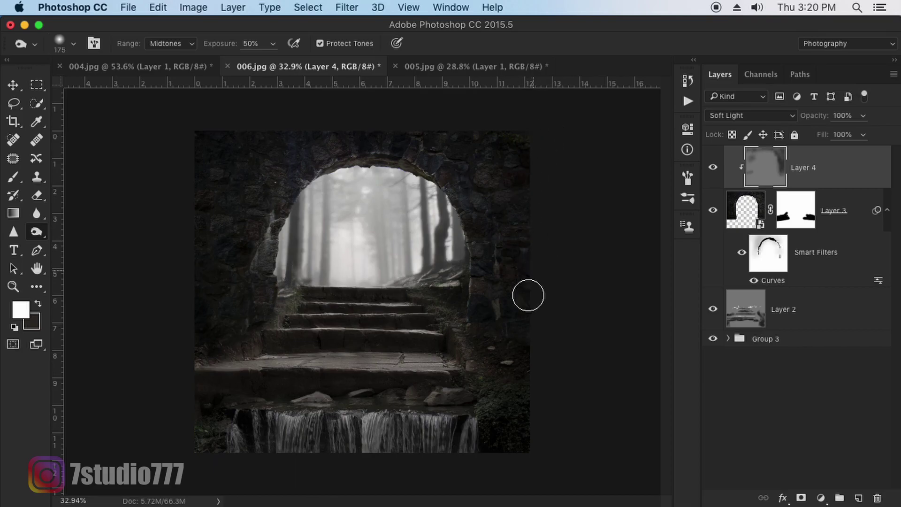
Dodge the right pillar and the arch's top rim with an 80 px brush.
{"action": "right_click", "coordinate": [38, 228]}
{"action": "left_click", "coordinate": [94, 230]}
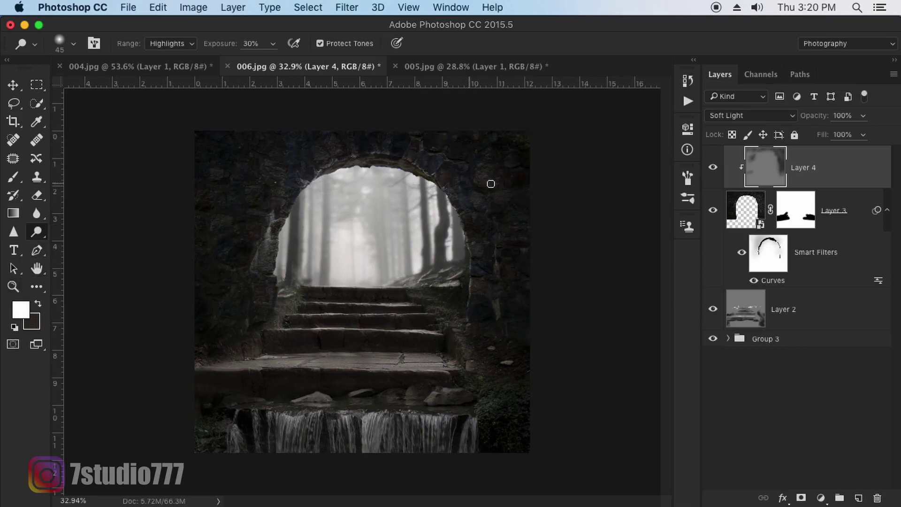
{"action": "key", "text": "bracketright"}
{"action": "key", "text": "bracketright"}
{"action": "key", "text": "bracketright"}
{"action": "left_click_drag", "start_coordinate": [469, 255], "coordinate": [470, 319]}
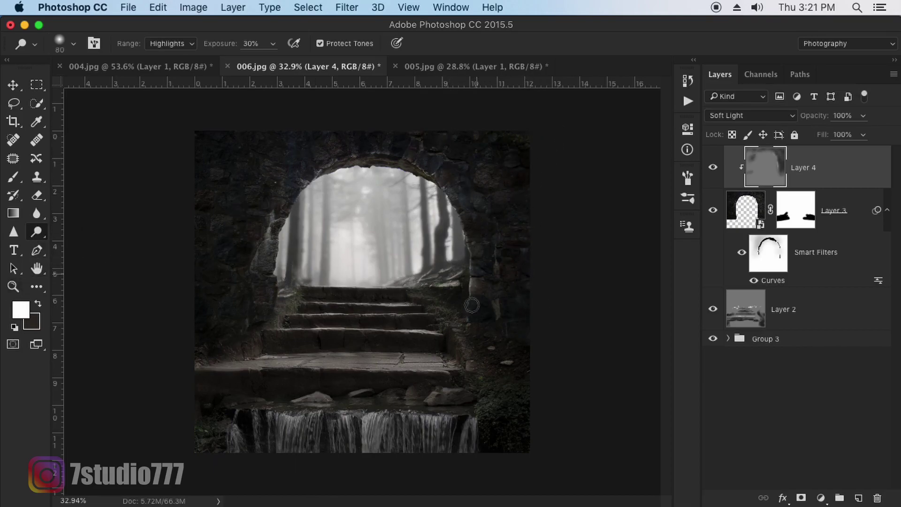
{"action": "mouse_move", "coordinate": [356, 159]}
{"action": "left_mouse_down"}
{"action": "mouse_move", "coordinate": [427, 178]}
{"action": "mouse_move", "coordinate": [381, 165]}
{"action": "left_mouse_up"}
{"action": "key", "text": "e"}
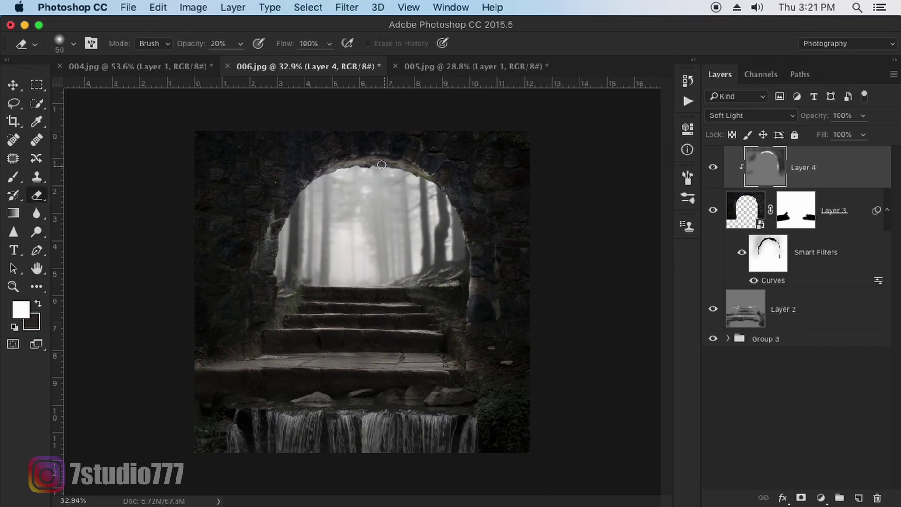
{"action": "key", "text": "o"}
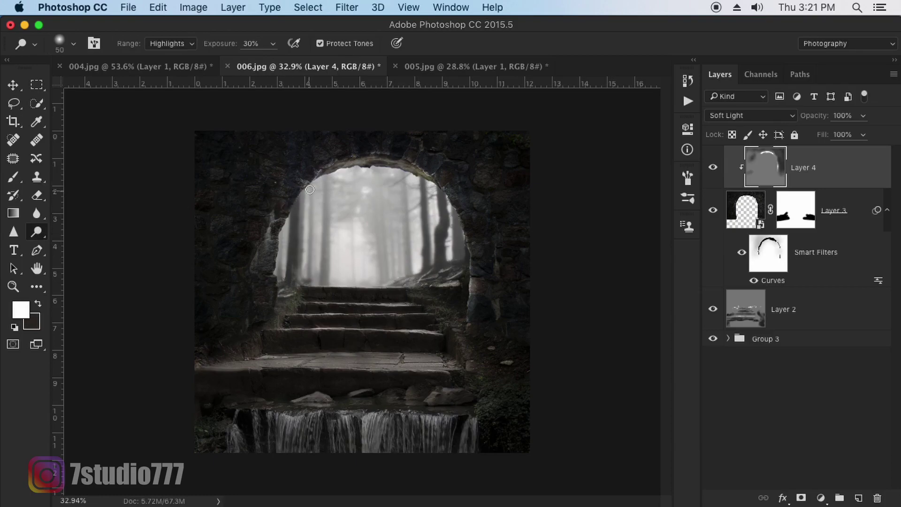
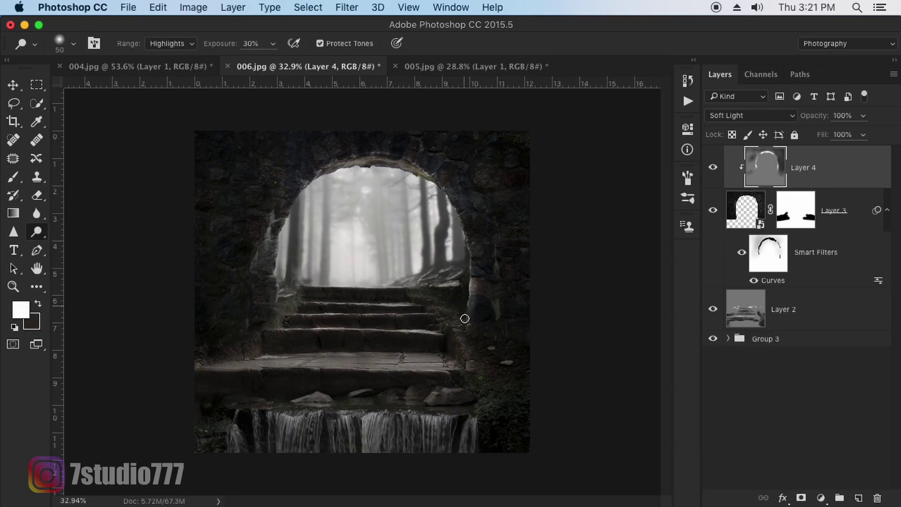
Burn the lower-left steps and right pillar base on Layer 2, then the pillar's bluish band on Layer 4.
{"action": "key", "text": "v"}
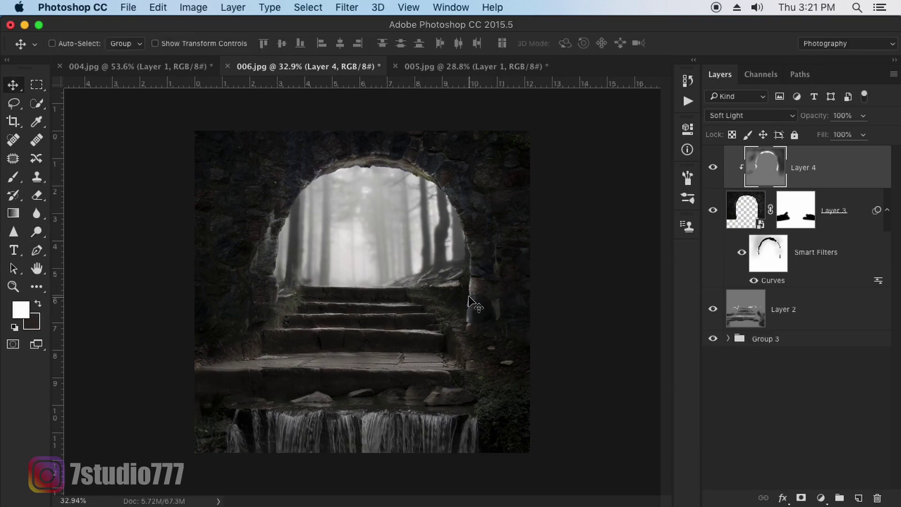
{"action": "left_click", "coordinate": [743, 305]}
{"action": "left_click", "coordinate": [37, 231]}
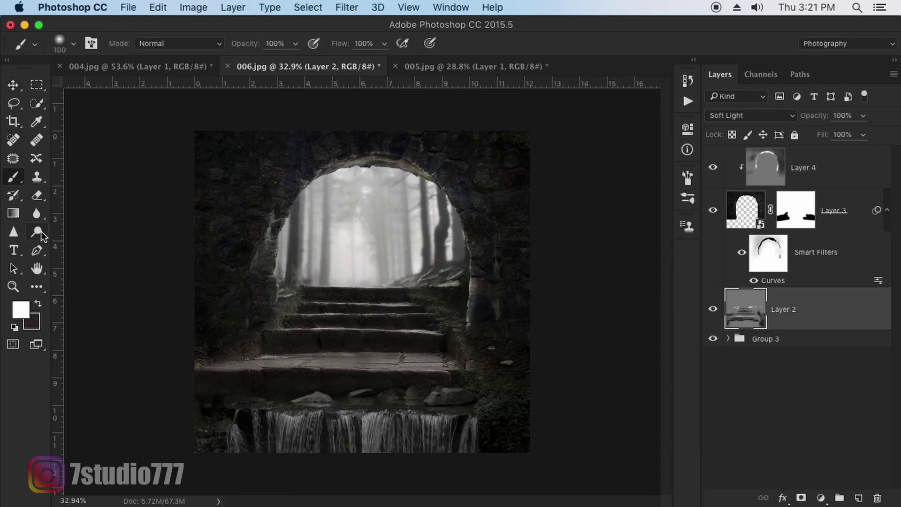
{"action": "right_click", "coordinate": [41, 231]}
{"action": "left_click", "coordinate": [70, 239]}
{"action": "mouse_move", "coordinate": [242, 346]}
{"action": "left_mouse_down"}
{"action": "mouse_move", "coordinate": [191, 358]}
{"action": "mouse_move", "coordinate": [267, 361]}
{"action": "mouse_move", "coordinate": [201, 364]}
{"action": "left_mouse_up"}
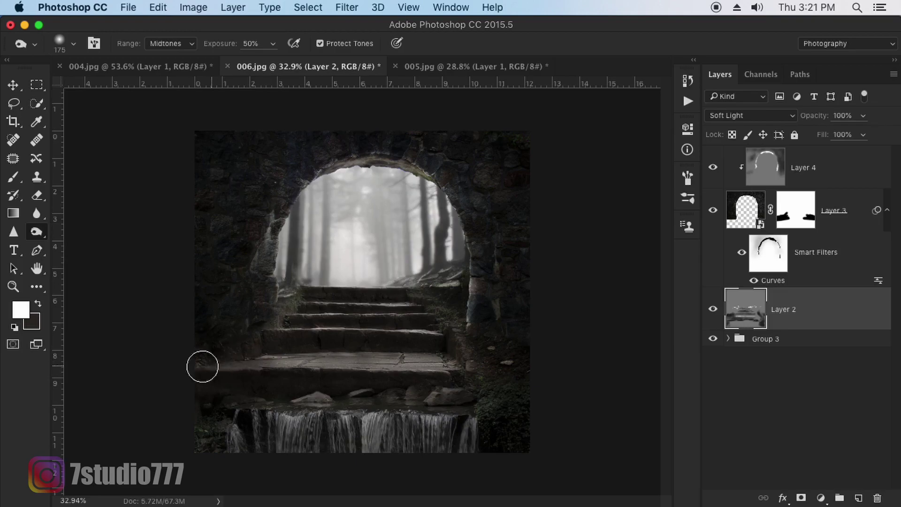
{"action": "mouse_move", "coordinate": [474, 364]}
{"action": "left_mouse_down"}
{"action": "mouse_move", "coordinate": [466, 322]}
{"action": "mouse_move", "coordinate": [513, 322]}
{"action": "left_mouse_up"}
{"action": "key", "text": "alt+bracketright"}
{"action": "key", "text": "alt+bracketright"}
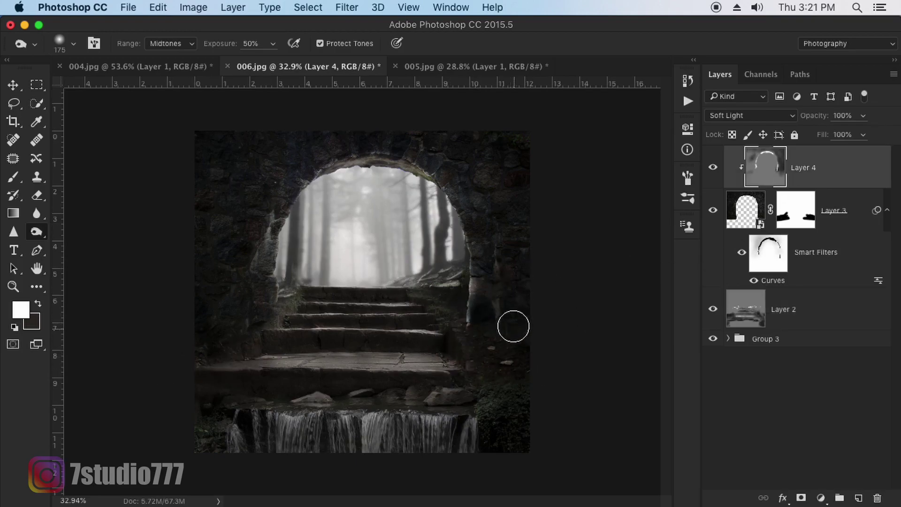
{"action": "left_click_drag", "start_coordinate": [481, 280], "coordinate": [478, 342]}
Select all layers down to Group 3 and group them into one group.
{"action": "key", "text": "v"}
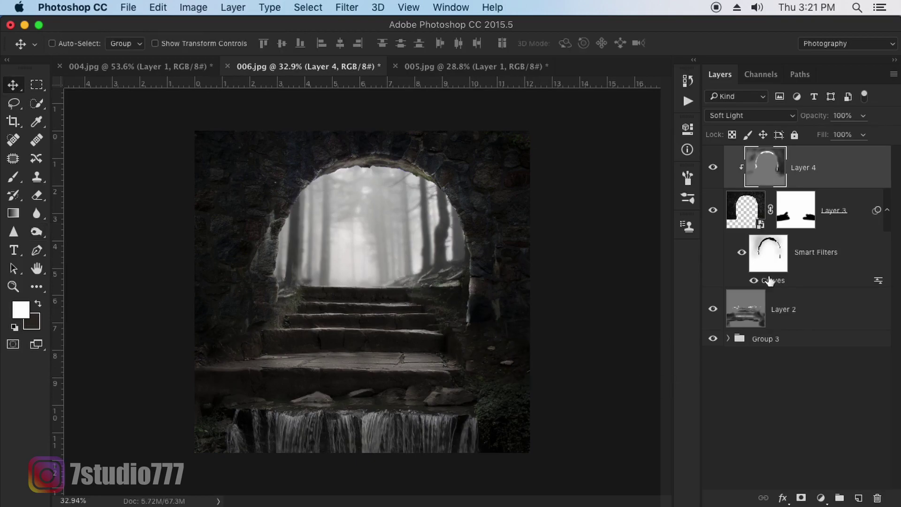
{"action": "left_click", "coordinate": [762, 339], "text": "shift"}
{"action": "key", "text": "ctrl+g"}
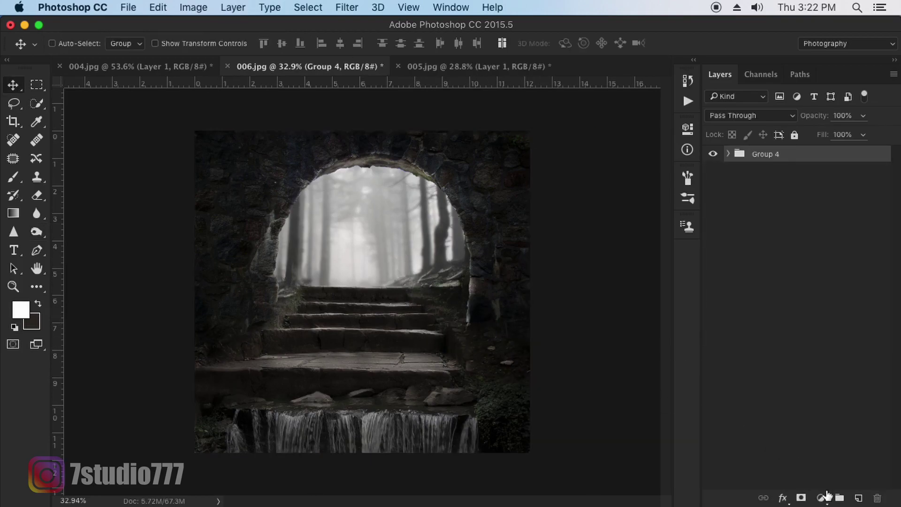
Add a Curves adjustment with a gentle S curve that lowers the shadows and lifts the highlights.
{"action": "left_click", "coordinate": [827, 496]}
{"action": "left_click", "coordinate": [833, 300]}
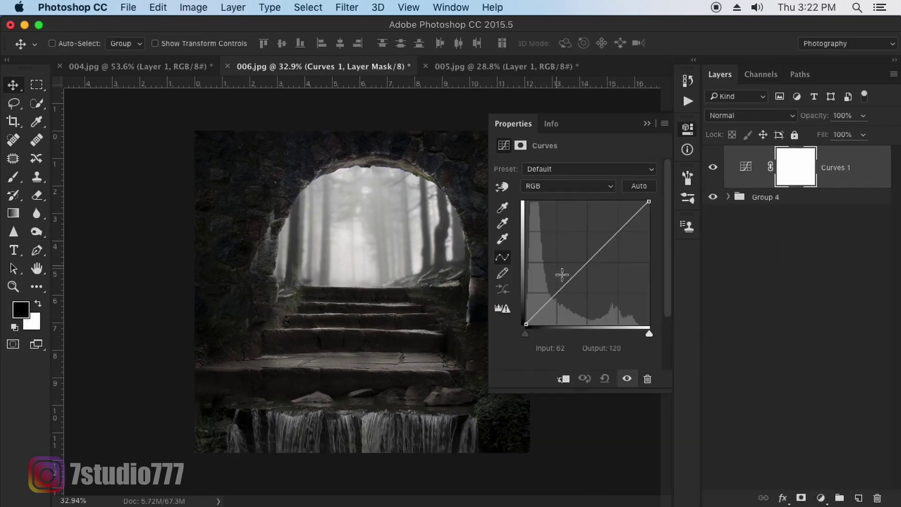
{"action": "left_click_drag", "start_coordinate": [557, 295], "coordinate": [558, 312]}
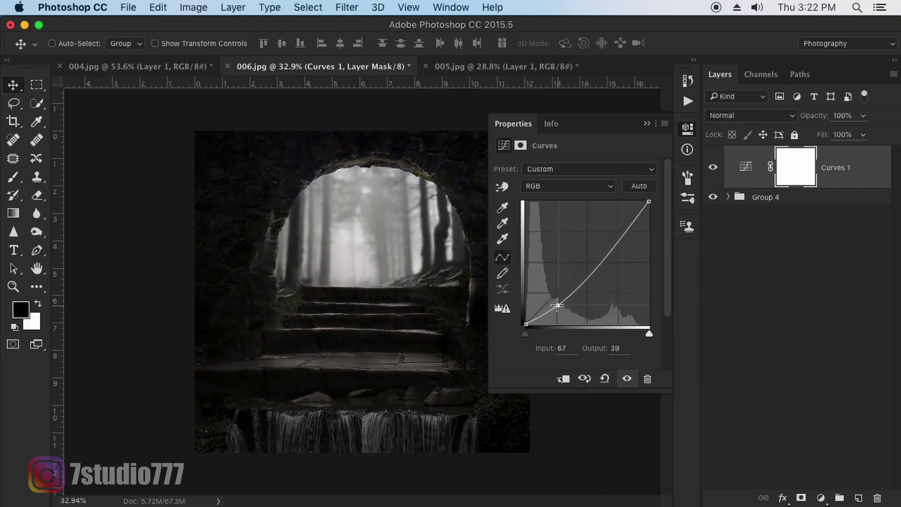
{"action": "left_click_drag", "start_coordinate": [601, 263], "coordinate": [601, 248]}
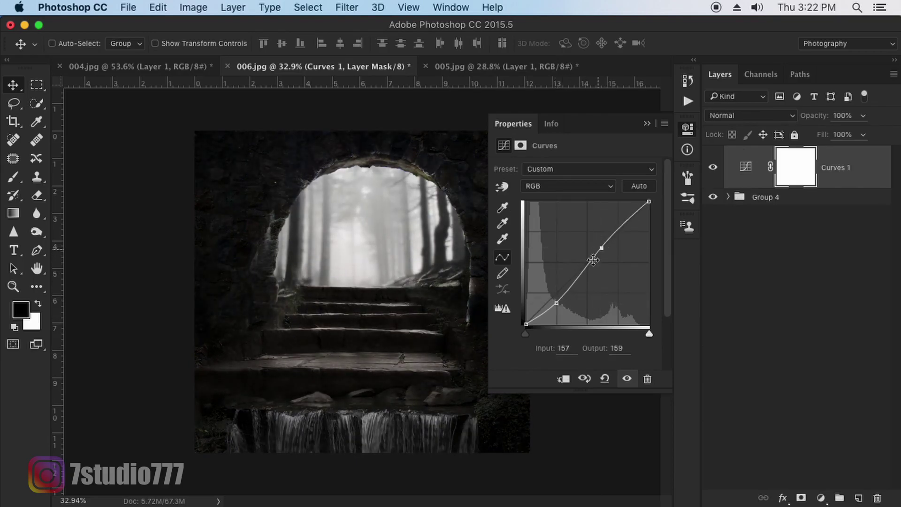
{"action": "left_click_drag", "start_coordinate": [558, 300], "coordinate": [556, 300]}
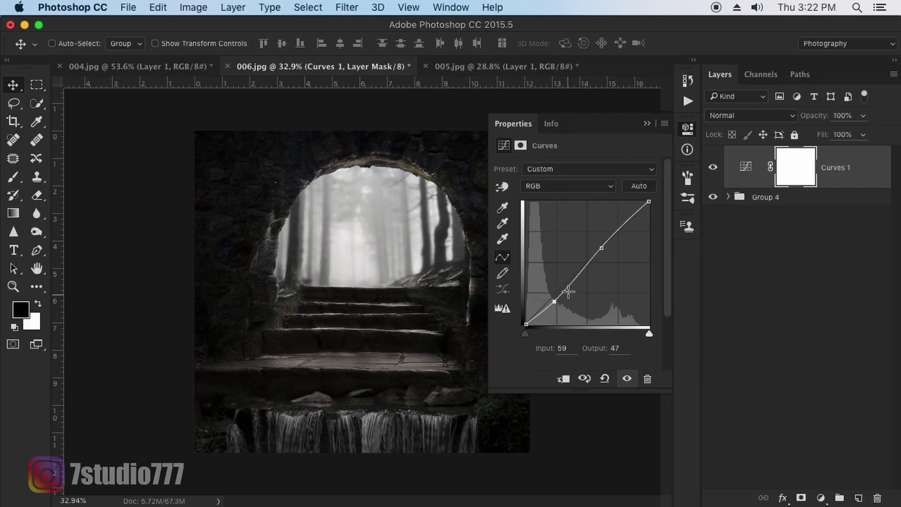
{"action": "left_click", "coordinate": [647, 124]}
{"action": "left_click", "coordinate": [728, 197]}
{"action": "left_click", "coordinate": [732, 230]}
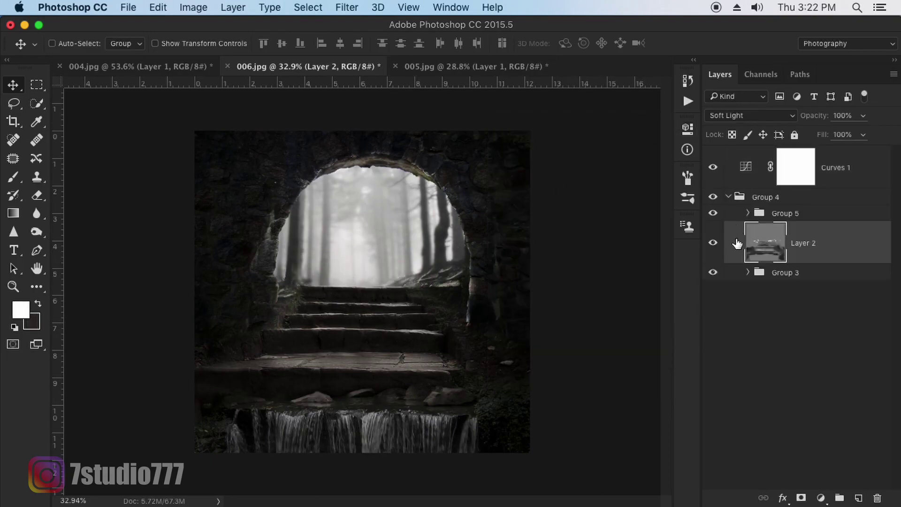
Shrink the placed woman image, position her on the top steps and add a layer mask.
{"action": "left_click_drag", "start_coordinate": [472, 126], "coordinate": [383, 246]}
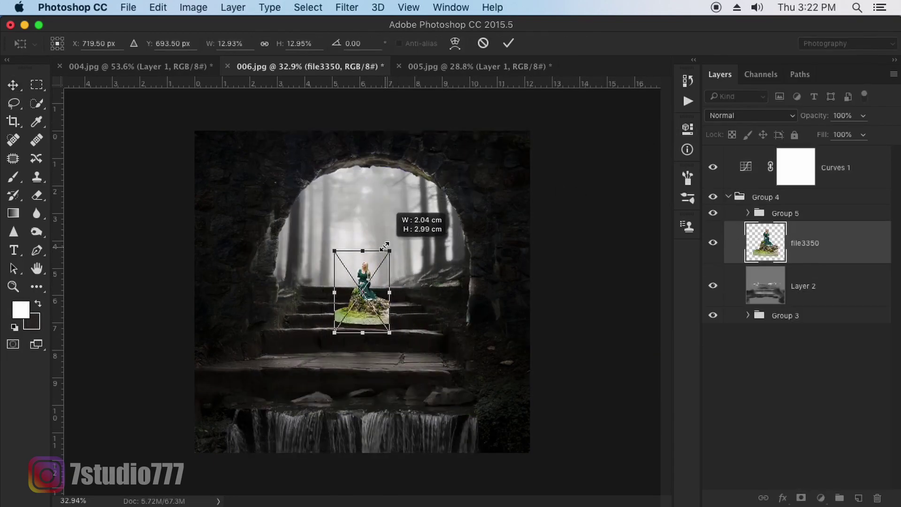
{"action": "key", "text": "Return"}
{"action": "key", "text": "z"}
{"action": "mouse_move", "coordinate": [354, 300]}
{"action": "left_mouse_down"}
{"action": "mouse_move", "coordinate": [411, 296]}
{"action": "mouse_move", "coordinate": [439, 313]}
{"action": "left_mouse_up"}
{"action": "key", "text": "v"}
{"action": "left_click", "coordinate": [800, 497]}
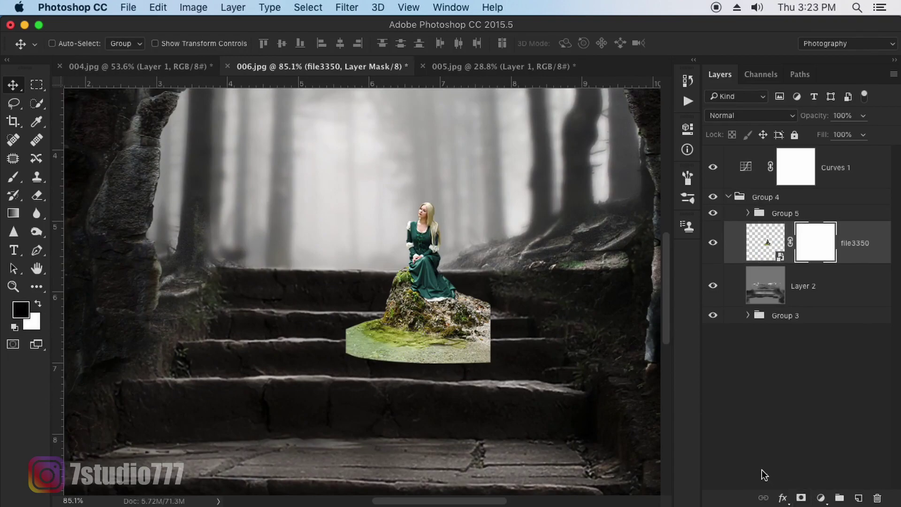
Use a hard round black brush on the mask to hide the green base under the rock.
{"action": "key", "text": "b"}
{"action": "key", "text": "x"}
{"action": "right_click", "coordinate": [412, 272]}
{"action": "left_click", "coordinate": [496, 357]}
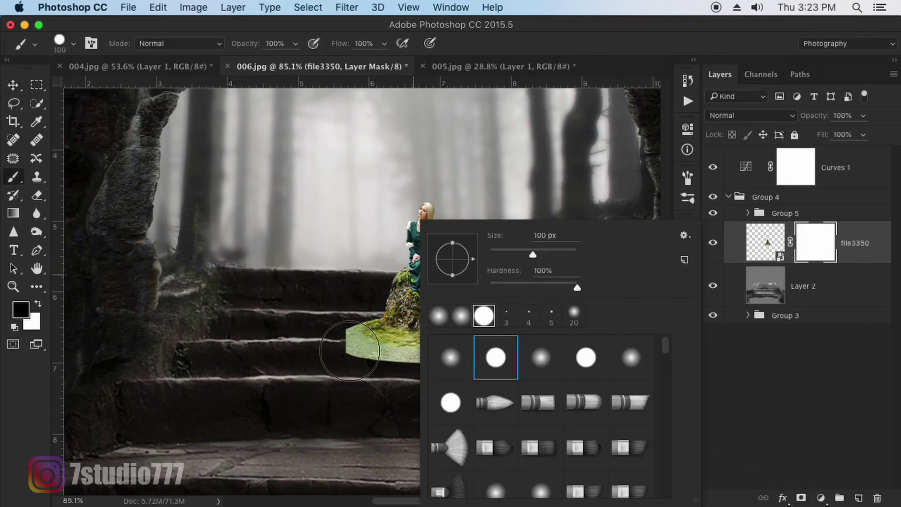
{"action": "left_click", "coordinate": [331, 346]}
{"action": "left_click_drag", "start_coordinate": [380, 338], "coordinate": [540, 343]}
{"action": "key", "text": "z"}
{"action": "left_click_drag", "start_coordinate": [415, 290], "coordinate": [445, 290]}
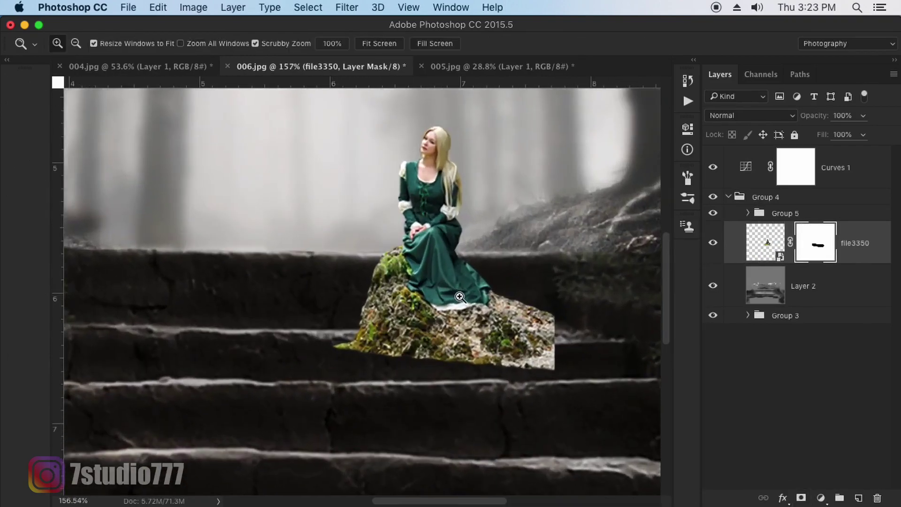
{"action": "key", "text": "b"}
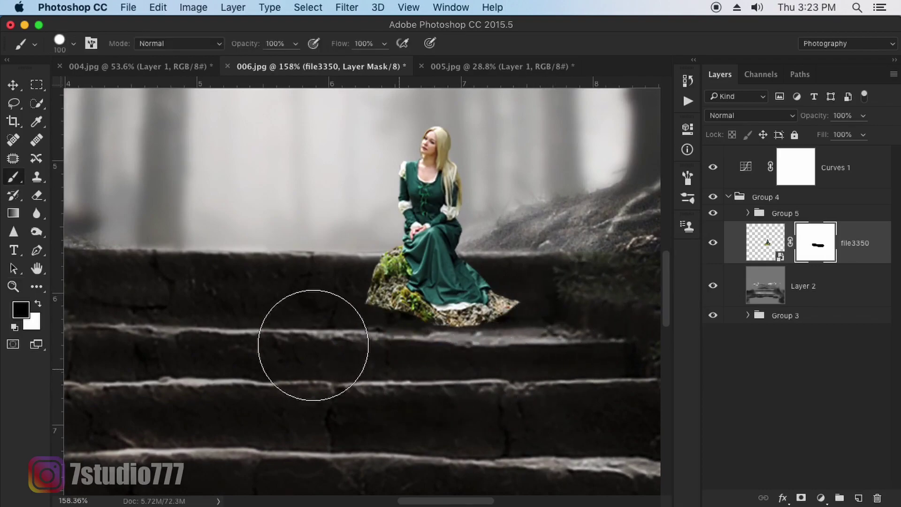
{"action": "mouse_move", "coordinate": [319, 338]}
{"action": "left_mouse_down"}
{"action": "mouse_move", "coordinate": [382, 284]}
{"action": "mouse_move", "coordinate": [427, 286]}
{"action": "left_mouse_up"}
Mask away the remaining rock and moss around the dress hem with smaller brush sizes.
{"action": "key", "text": "z"}
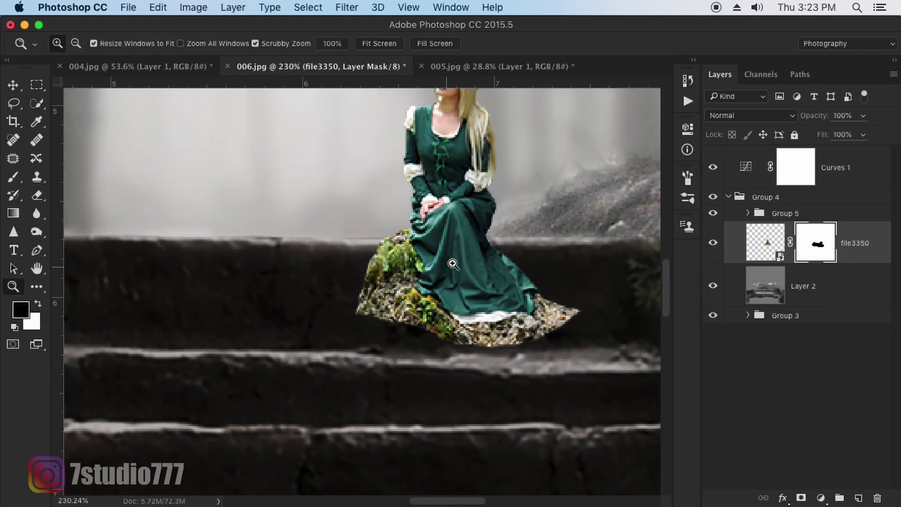
{"action": "key", "text": "b"}
{"action": "key", "text": "bracketleft"}
{"action": "key", "text": "bracketleft"}
{"action": "key", "text": "bracketleft"}
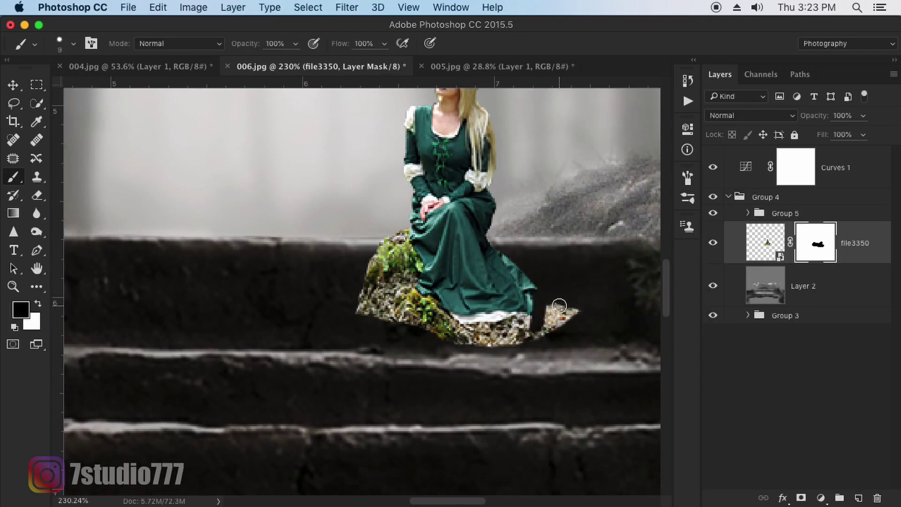
{"action": "key", "text": "bracketright"}
{"action": "key", "text": "bracketright"}
{"action": "key", "text": "bracketright"}
{"action": "mouse_move", "coordinate": [562, 308]}
{"action": "left_mouse_down"}
{"action": "mouse_move", "coordinate": [535, 329]}
{"action": "mouse_move", "coordinate": [416, 305]}
{"action": "left_mouse_up"}
{"action": "key", "text": "bracketleft"}
{"action": "key", "text": "bracketleft"}
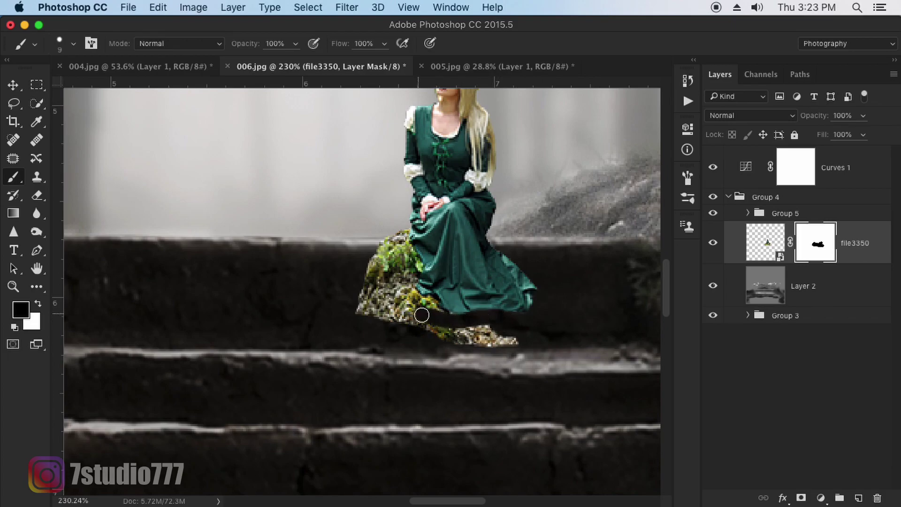
{"action": "key", "text": "bracketright"}
{"action": "key", "text": "bracketright"}
{"action": "key", "text": "bracketright"}
{"action": "mouse_move", "coordinate": [520, 342]}
{"action": "left_mouse_down"}
{"action": "mouse_move", "coordinate": [418, 322]}
{"action": "mouse_move", "coordinate": [380, 237]}
{"action": "left_mouse_up"}
{"action": "key", "text": "bracketleft"}
{"action": "key", "text": "bracketleft"}
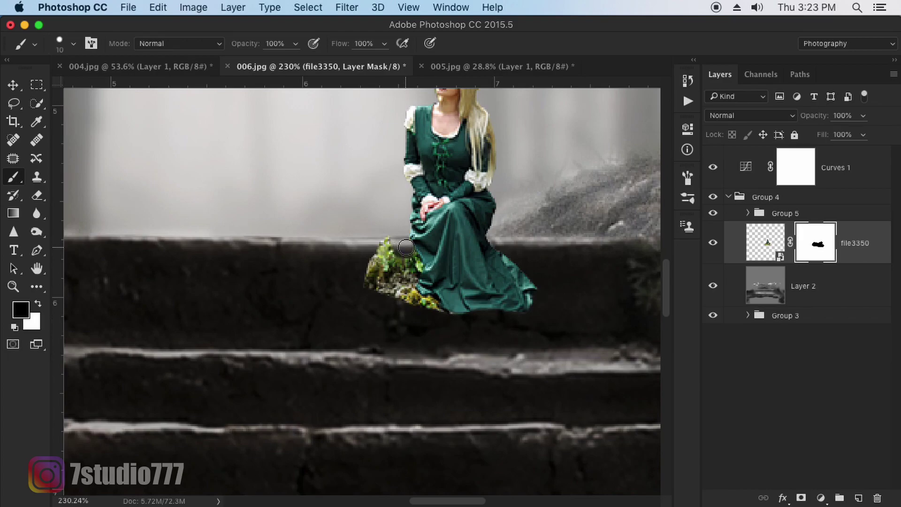
{"action": "left_click_drag", "start_coordinate": [410, 272], "coordinate": [409, 295]}
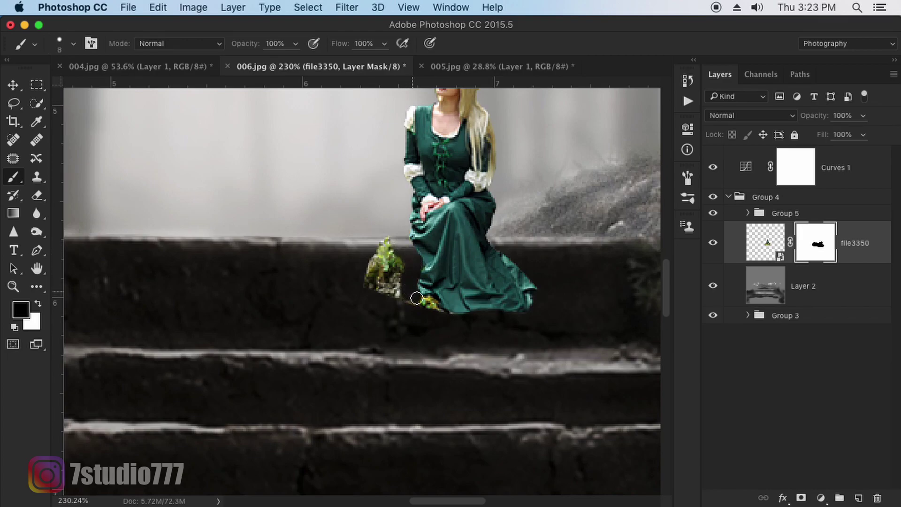
{"action": "key", "text": "bracketright"}
{"action": "key", "text": "bracketright"}
{"action": "key", "text": "bracketright"}
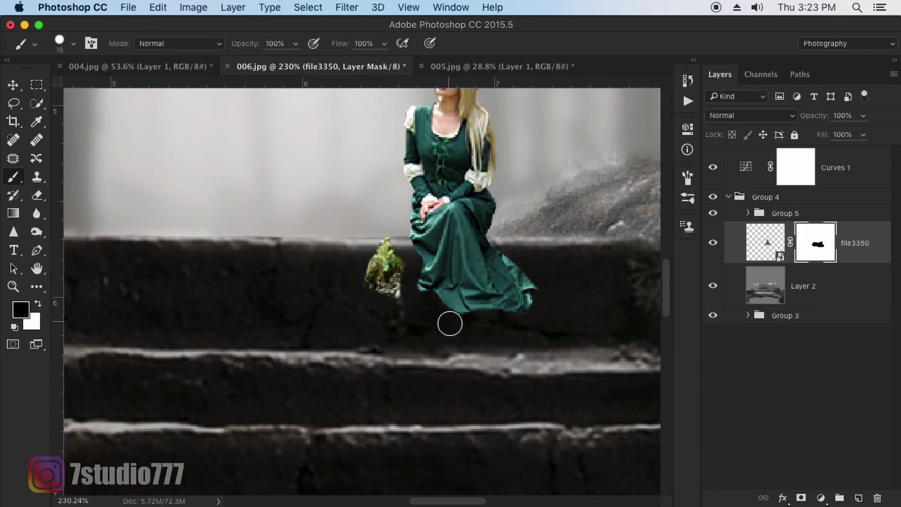
{"action": "left_click_drag", "start_coordinate": [398, 302], "coordinate": [370, 251]}
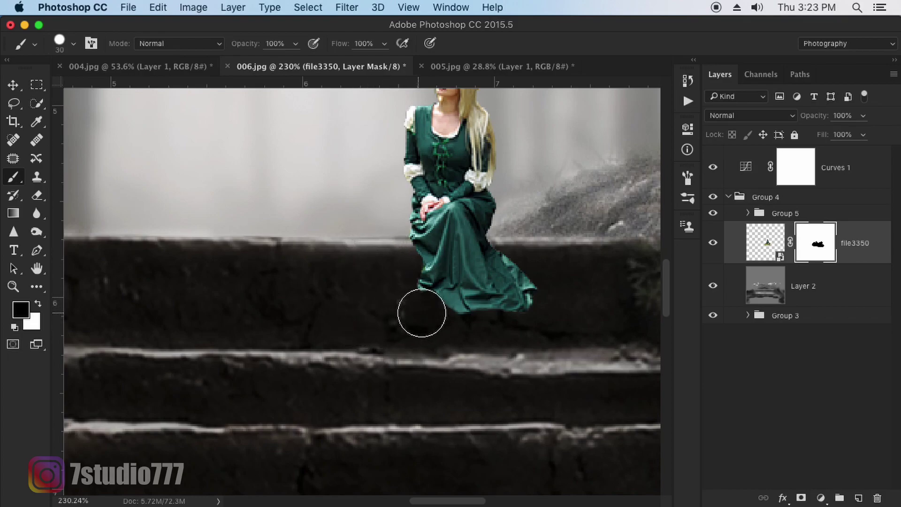
{"action": "key", "text": "z"}
{"action": "left_click", "coordinate": [449, 302], "text": "alt"}
Desaturate the woman's image to -42 saturation with Hue/Saturation.
{"action": "key", "text": "v"}
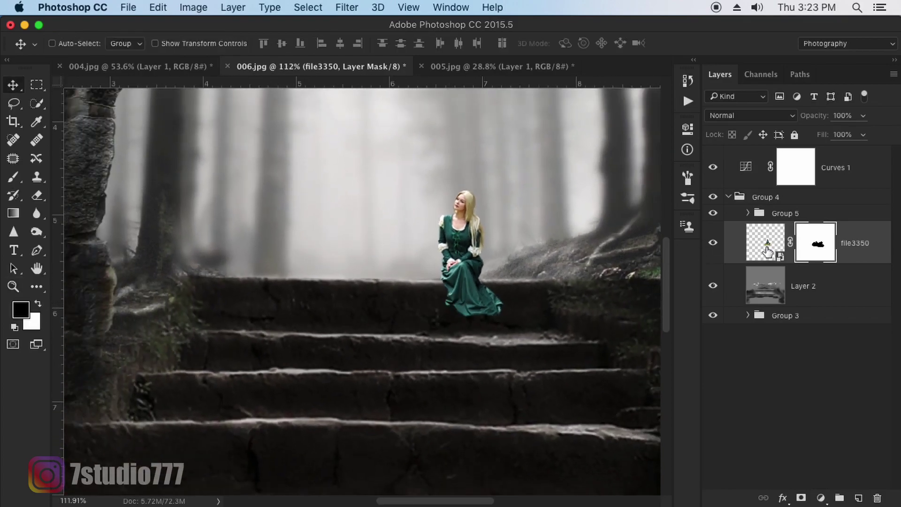
{"action": "left_click", "coordinate": [767, 252]}
{"action": "key", "text": "ctrl+u"}
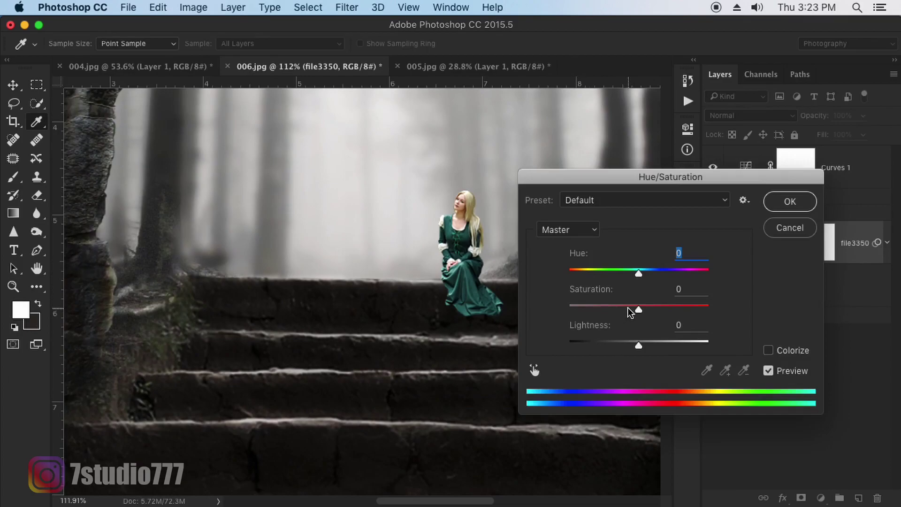
{"action": "left_click_drag", "start_coordinate": [628, 309], "coordinate": [609, 310]}
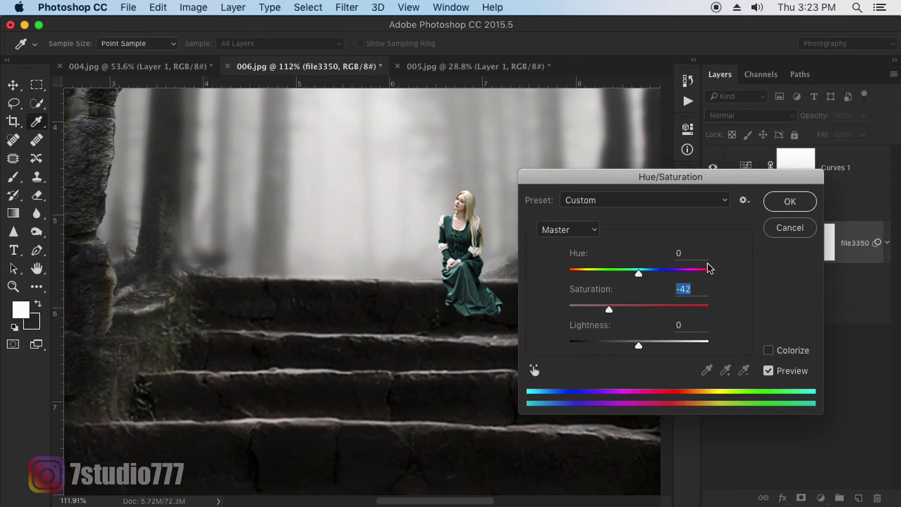
{"action": "left_click", "coordinate": [795, 199]}
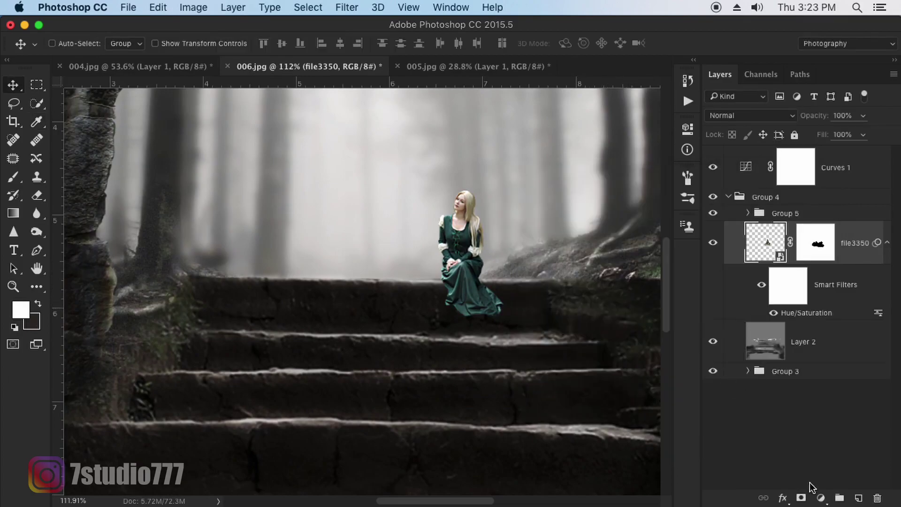
{"action": "left_click", "coordinate": [820, 496]}
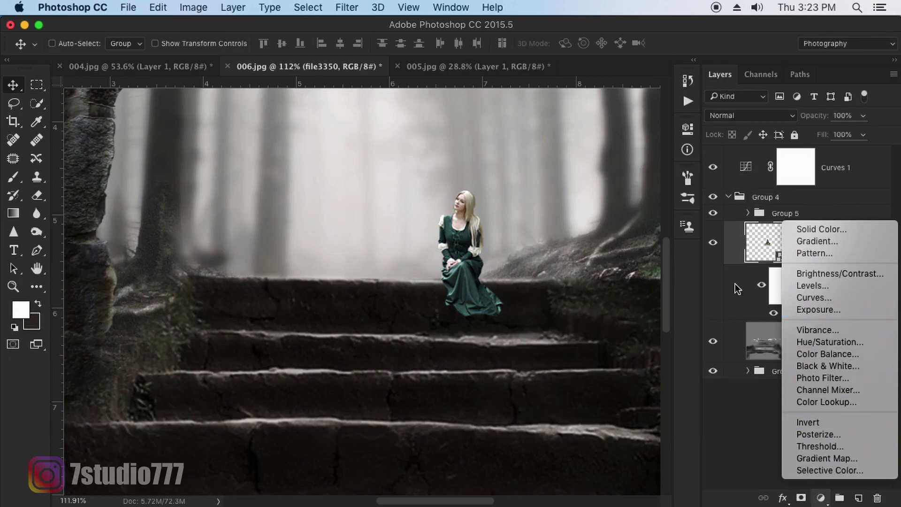
Add a Brightness/Contrast adjustment clipped to the woman, set to brightness -44 and contrast 50.
{"action": "left_click", "coordinate": [825, 273]}
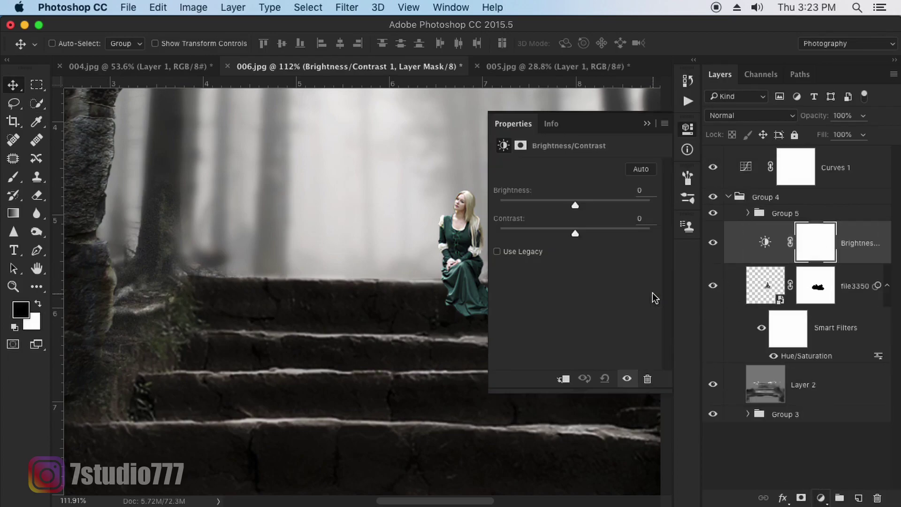
{"action": "left_click", "coordinate": [562, 380]}
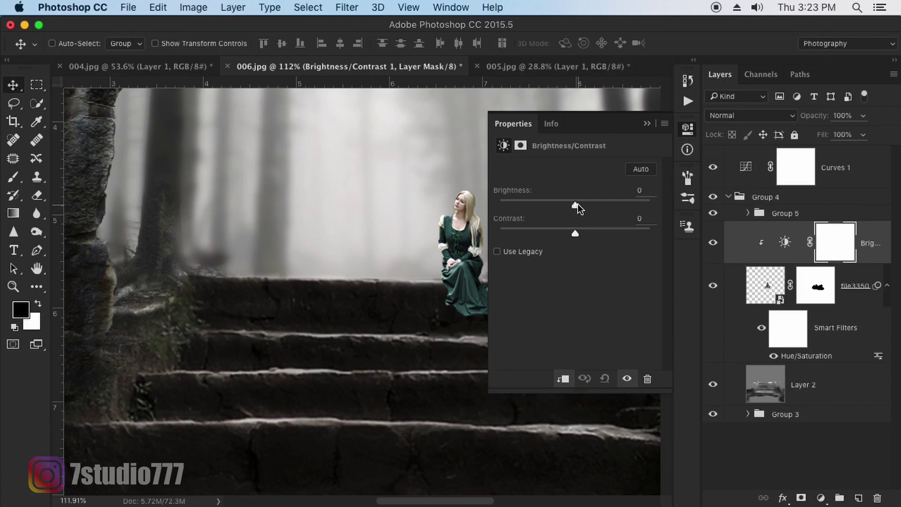
{"action": "mouse_move", "coordinate": [574, 205]}
{"action": "left_mouse_down"}
{"action": "mouse_move", "coordinate": [556, 205]}
{"action": "mouse_move", "coordinate": [599, 230]}
{"action": "left_mouse_up"}
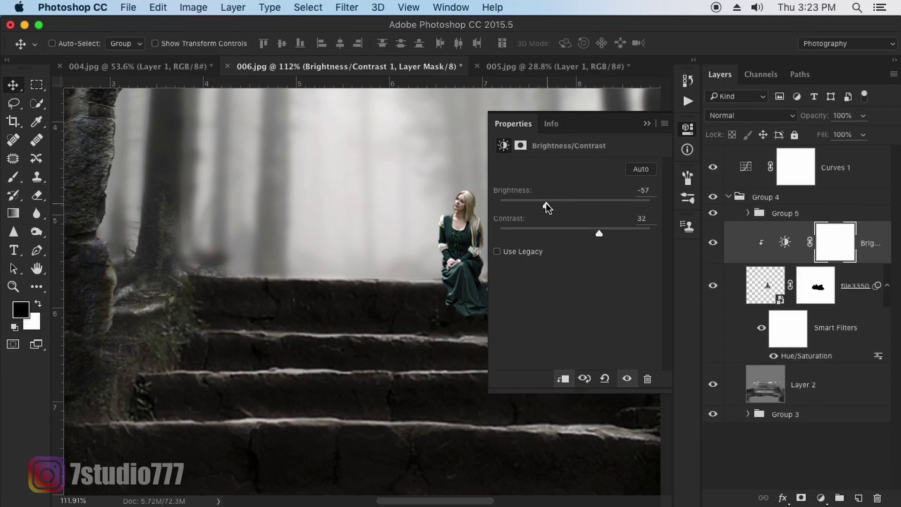
{"action": "left_click_drag", "start_coordinate": [546, 204], "coordinate": [544, 204]}
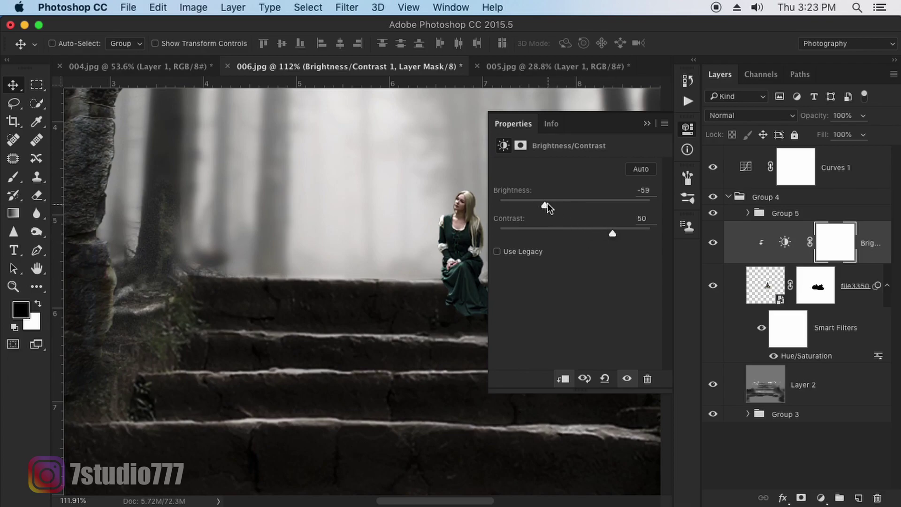
{"action": "left_click_drag", "start_coordinate": [547, 204], "coordinate": [553, 204]}
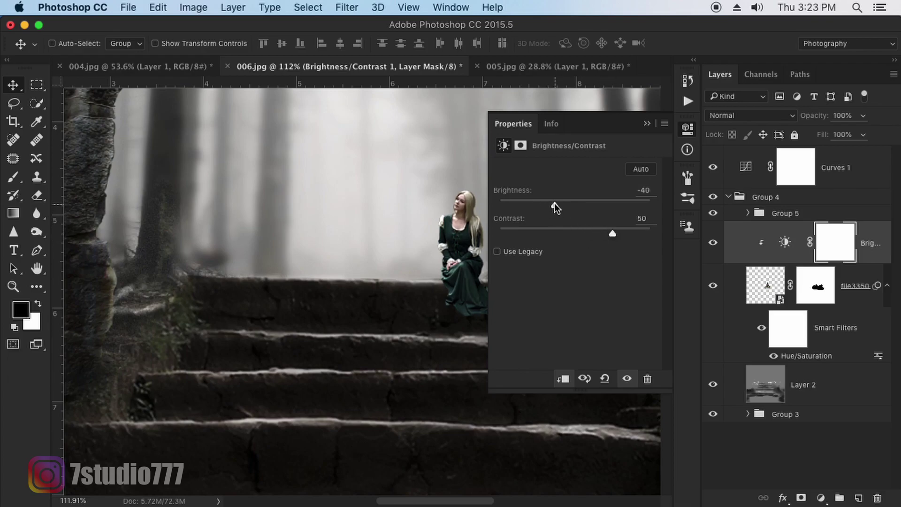
{"action": "left_click", "coordinate": [647, 123]}
{"action": "left_click", "coordinate": [886, 287]}
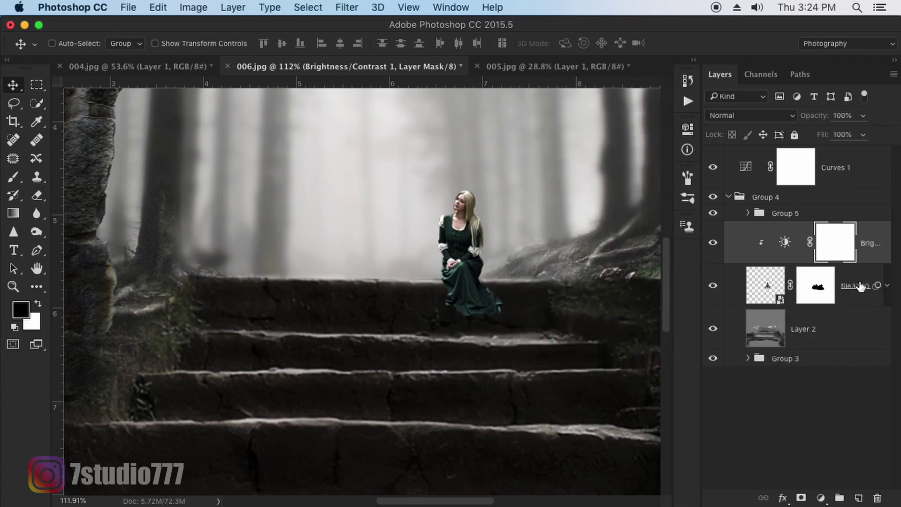
{"action": "left_click", "coordinate": [849, 279]}
Group the woman's layers, then scale the placed wolf to about a third and move it onto the top step.
{"action": "key", "text": "super+g"}
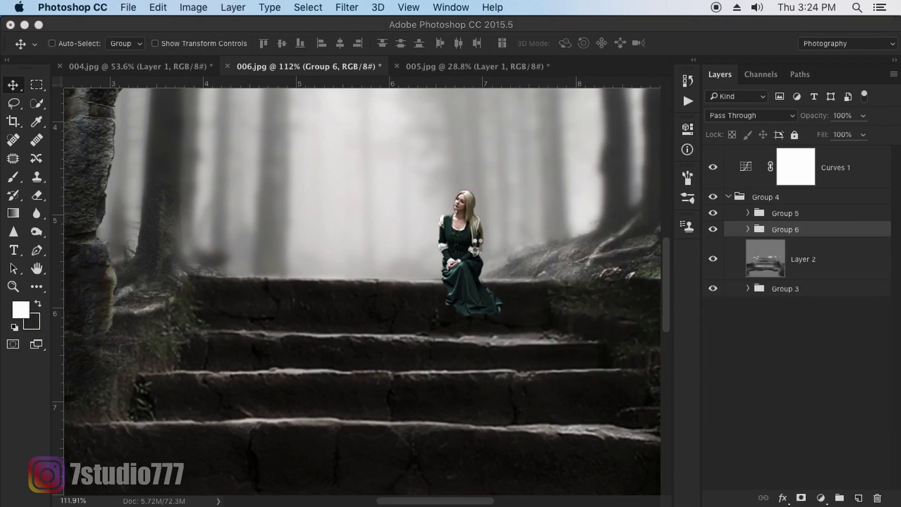
{"action": "left_click_drag", "start_coordinate": [588, 228], "coordinate": [378, 301]}
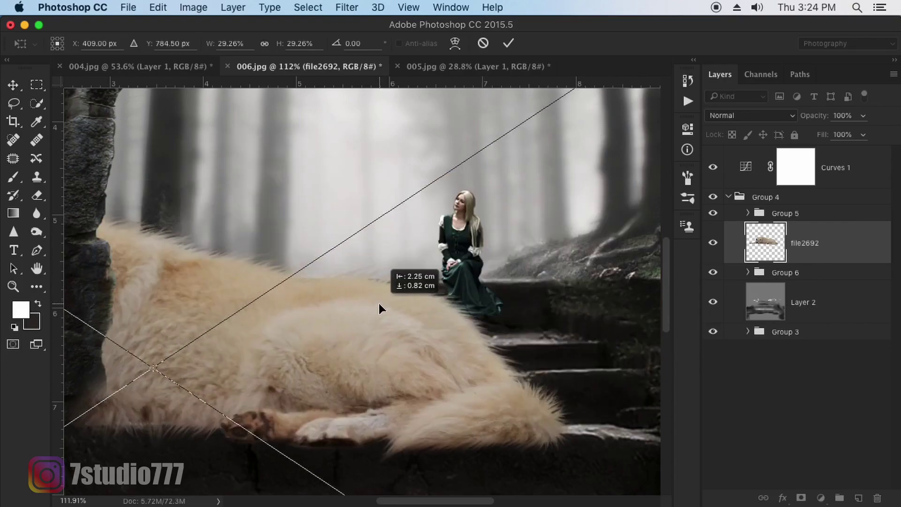
{"action": "key", "text": "super+minus"}
{"action": "key", "text": "super+minus"}
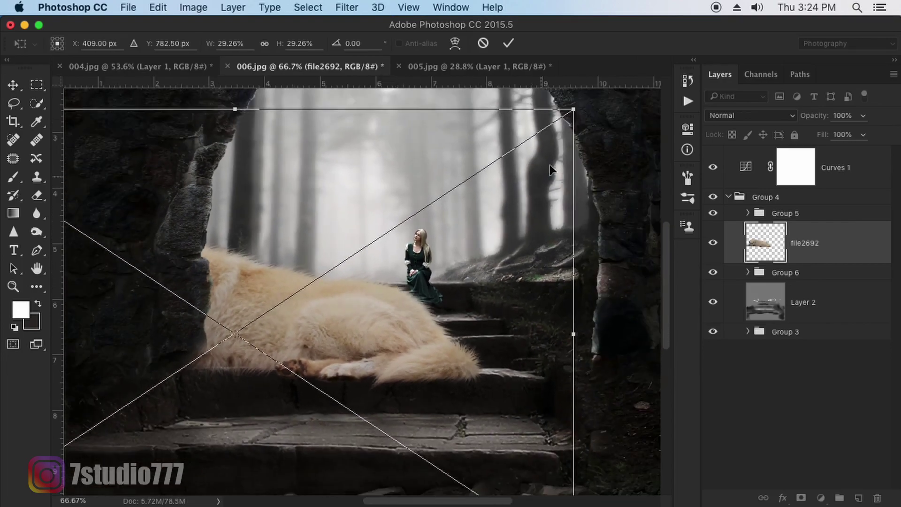
{"action": "left_click_drag", "start_coordinate": [573, 109], "coordinate": [564, 117]}
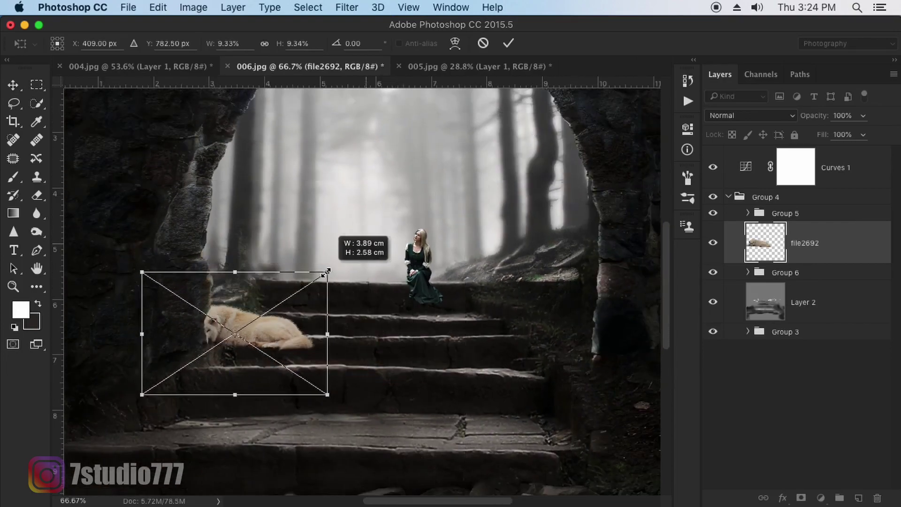
{"action": "left_click_drag", "start_coordinate": [393, 233], "coordinate": [396, 288]}
{"action": "key", "text": "Return"}
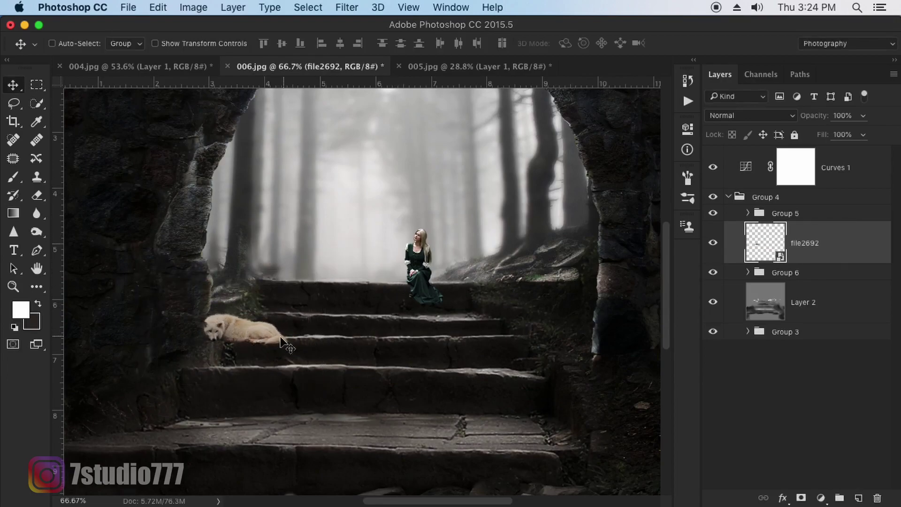
{"action": "mouse_move", "coordinate": [288, 338]}
{"action": "left_mouse_down"}
{"action": "mouse_move", "coordinate": [400, 275]}
{"action": "mouse_move", "coordinate": [417, 276]}
{"action": "left_mouse_up"}
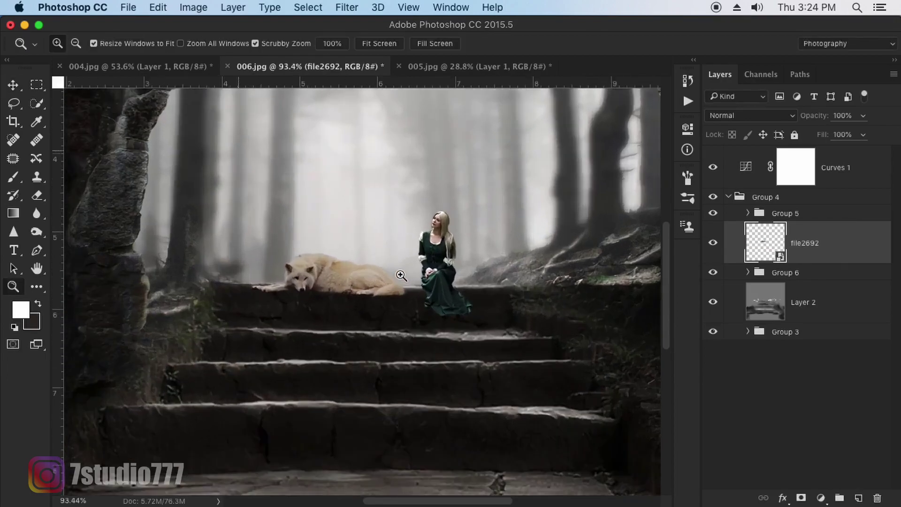
Shrink the wolf slightly more, tilt it to match the step and nudge it toward the woman.
{"action": "key", "text": "ctrl+t"}
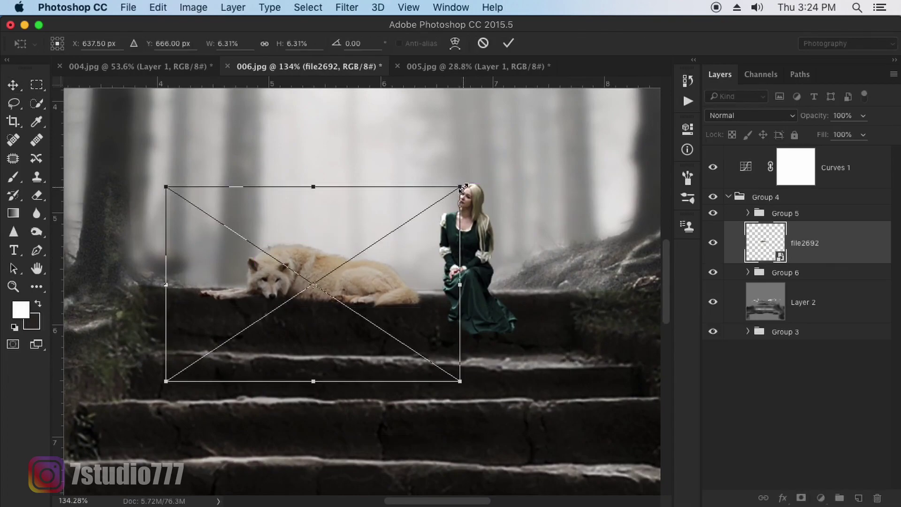
{"action": "left_click_drag", "start_coordinate": [460, 186], "coordinate": [422, 211]}
{"action": "left_click_drag", "start_coordinate": [476, 280], "coordinate": [422, 256]}
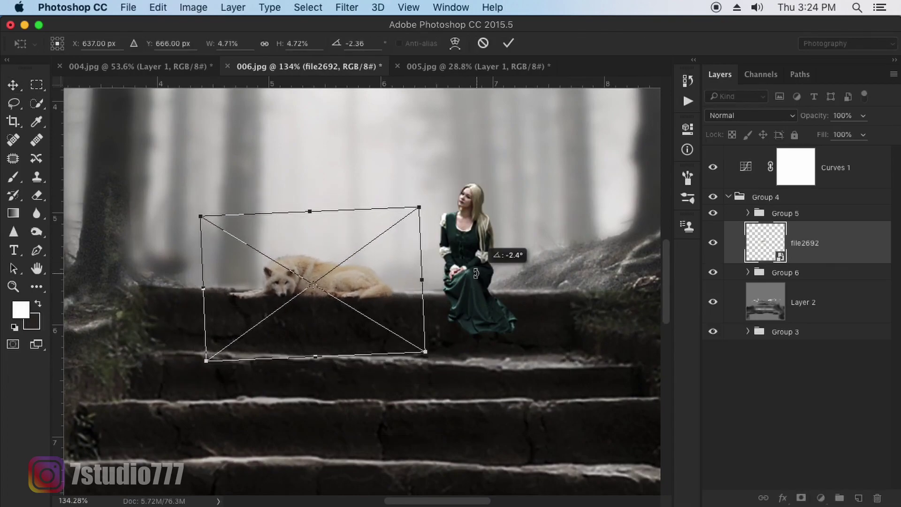
{"action": "key", "text": "Return"}
{"action": "left_click_drag", "start_coordinate": [381, 293], "coordinate": [409, 288]}
{"action": "key", "text": "ctrl+t"}
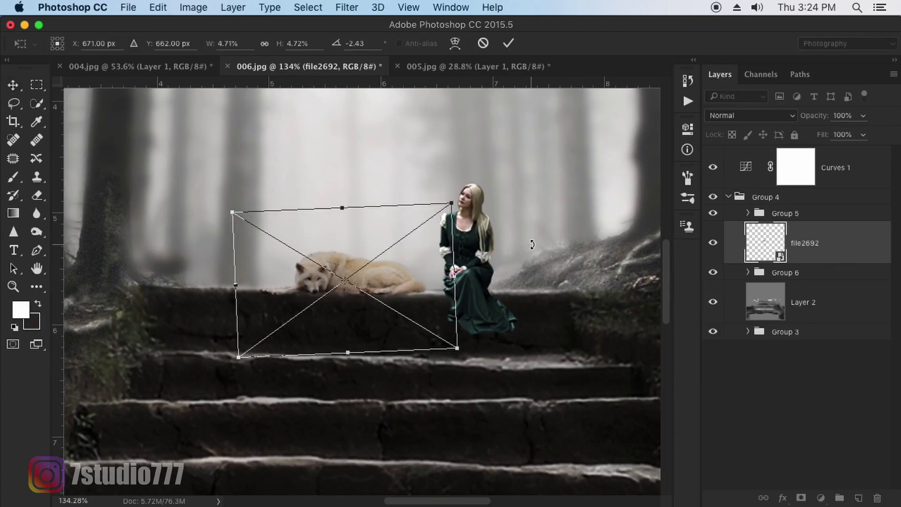
{"action": "left_click_drag", "start_coordinate": [532, 244], "coordinate": [526, 245]}
{"action": "key", "text": "Return"}
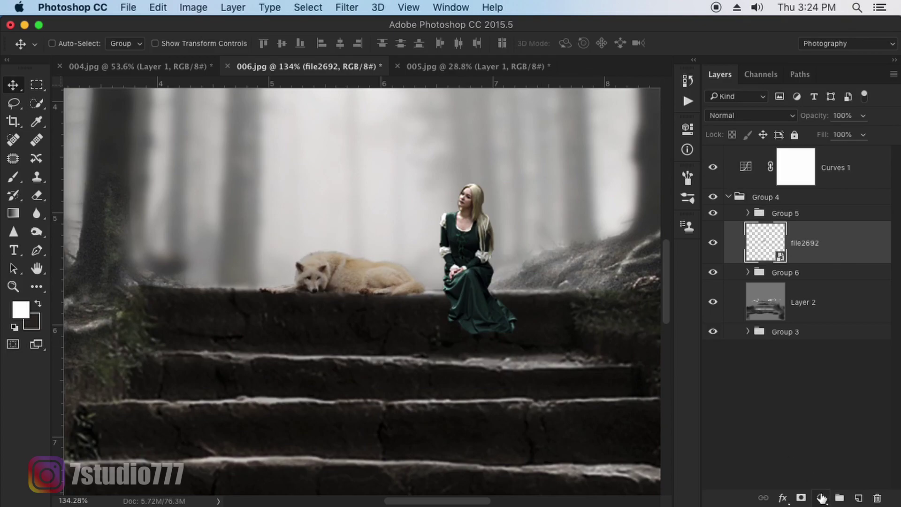
Add a Brightness/Contrast adjustment clipped to the wolf at about -44 brightness and 33 contrast.
{"action": "left_click", "coordinate": [821, 498]}
{"action": "left_click", "coordinate": [824, 269]}
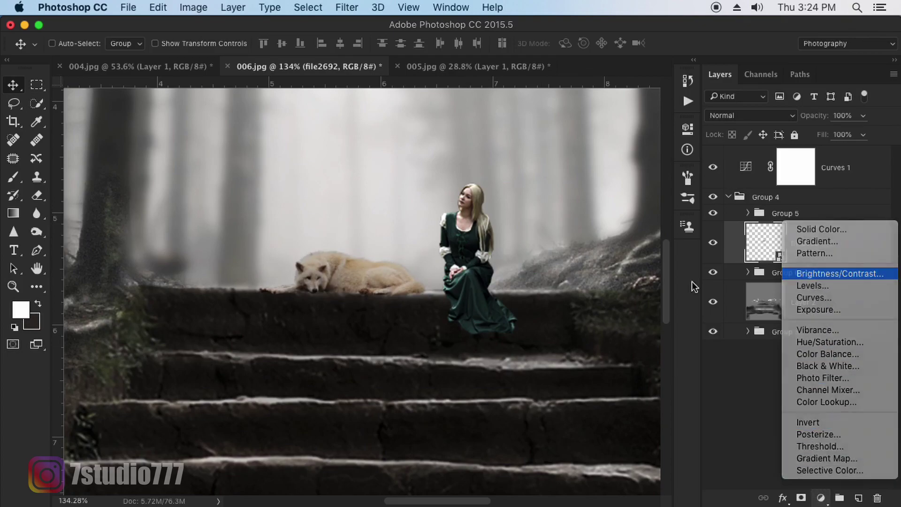
{"action": "left_click", "coordinate": [565, 380]}
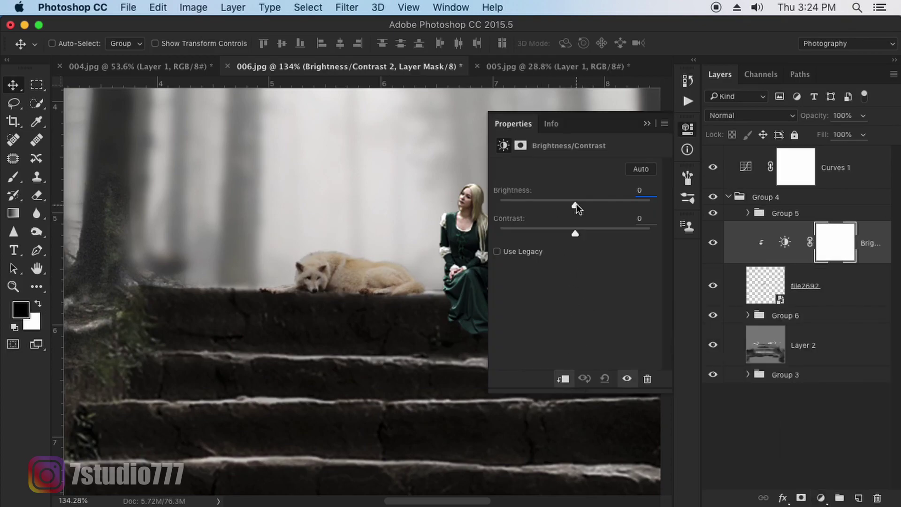
{"action": "mouse_move", "coordinate": [576, 203]}
{"action": "left_mouse_down"}
{"action": "mouse_move", "coordinate": [559, 204]}
{"action": "mouse_move", "coordinate": [593, 231]}
{"action": "left_mouse_up"}
{"action": "left_click_drag", "start_coordinate": [559, 204], "coordinate": [555, 204]}
{"action": "left_click_drag", "start_coordinate": [595, 231], "coordinate": [599, 230]}
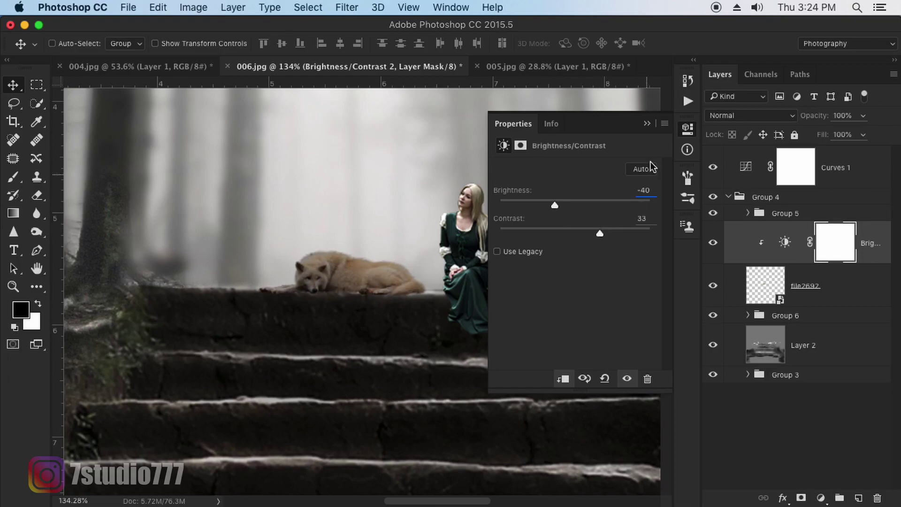
{"action": "left_click", "coordinate": [647, 123]}
Desaturate the wolf layer to -51 saturation with Hue/Saturation.
{"action": "left_click", "coordinate": [745, 283]}
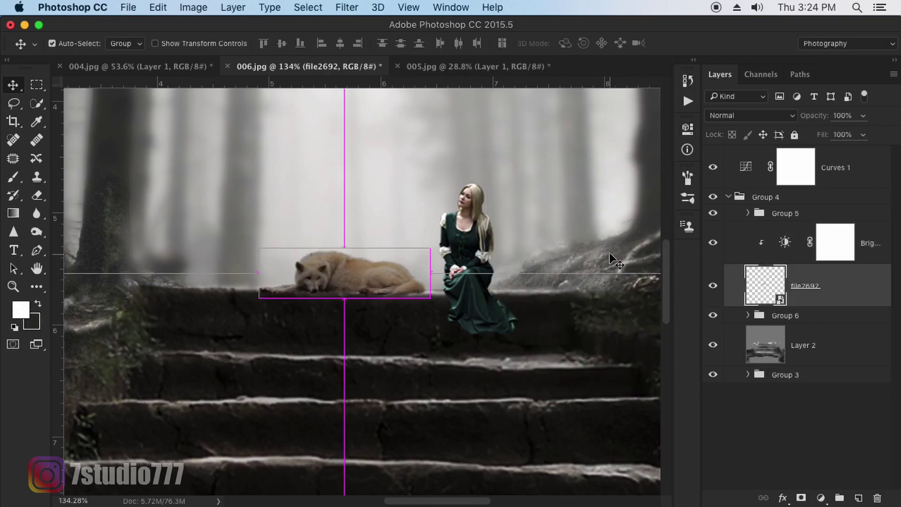
{"action": "key", "text": "ctrl+u"}
{"action": "left_click_drag", "start_coordinate": [638, 310], "coordinate": [601, 309]}
{"action": "left_click", "coordinate": [790, 201]}
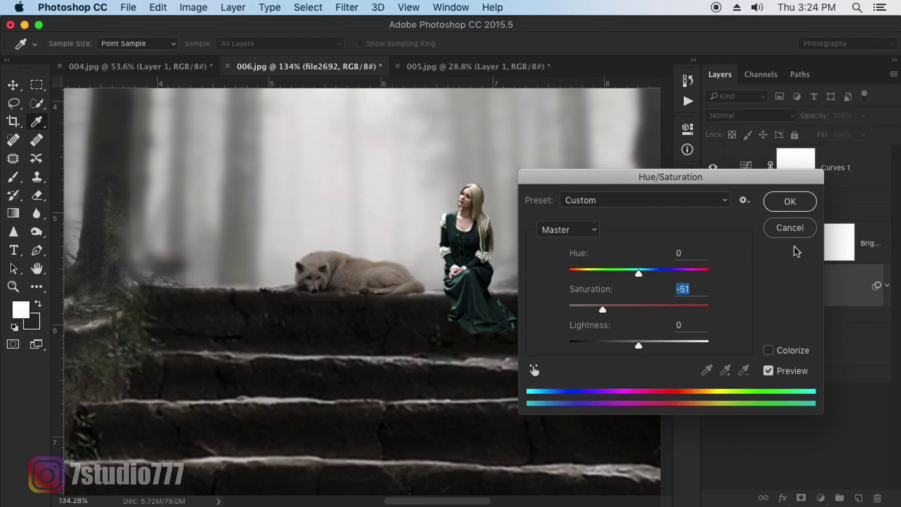
Group the wolf with its adjustment, then group it together with the woman's group.
{"action": "left_click", "coordinate": [887, 287]}
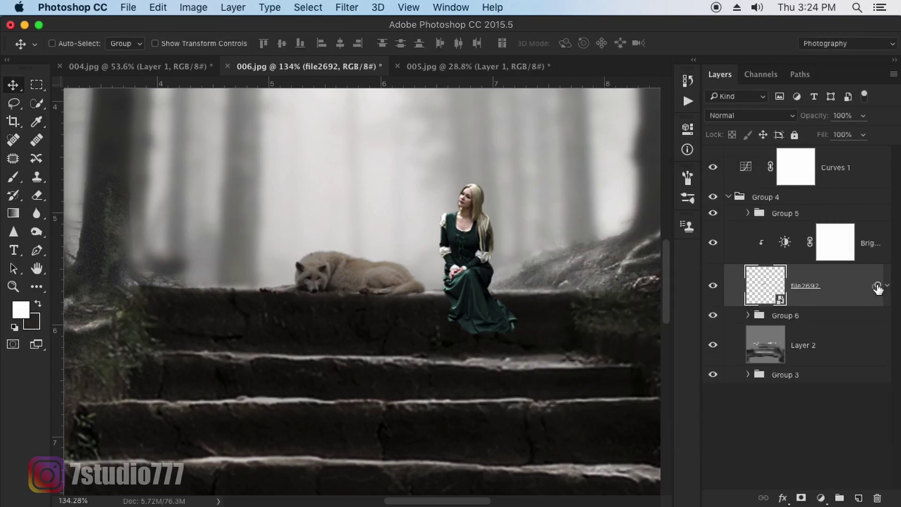
{"action": "left_click", "coordinate": [871, 243]}
{"action": "key", "text": "super+g"}
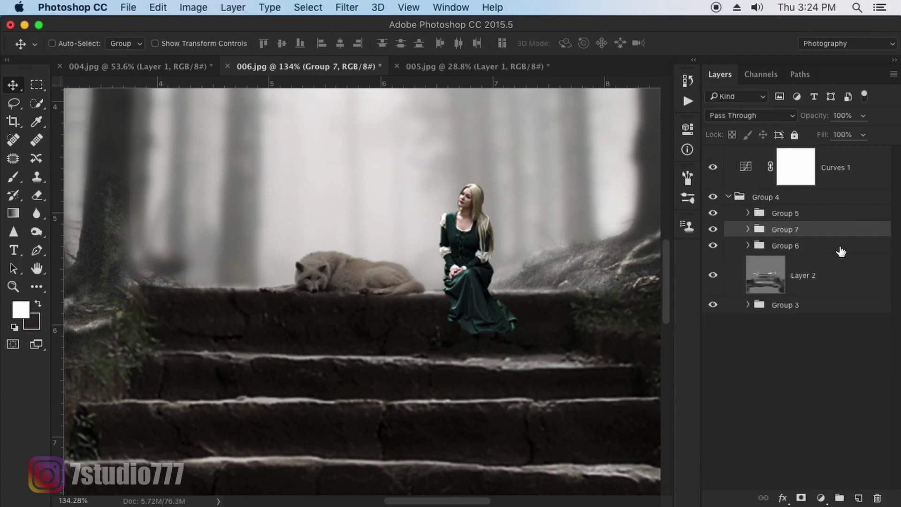
{"action": "left_click", "coordinate": [835, 249], "text": "shift"}
{"action": "key", "text": "super+g"}
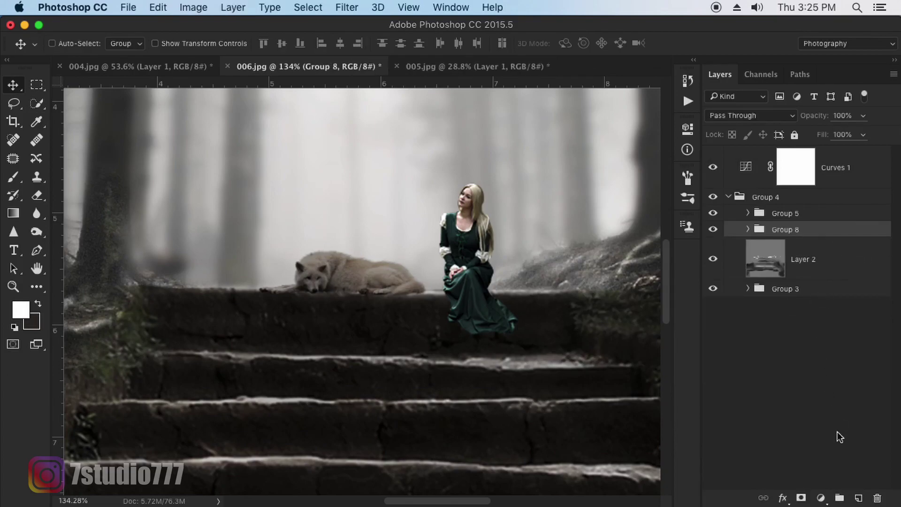
Add a new Soft Light layer clipped to the wolf-and-woman group, filled with 50% gray.
{"action": "left_click", "coordinate": [858, 496]}
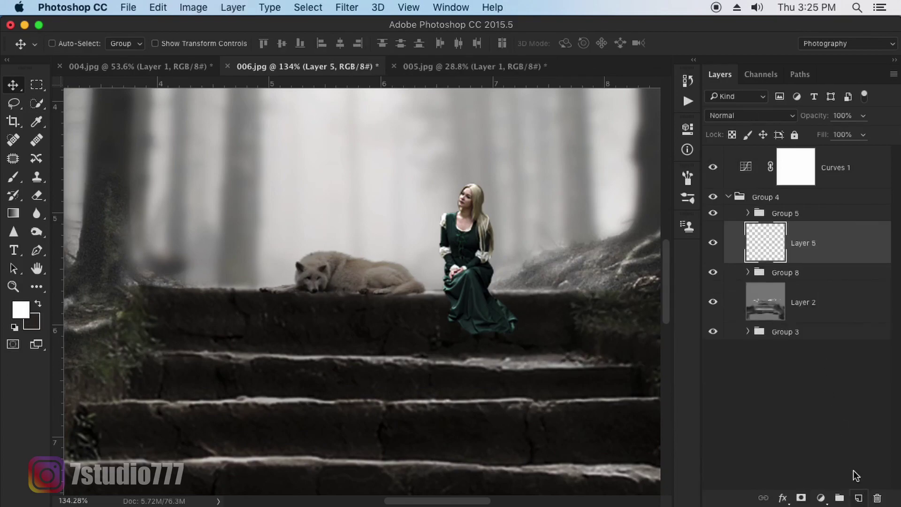
{"action": "left_click", "coordinate": [756, 117]}
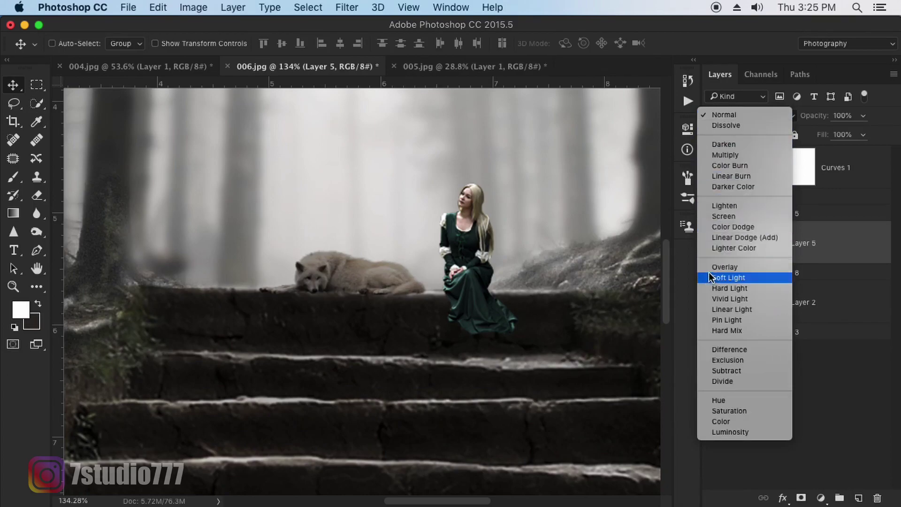
{"action": "left_click", "coordinate": [725, 278]}
{"action": "left_click", "coordinate": [817, 257], "text": "alt"}
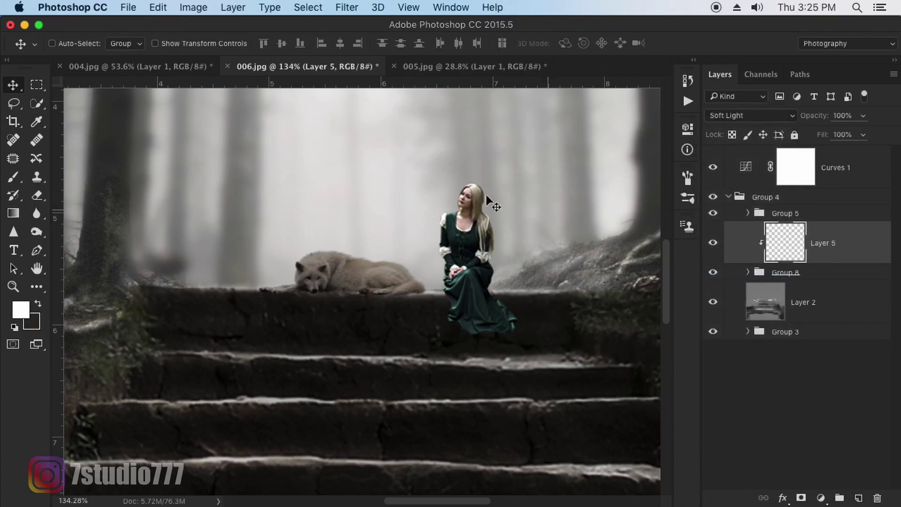
{"action": "left_click", "coordinate": [159, 8]}
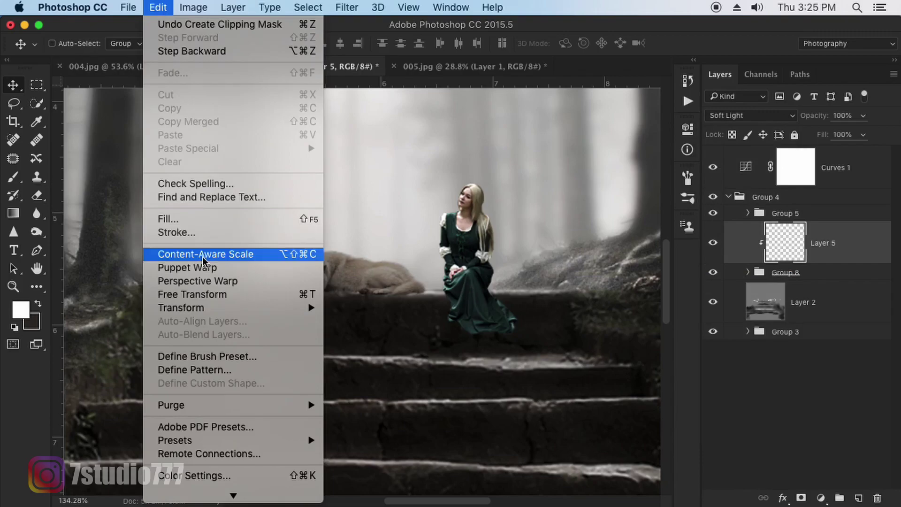
{"action": "left_click", "coordinate": [200, 220]}
{"action": "left_click", "coordinate": [542, 171]}
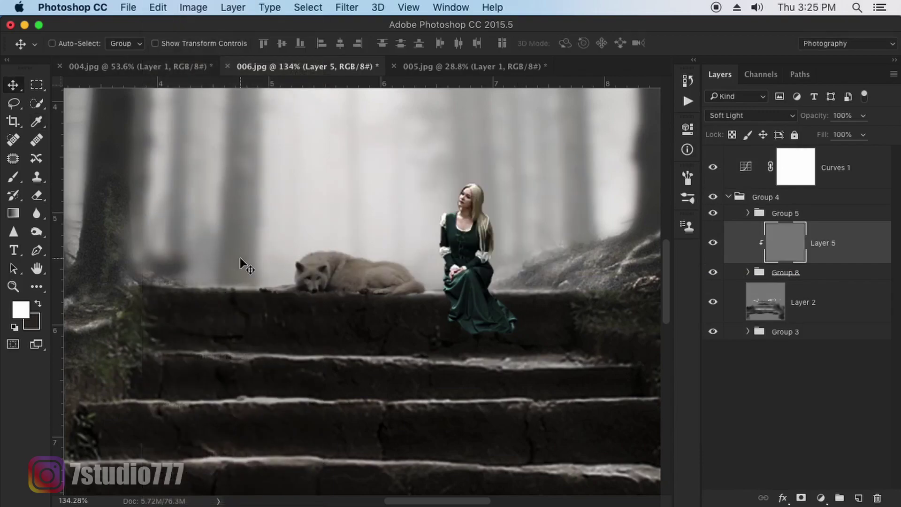
Burn darker shading along the wolf's tail and back.
{"action": "left_click", "coordinate": [37, 230]}
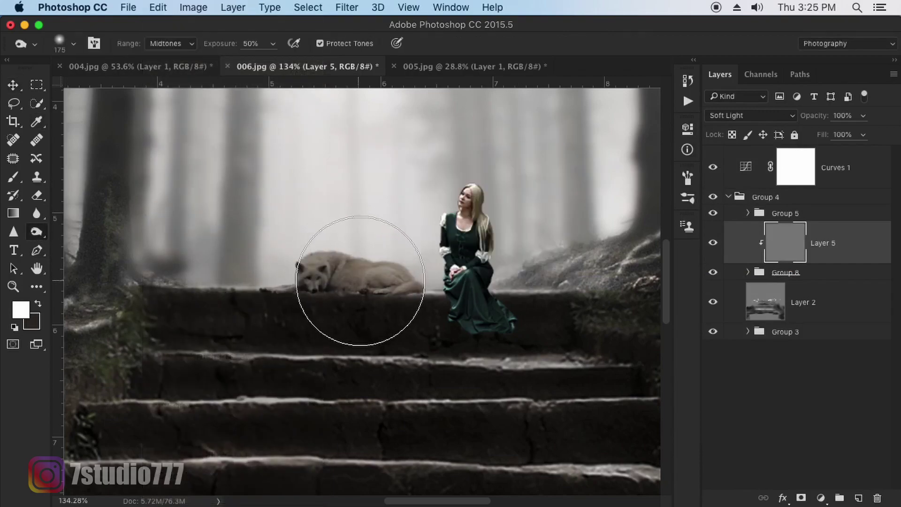
{"action": "key", "text": "z"}
{"action": "left_click_drag", "start_coordinate": [370, 284], "coordinate": [396, 283]}
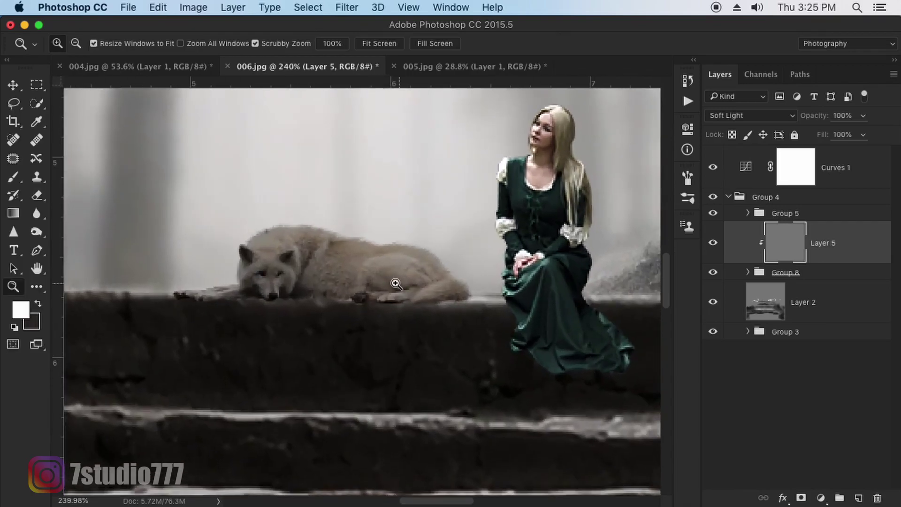
{"action": "left_click", "coordinate": [42, 235]}
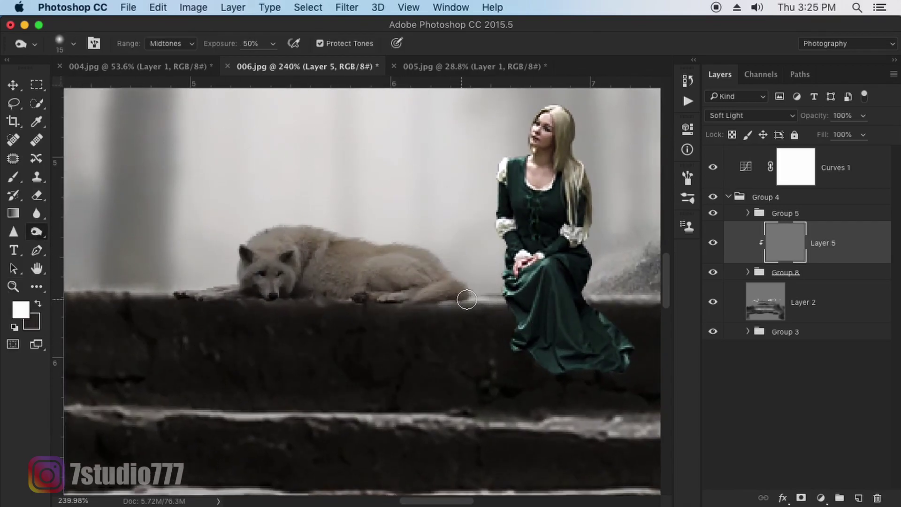
{"action": "left_click_drag", "start_coordinate": [466, 299], "coordinate": [334, 274]}
{"action": "key", "text": "bracketright"}
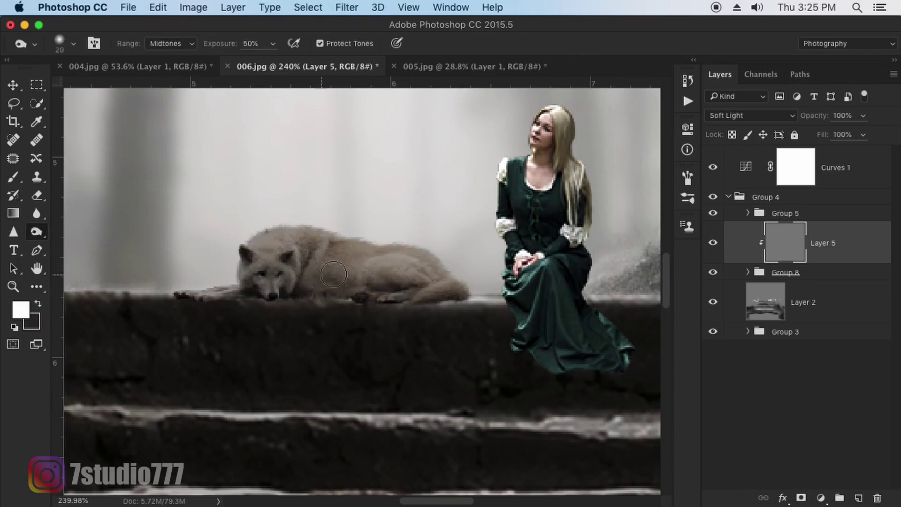
{"action": "key", "text": "bracketleft"}
{"action": "key", "text": "bracketleft"}
{"action": "key", "text": "bracketleft"}
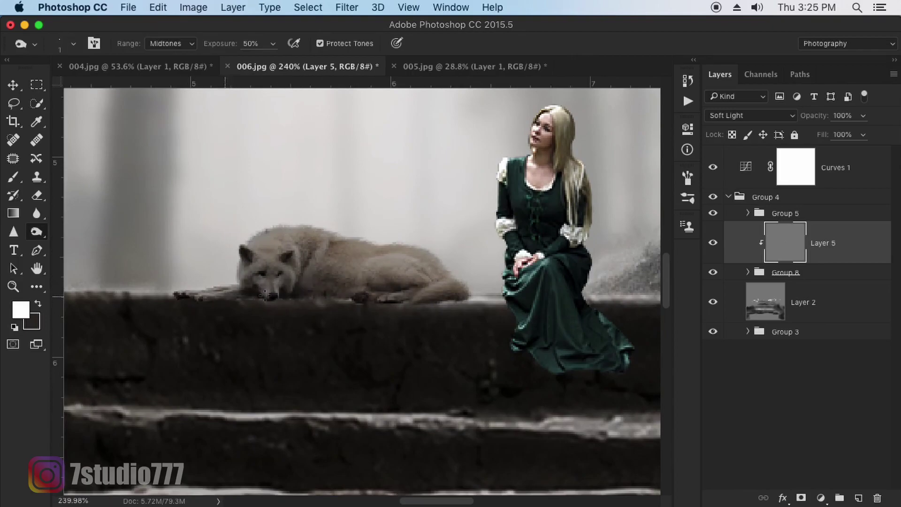
{"action": "key", "text": "bracketright"}
{"action": "key", "text": "bracketright"}
{"action": "key", "text": "bracketright"}
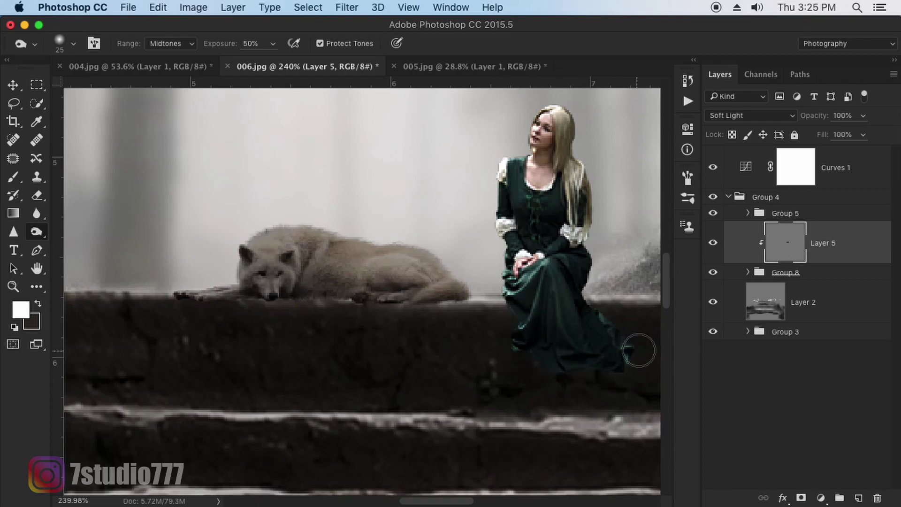
{"action": "key", "text": "bracketleft"}
{"action": "key", "text": "bracketleft"}
{"action": "key", "text": "bracketleft"}
{"action": "key", "text": "bracketleft"}
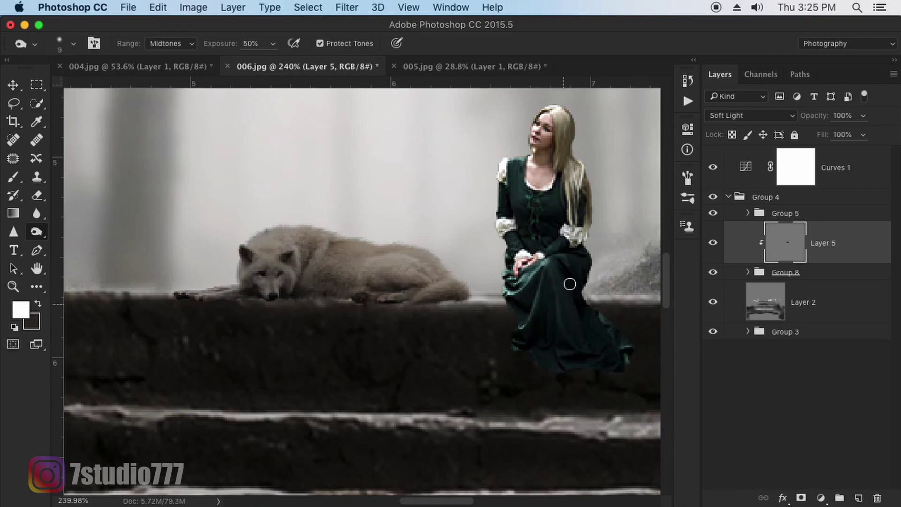
{"action": "key", "text": "bracketright"}
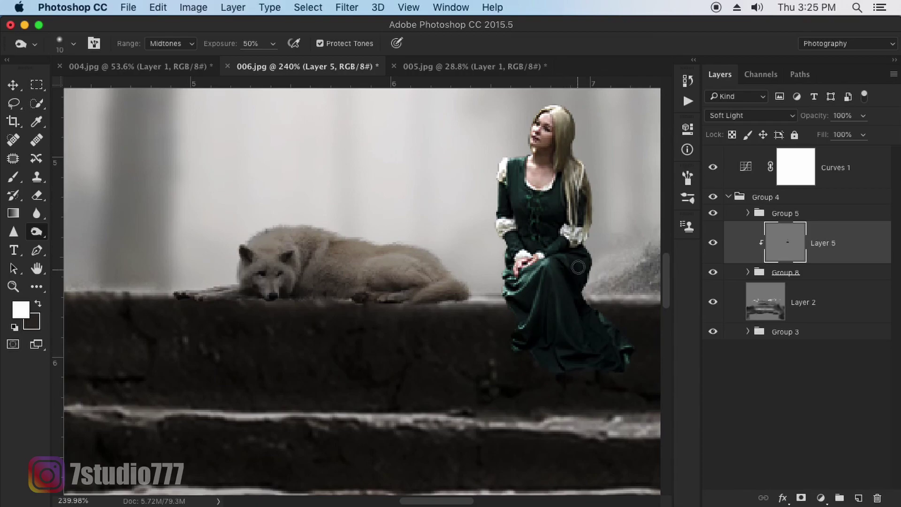
Dodge highlights onto the wolf's back, upper body and front legs, then zoom out to the whole image.
{"action": "right_click", "coordinate": [36, 231]}
{"action": "left_click", "coordinate": [93, 229]}
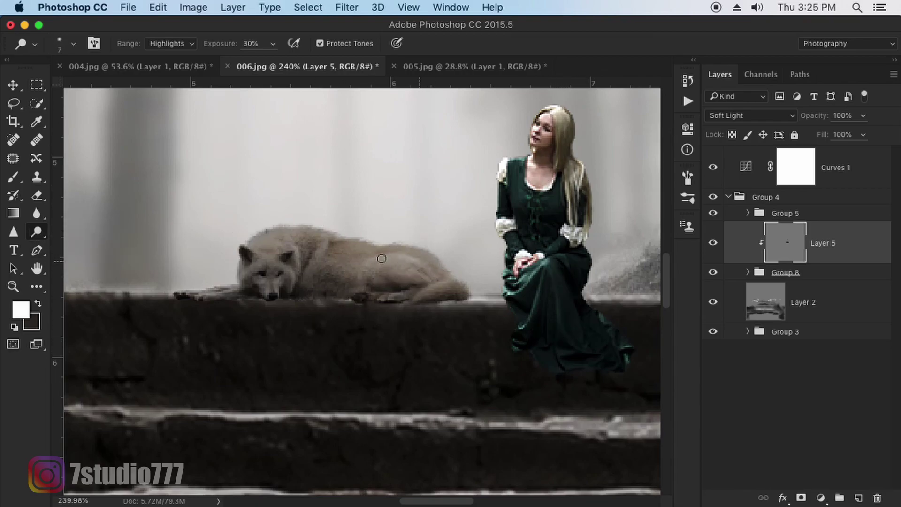
{"action": "left_click_drag", "start_coordinate": [394, 245], "coordinate": [310, 228]}
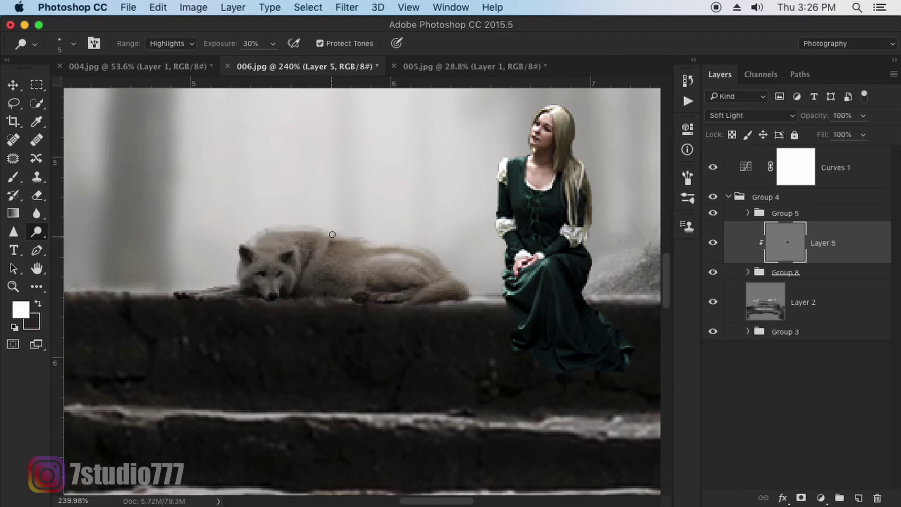
{"action": "key", "text": "bracketright"}
{"action": "key", "text": "bracketright"}
{"action": "key", "text": "bracketright"}
{"action": "left_click_drag", "start_coordinate": [441, 267], "coordinate": [235, 246]}
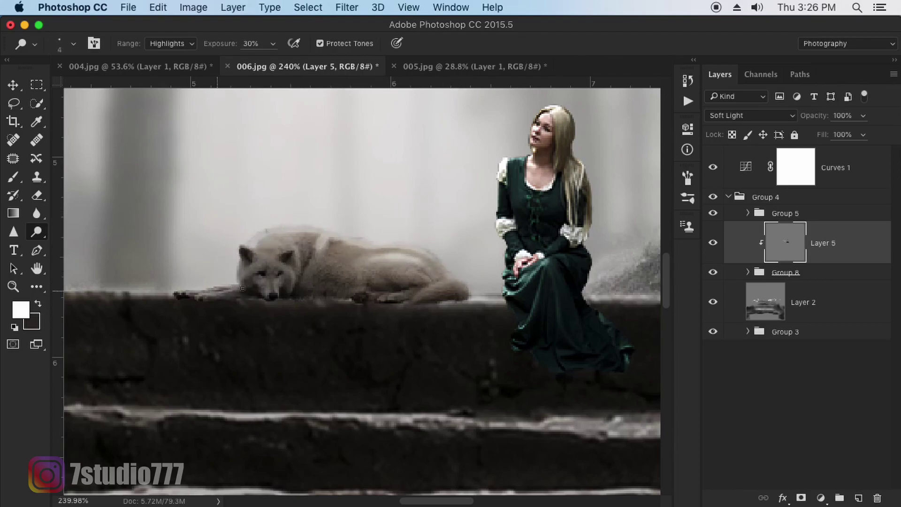
{"action": "left_click_drag", "start_coordinate": [243, 288], "coordinate": [226, 291]}
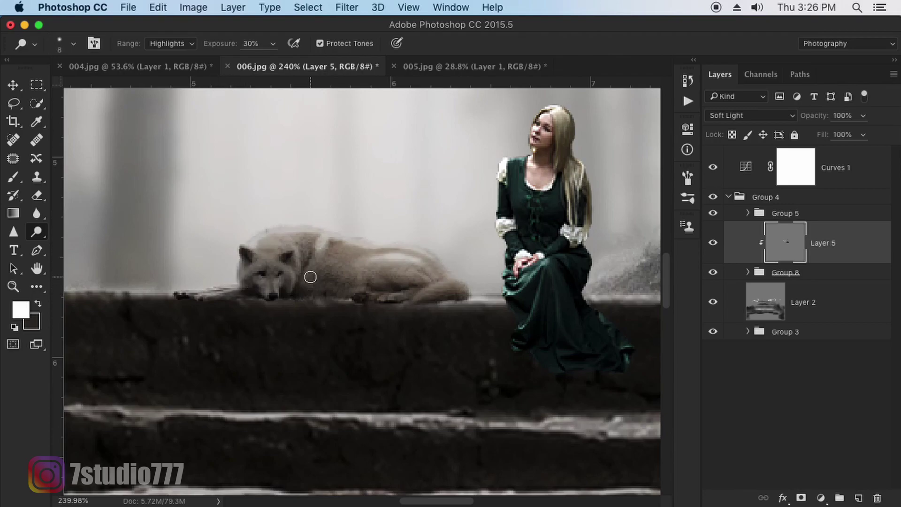
{"action": "mouse_move", "coordinate": [310, 277]}
{"action": "left_mouse_down"}
{"action": "mouse_move", "coordinate": [252, 282]}
{"action": "mouse_move", "coordinate": [331, 261]}
{"action": "left_mouse_up"}
{"action": "key", "text": "z"}
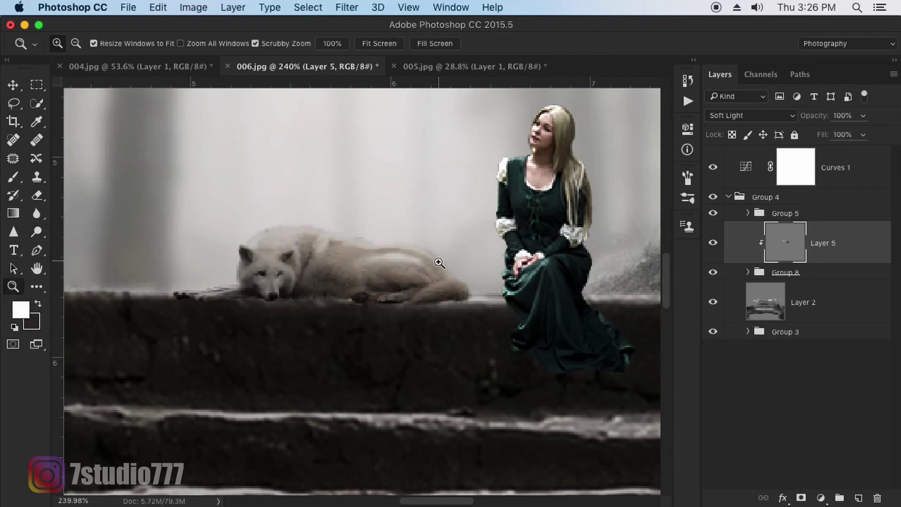
{"action": "left_click_drag", "start_coordinate": [439, 262], "coordinate": [394, 261]}
{"action": "left_click_drag", "start_coordinate": [413, 211], "coordinate": [437, 207]}
{"action": "key", "text": "b"}
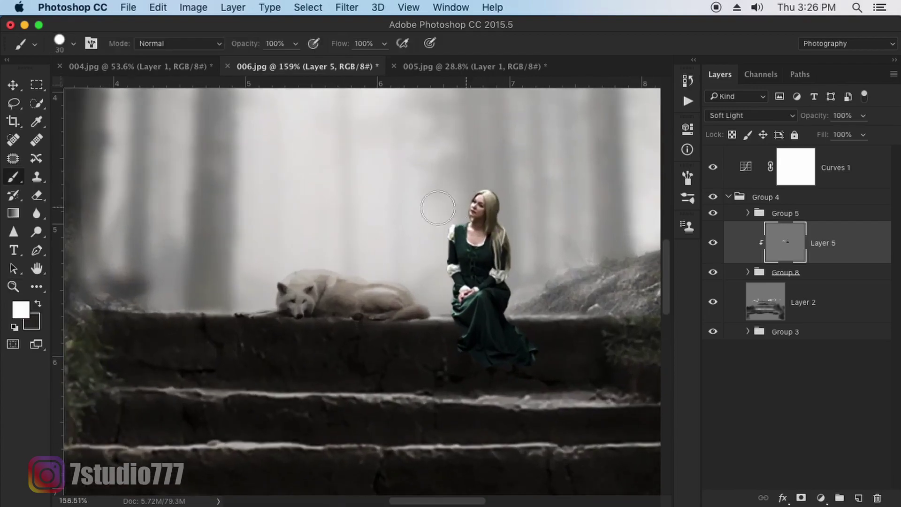
{"action": "key", "text": "o"}
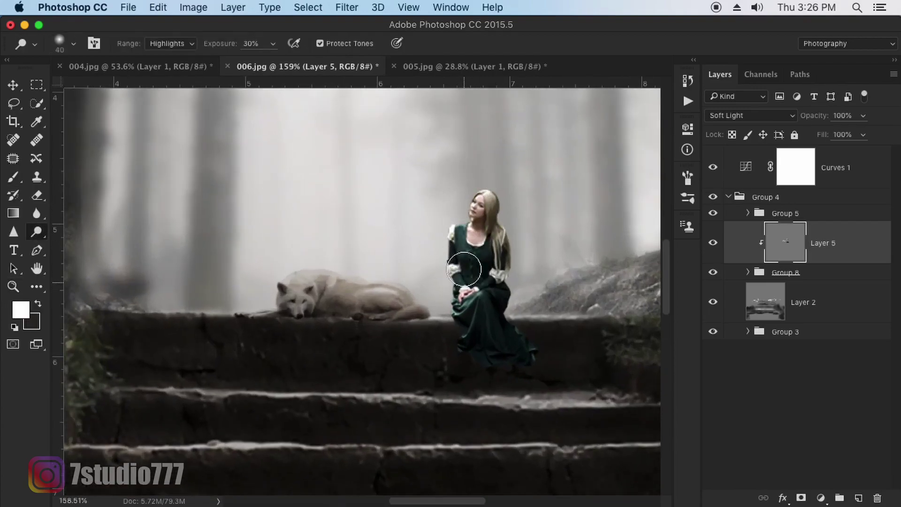
{"action": "key", "text": "z"}
{"action": "left_click_drag", "start_coordinate": [464, 268], "coordinate": [422, 267]}
Stamp all visible layers into a new merged layer above Curves 1.
{"action": "key", "text": "v"}
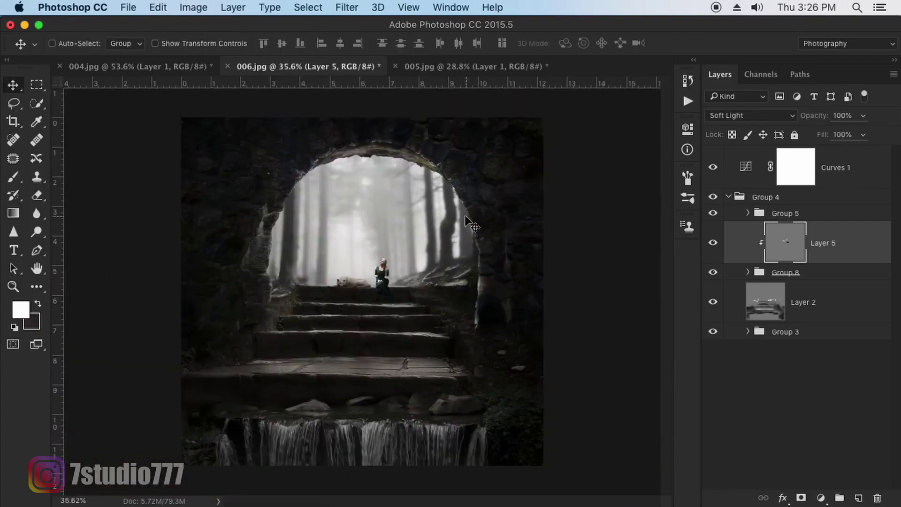
{"action": "left_click", "coordinate": [871, 176]}
{"action": "key", "text": "ctrl+plus"}
{"action": "key", "text": "ctrl+a"}
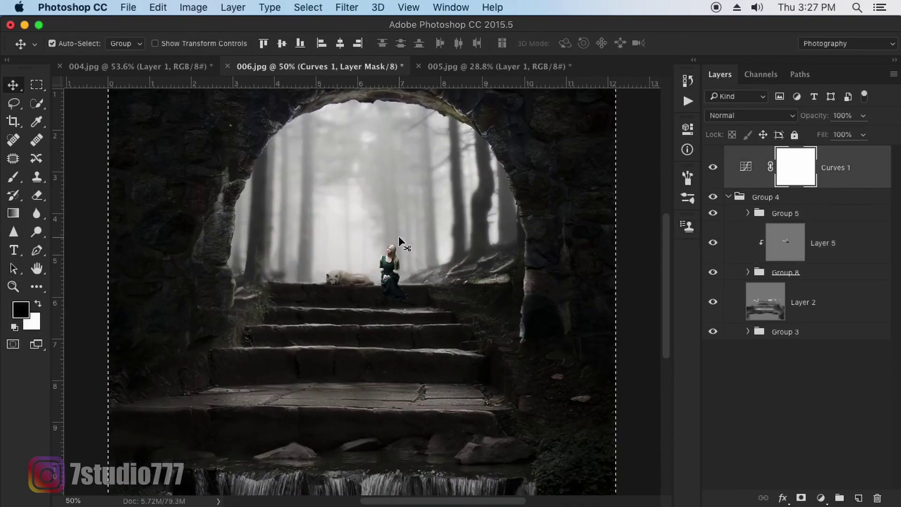
{"action": "key", "text": "ctrl+shift+c"}
{"action": "key", "text": "ctrl+v"}
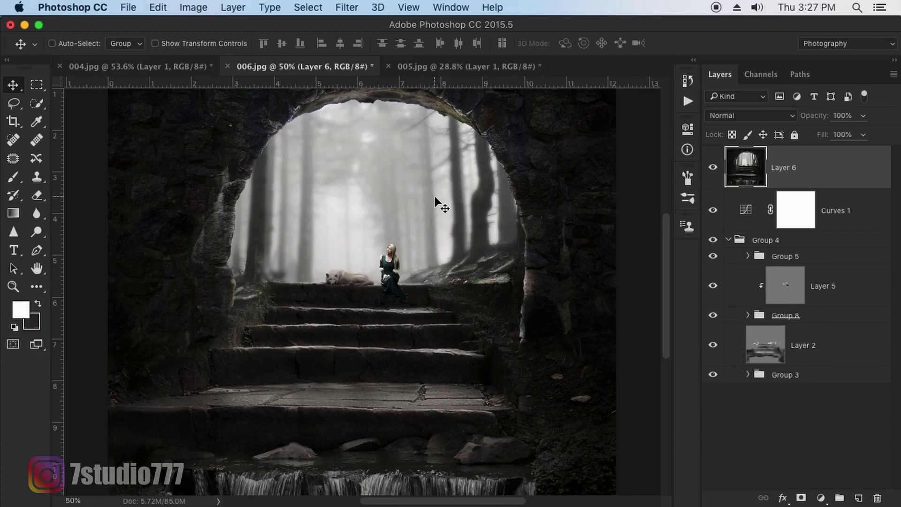
In Camera Raw, cool temperature to -10, tint purple, add contrast, lower highlights, add slight clarity.
{"action": "key", "text": "ctrl+shift+a"}
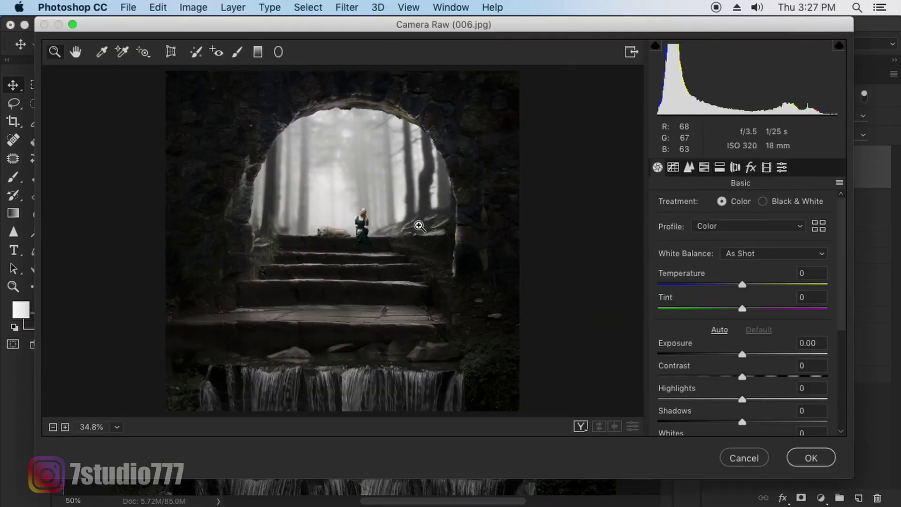
{"action": "left_click_drag", "start_coordinate": [483, 30], "coordinate": [495, 50]}
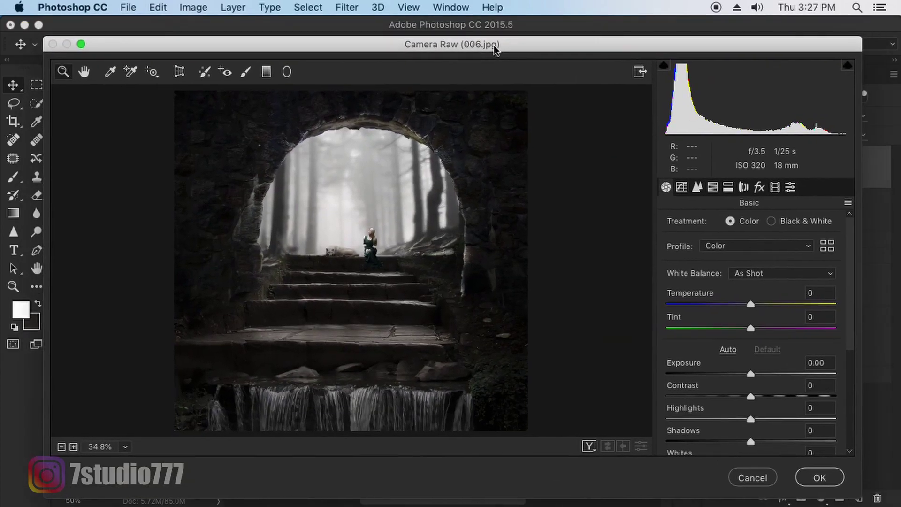
{"action": "scroll", "coordinate": [852, 343], "scroll_direction": "down", "scroll_amount": 3}
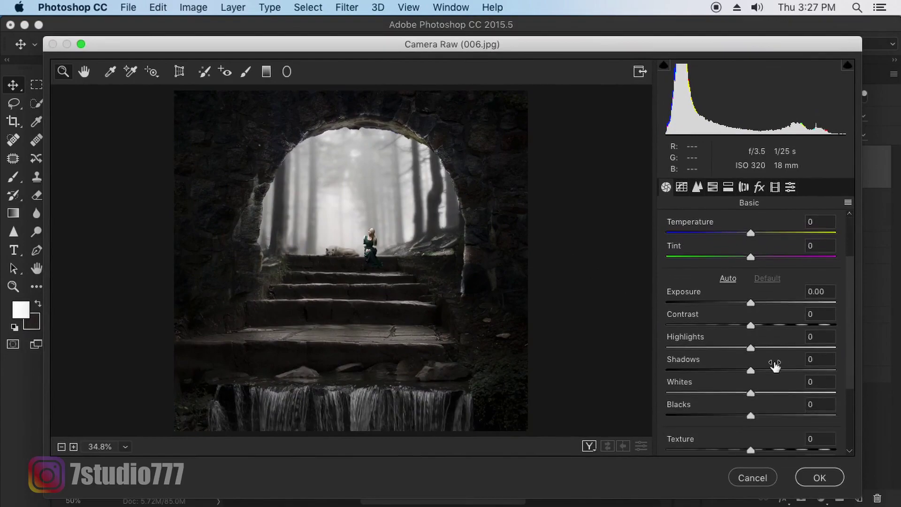
{"action": "left_click_drag", "start_coordinate": [774, 347], "coordinate": [751, 348]}
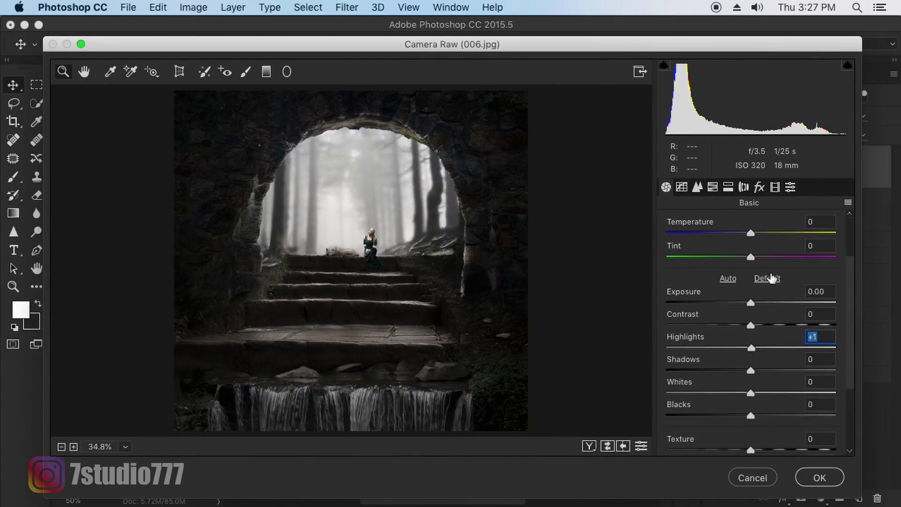
{"action": "left_click_drag", "start_coordinate": [746, 233], "coordinate": [767, 257]}
{"action": "left_click_drag", "start_coordinate": [739, 233], "coordinate": [743, 233]}
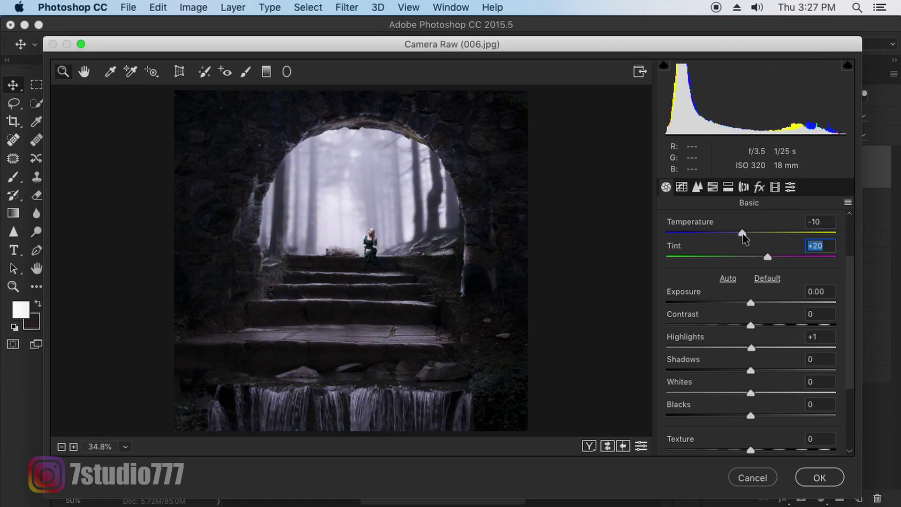
{"action": "mouse_move", "coordinate": [750, 324]}
{"action": "left_mouse_down"}
{"action": "mouse_move", "coordinate": [764, 325]}
{"action": "mouse_move", "coordinate": [723, 349]}
{"action": "mouse_move", "coordinate": [743, 348]}
{"action": "left_mouse_up"}
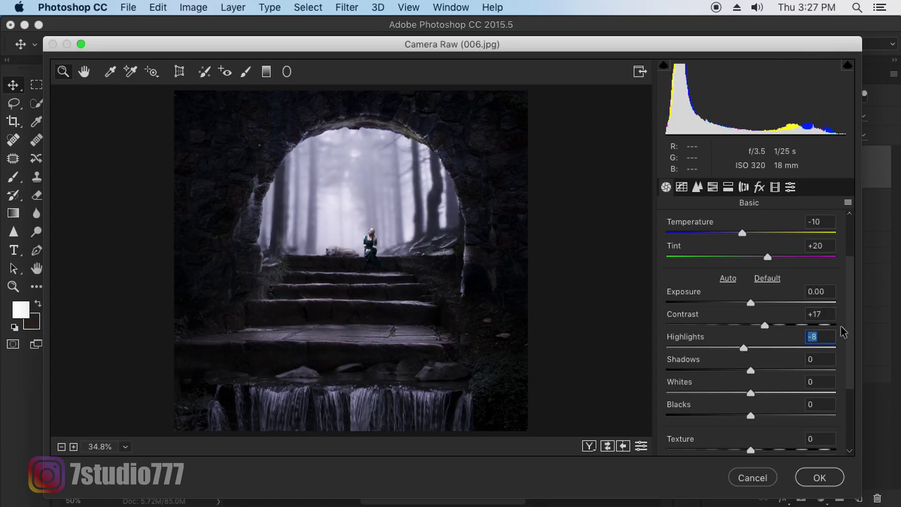
{"action": "scroll", "coordinate": [838, 343], "scroll_direction": "down", "scroll_amount": 3}
{"action": "scroll", "coordinate": [854, 301], "scroll_direction": "up", "scroll_amount": 3}
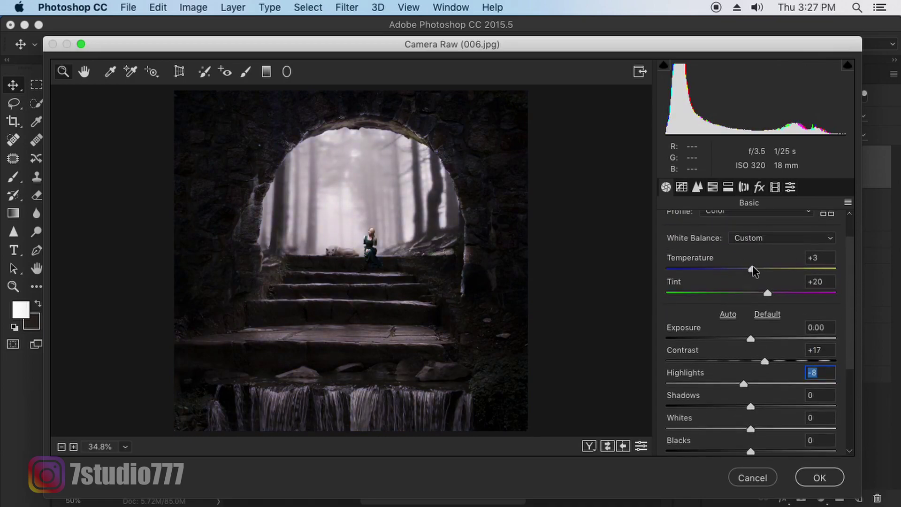
{"action": "left_click_drag", "start_coordinate": [742, 269], "coordinate": [747, 269]}
{"action": "scroll", "coordinate": [856, 334], "scroll_direction": "down", "scroll_amount": 5}
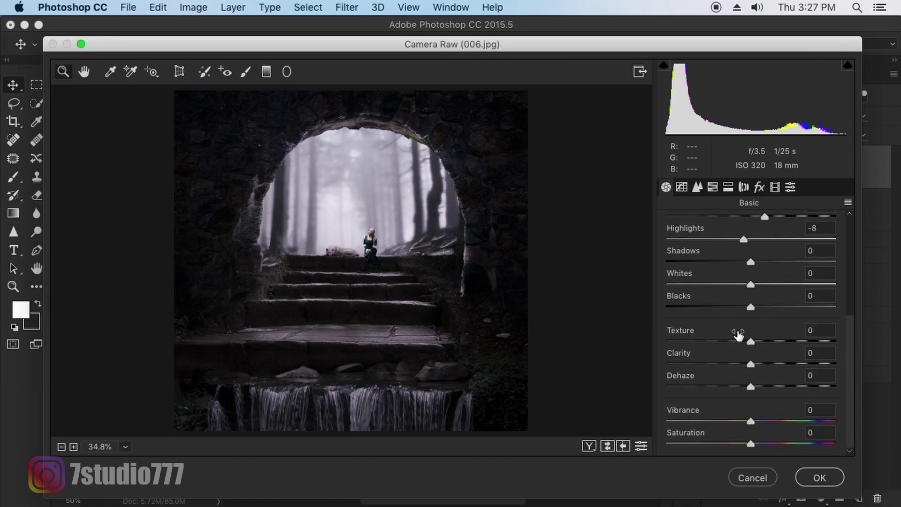
{"action": "left_click", "coordinate": [753, 363]}
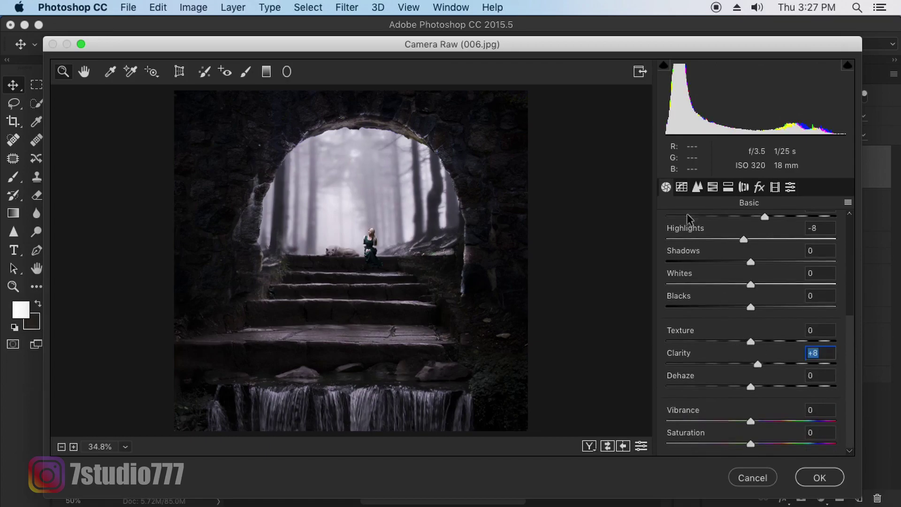
Sharpen the image strongly, with masking limiting sharpening to the edges.
{"action": "left_click", "coordinate": [697, 186]}
{"action": "left_click_drag", "start_coordinate": [692, 247], "coordinate": [769, 246]}
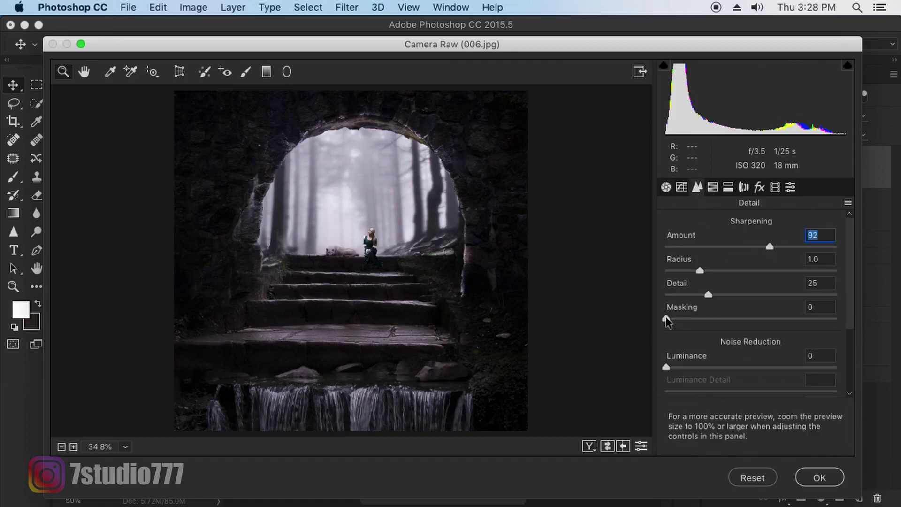
{"action": "mouse_move", "coordinate": [666, 319]}
{"action": "left_mouse_down"}
{"action": "mouse_move", "coordinate": [788, 318]}
{"action": "mouse_move", "coordinate": [701, 325]}
{"action": "left_mouse_up"}
Shift the Calibration primaries, including the blue hue, and split-tone the highlights warm.
{"action": "left_click", "coordinate": [775, 187]}
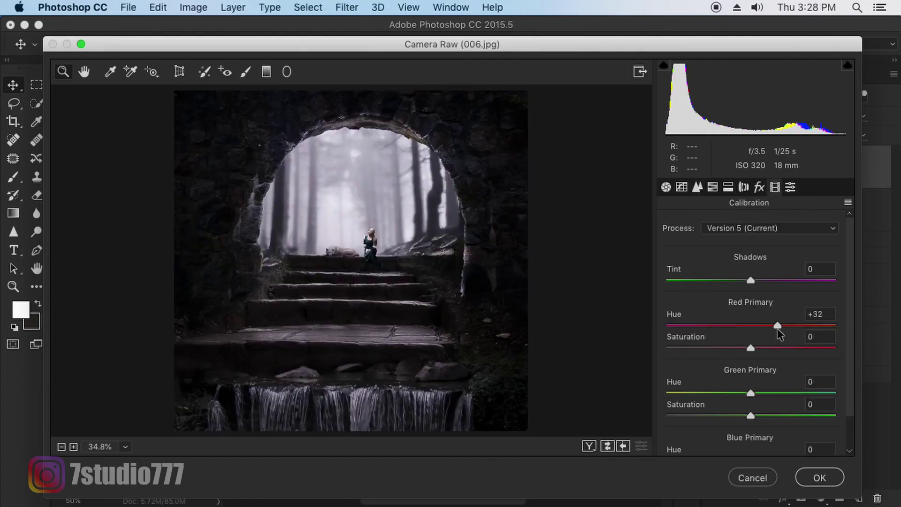
{"action": "left_click_drag", "start_coordinate": [777, 328], "coordinate": [778, 325]}
{"action": "left_click_drag", "start_coordinate": [750, 392], "coordinate": [693, 392]}
{"action": "scroll", "coordinate": [853, 397], "scroll_direction": "down", "scroll_amount": 2}
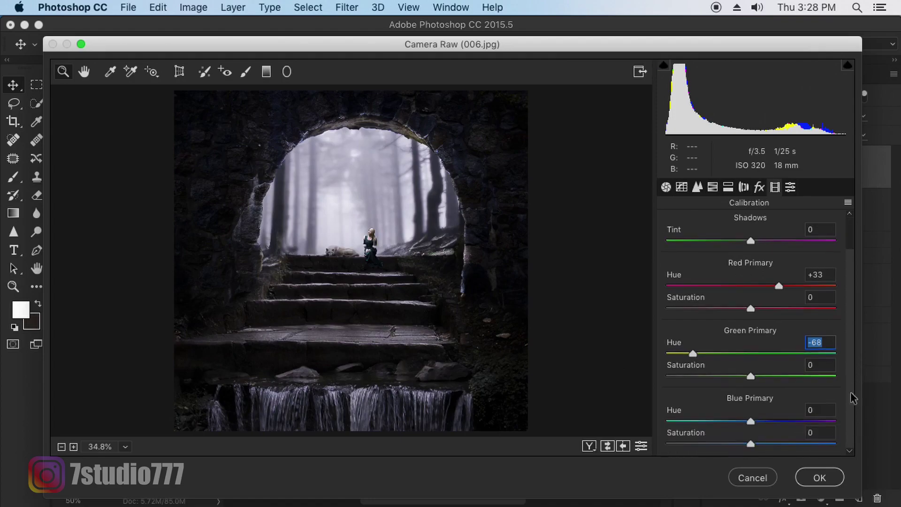
{"action": "left_click_drag", "start_coordinate": [743, 421], "coordinate": [697, 424]}
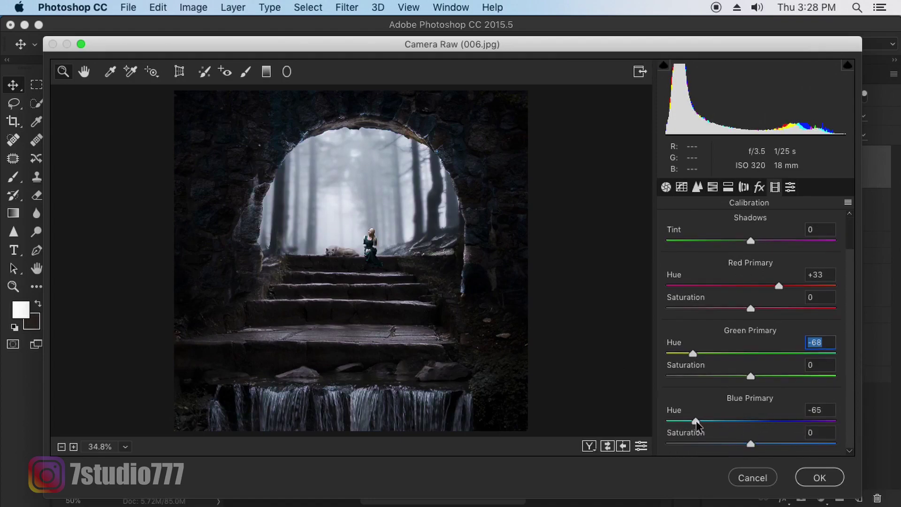
{"action": "left_click", "coordinate": [712, 187]}
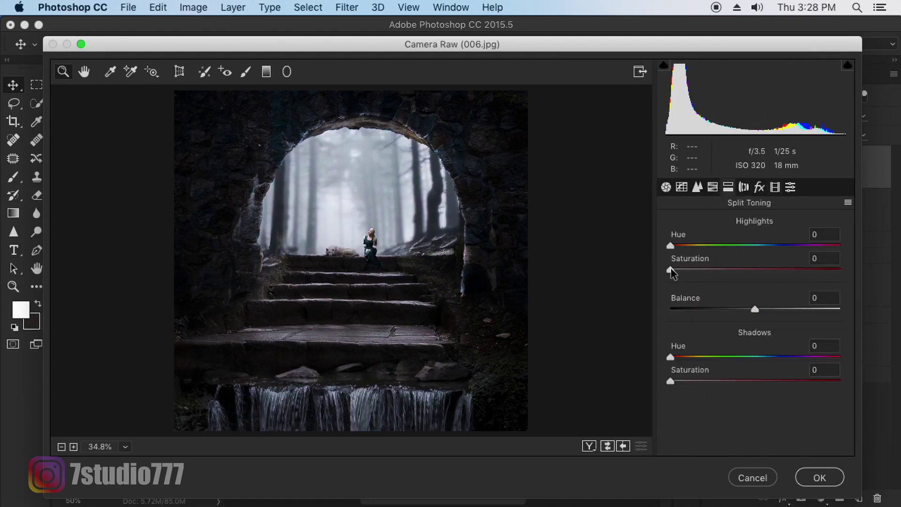
{"action": "mouse_move", "coordinate": [671, 268]}
{"action": "left_mouse_down"}
{"action": "mouse_move", "coordinate": [732, 265]}
{"action": "mouse_move", "coordinate": [696, 262]}
{"action": "mouse_move", "coordinate": [716, 270]}
{"action": "mouse_move", "coordinate": [708, 272]}
{"action": "left_mouse_up"}
Apply the Camera Raw grade and add a Selective Color adjustment layer.
{"action": "left_click", "coordinate": [818, 477]}
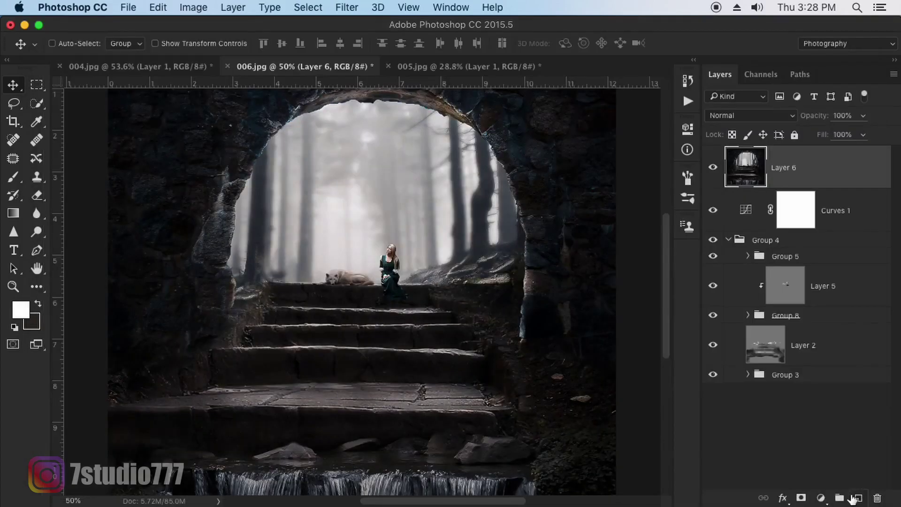
{"action": "left_click", "coordinate": [820, 497]}
{"action": "left_click", "coordinate": [686, 284]}
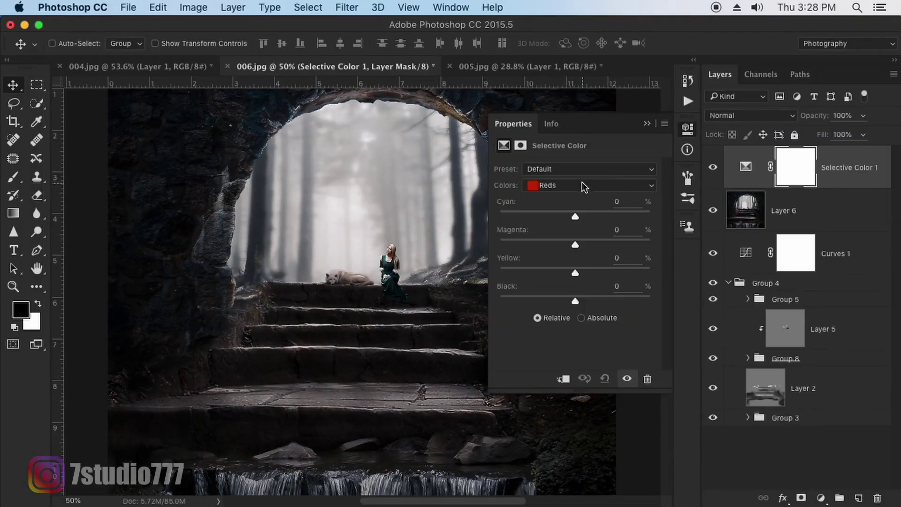
Set Selective Color to Blacks and reduce cyan, magenta and yellow there.
{"action": "left_click", "coordinate": [582, 185]}
{"action": "left_click", "coordinate": [564, 266]}
{"action": "left_click_drag", "start_coordinate": [574, 214], "coordinate": [570, 274]}
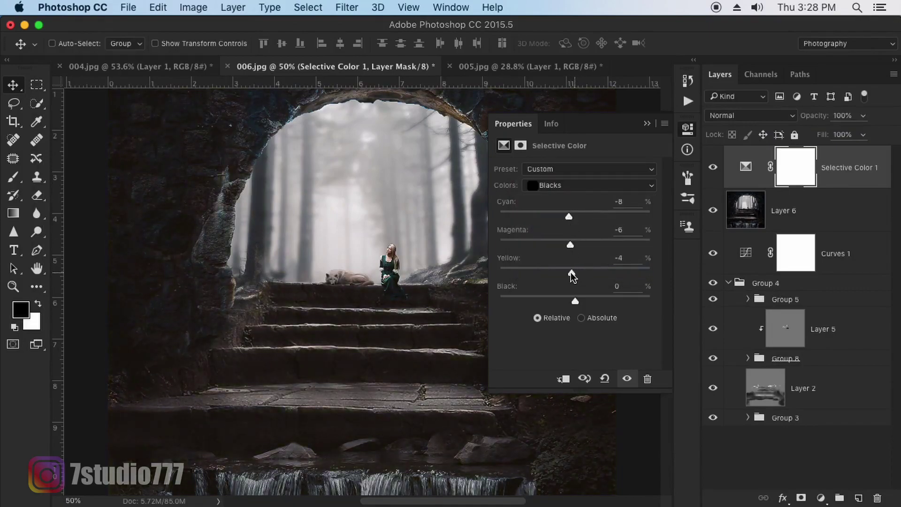
{"action": "left_click", "coordinate": [647, 124]}
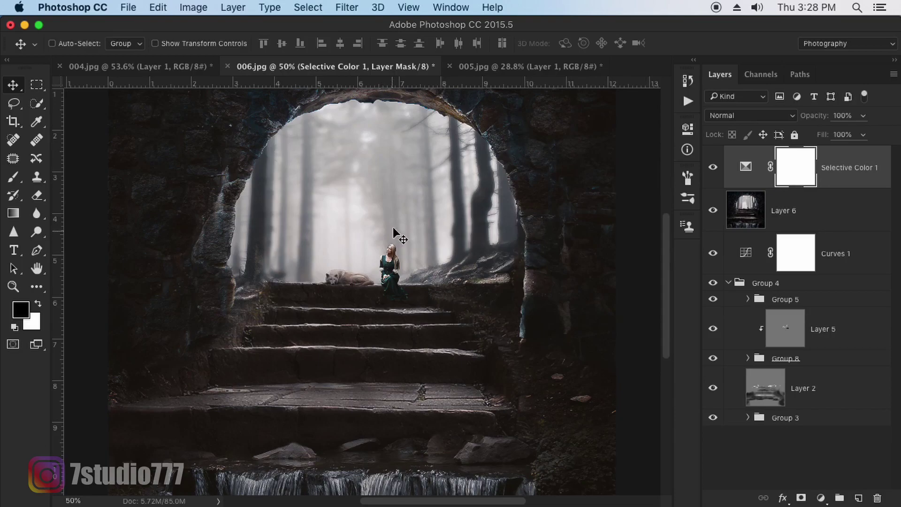